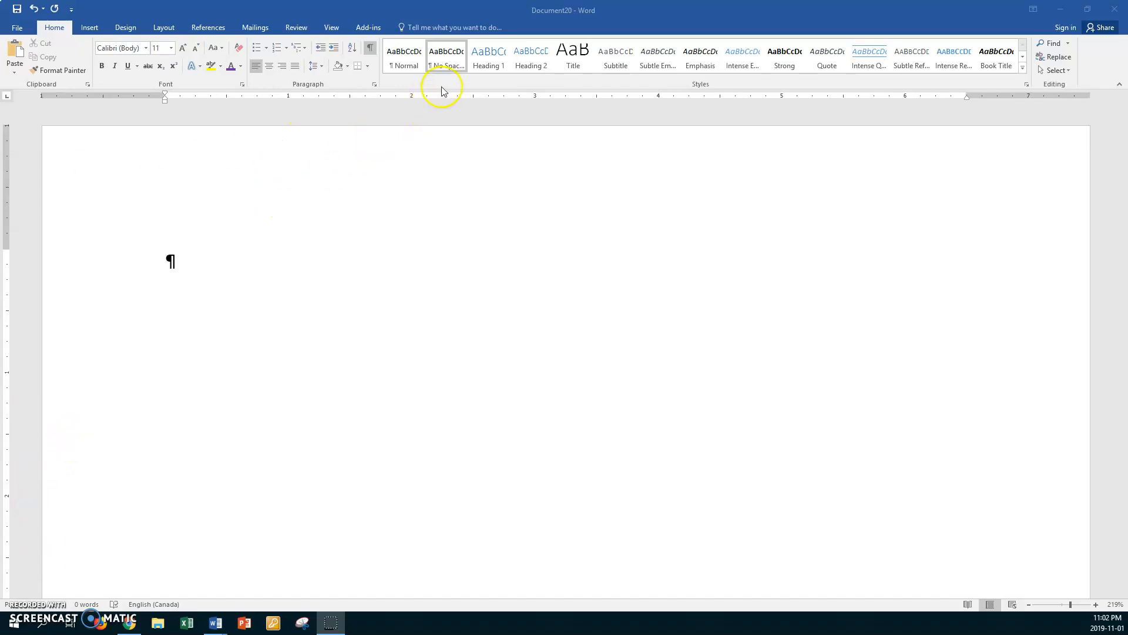
# Apply the No Spacing style to the blank document and insert a table with 2 columns and 8 rows
pyautogui.click(456, 60)
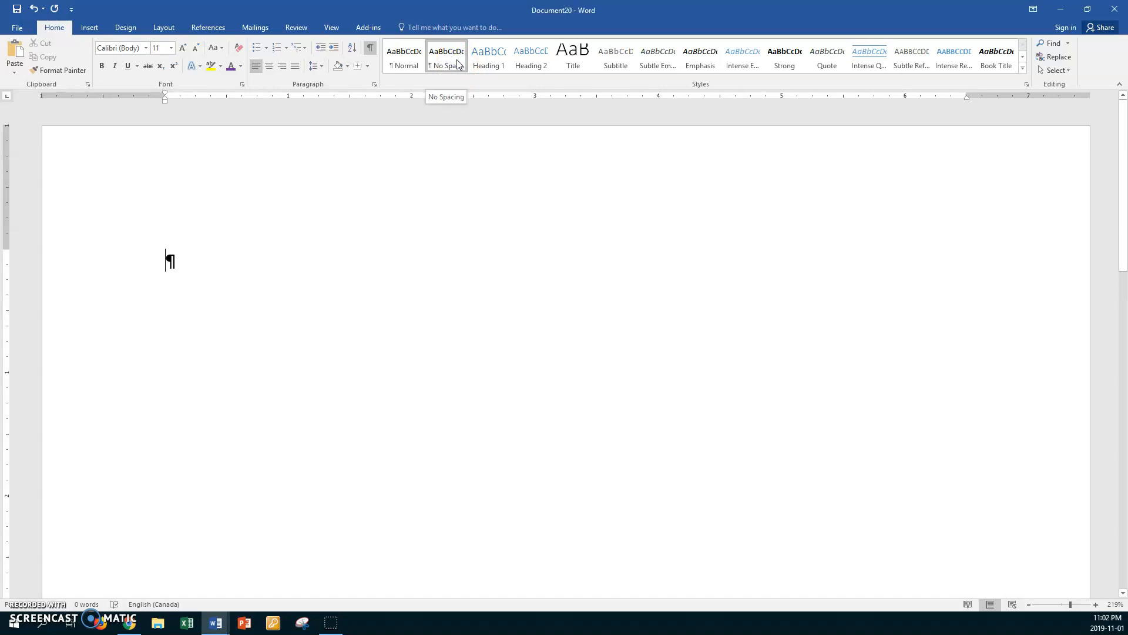
pyautogui.click(90, 28)
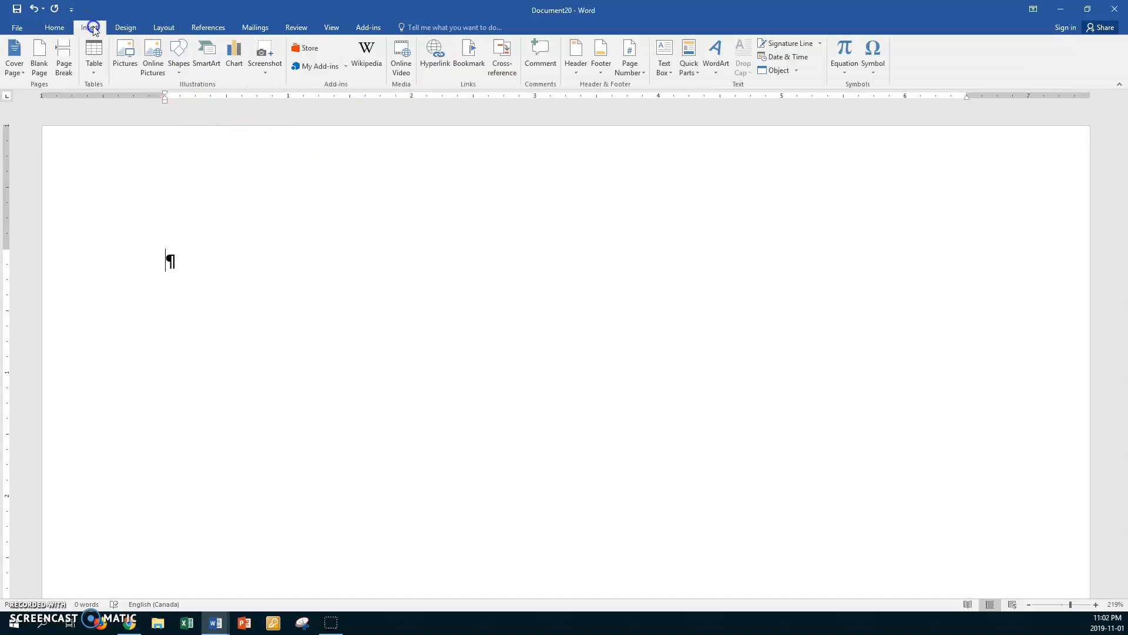
pyautogui.click(93, 69)
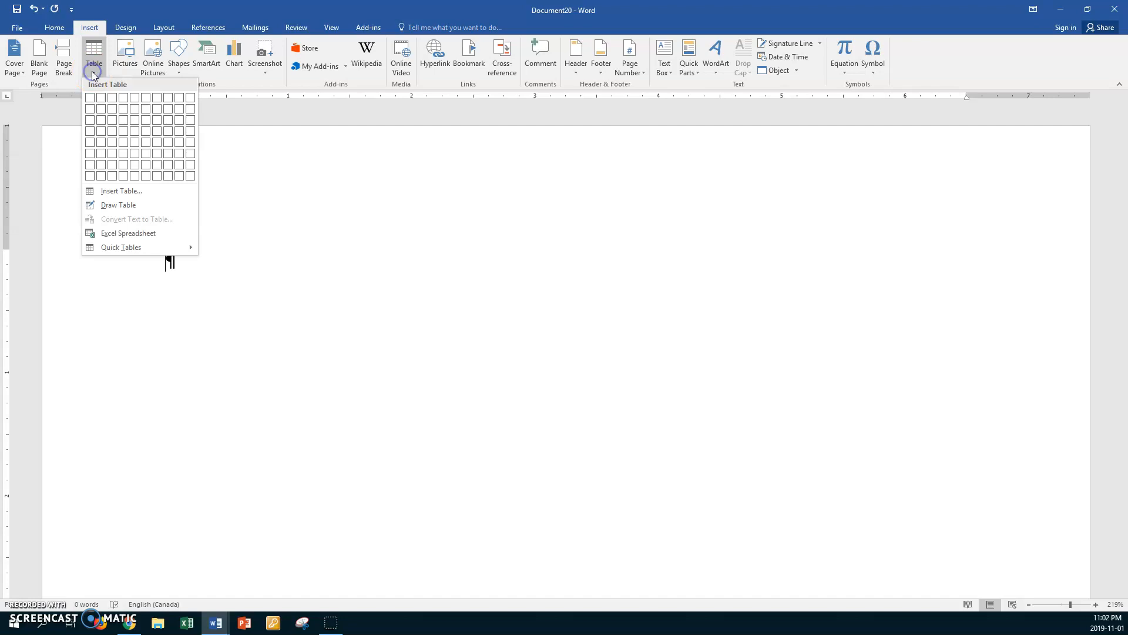
pyautogui.click(103, 178)
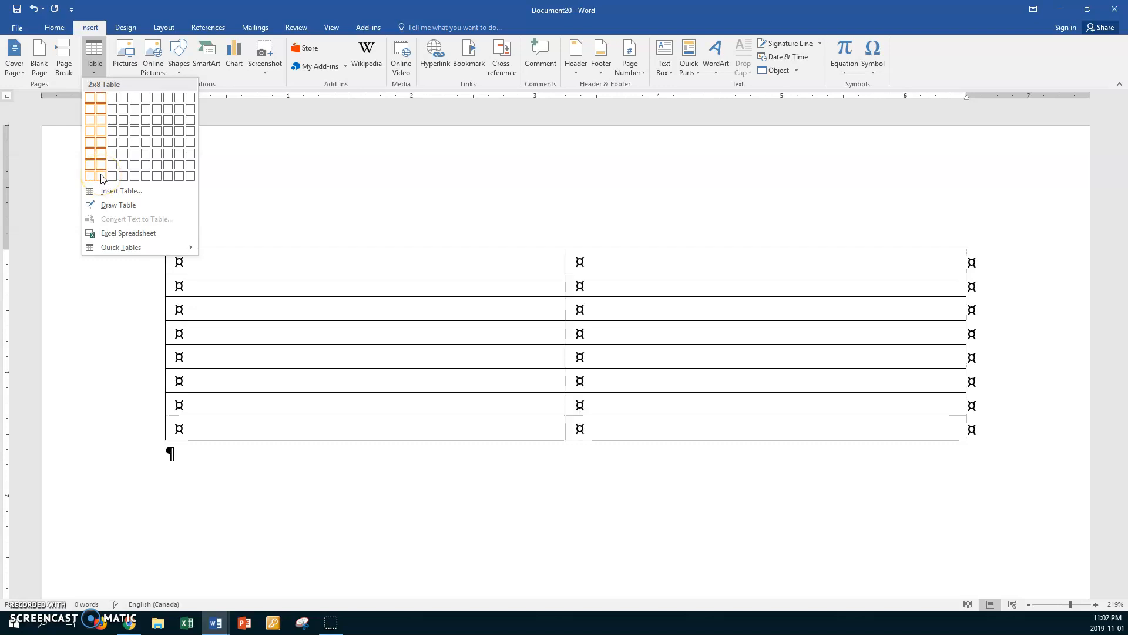
pyautogui.click(102, 176)
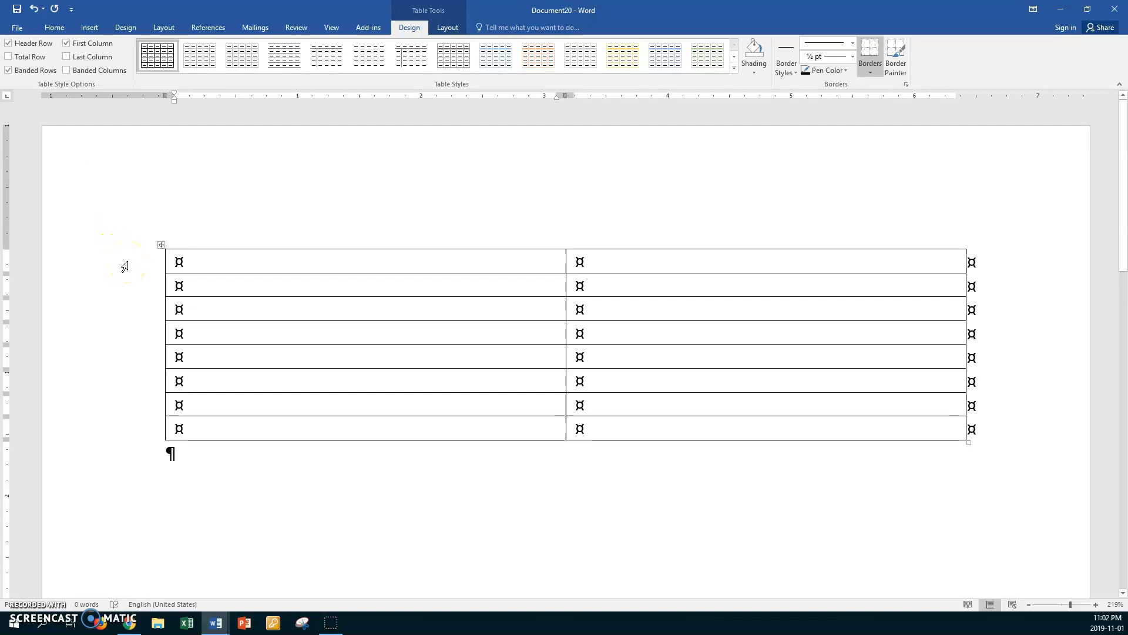
# Add eight more rows below the existing ones by inserting rows with all eight table rows selected
pyautogui.moveTo(127, 262); pyautogui.dragTo(119, 421)
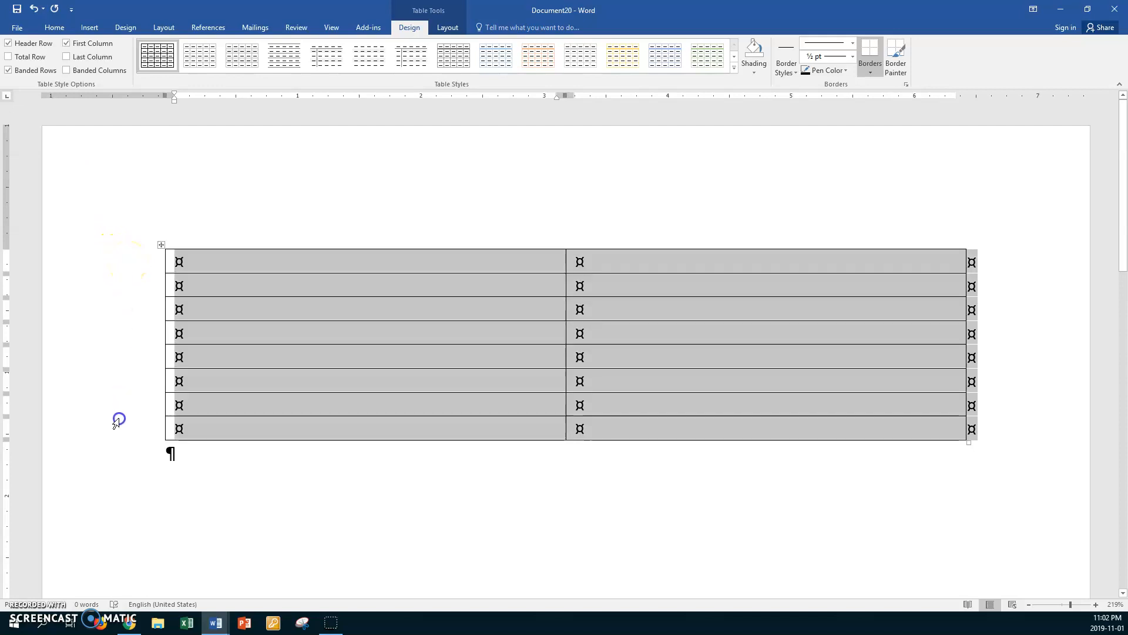
pyautogui.rightClick(360, 284)
pyautogui.click(389, 351)
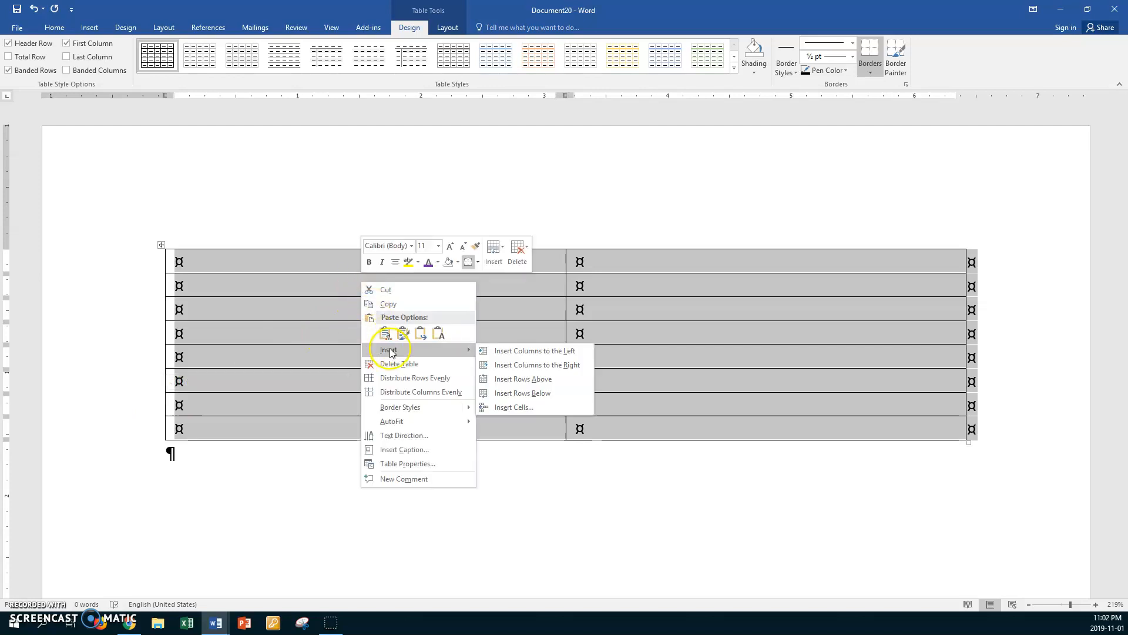
pyautogui.click(530, 392)
pyautogui.scroll(-2, 498, 389)
pyautogui.scroll(2, 499, 389)
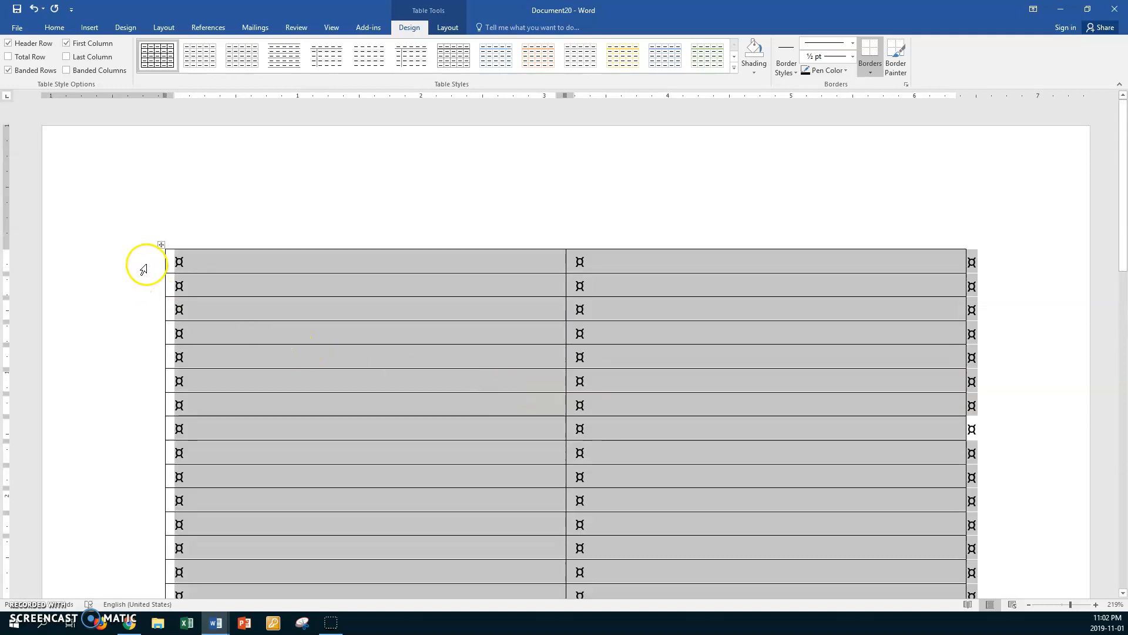
# Insert two more rows below the first two rows of the table
pyautogui.moveTo(143, 269); pyautogui.dragTo(139, 280)
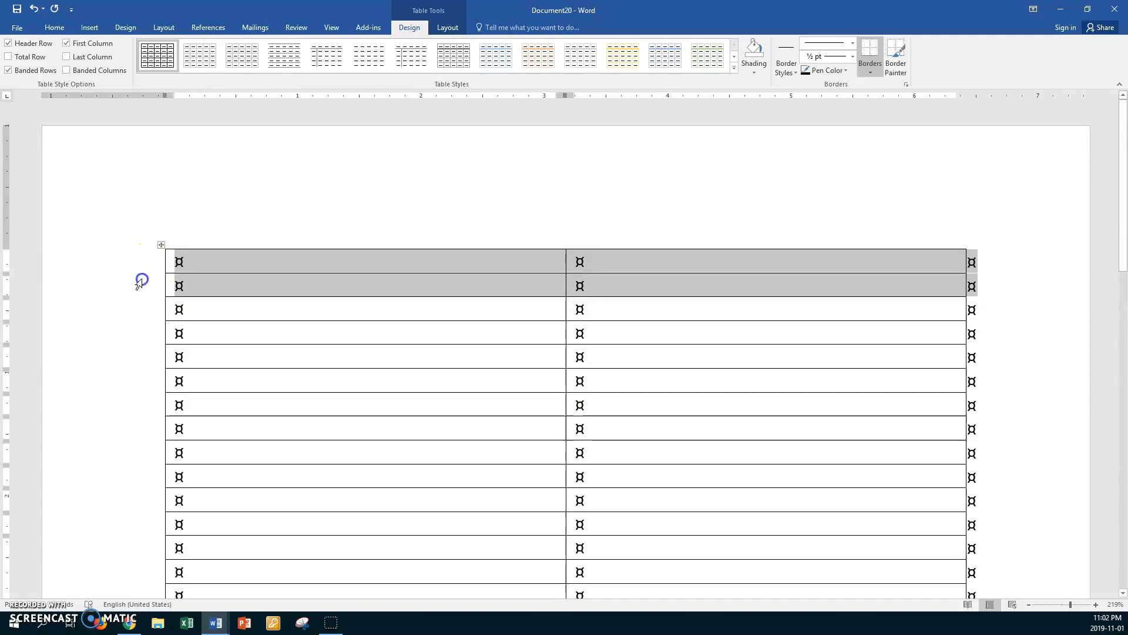
pyautogui.rightClick(414, 261)
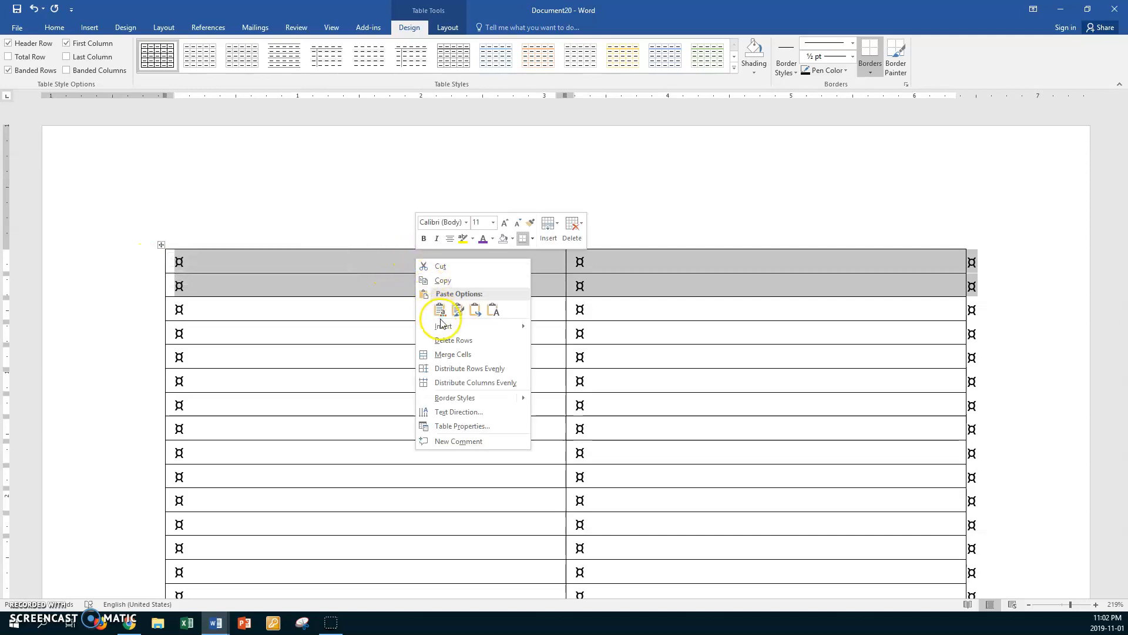
pyautogui.moveTo(448, 331)
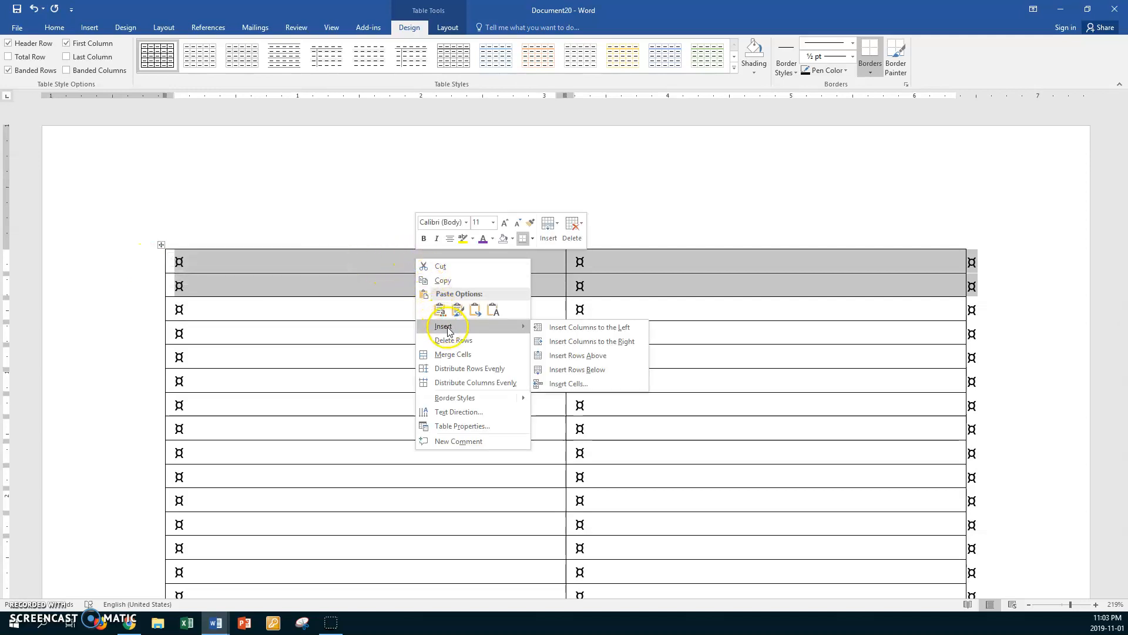
pyautogui.click(568, 368)
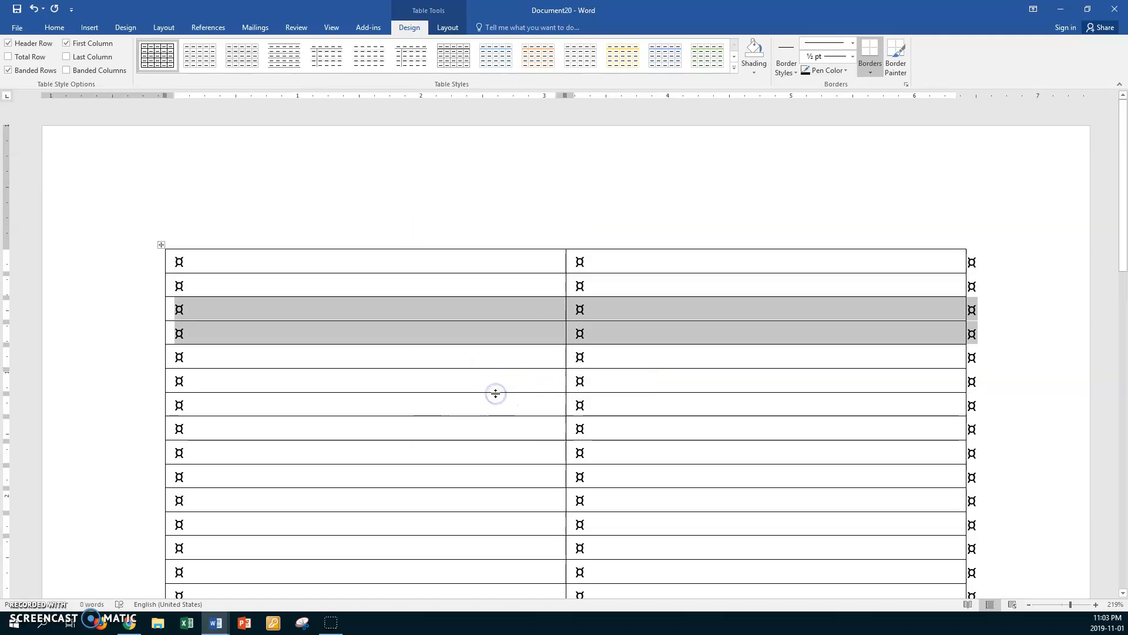
pyautogui.scroll(-5, 479, 378)
pyautogui.scroll(4, 479, 378)
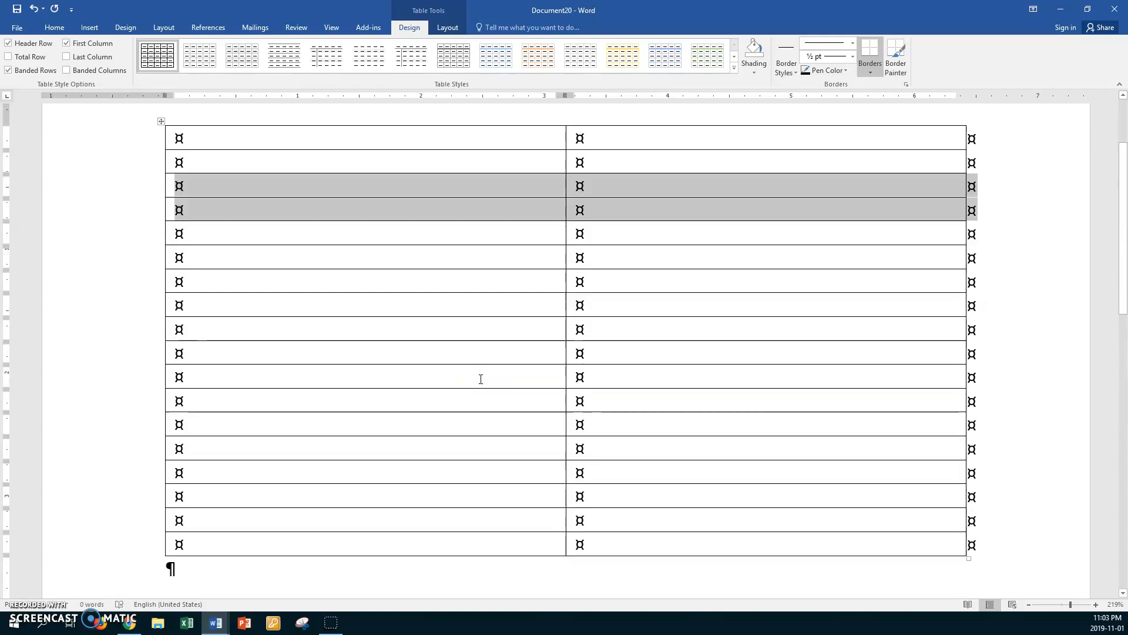
pyautogui.scroll(3, 480, 379)
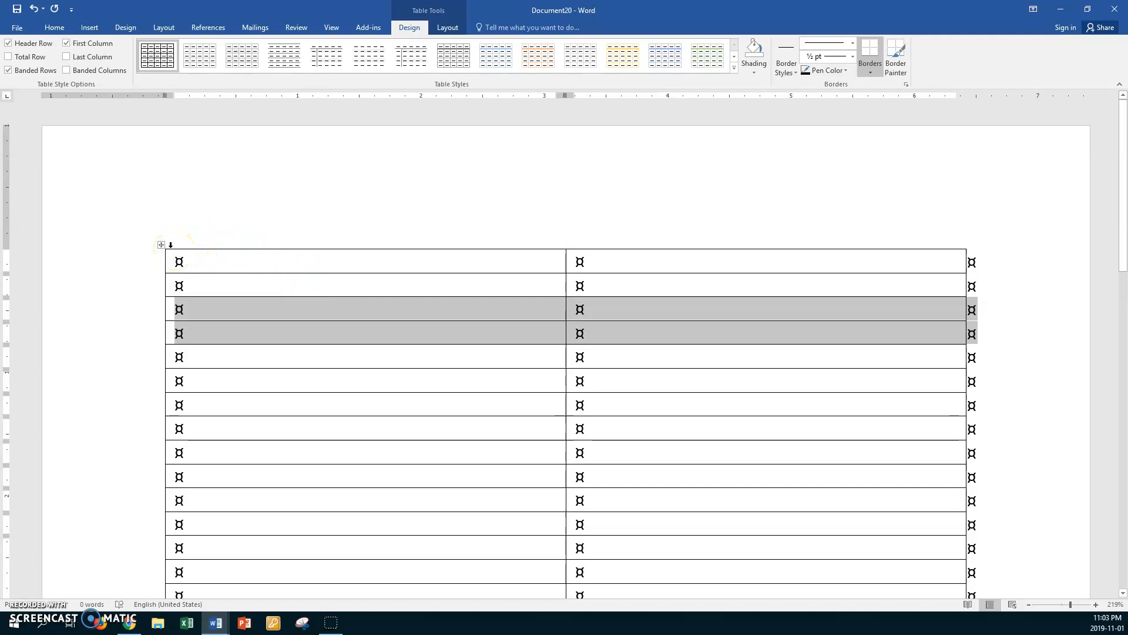
# Set the whole table's alignment on the page to Center in the table properties
pyautogui.click(161, 246)
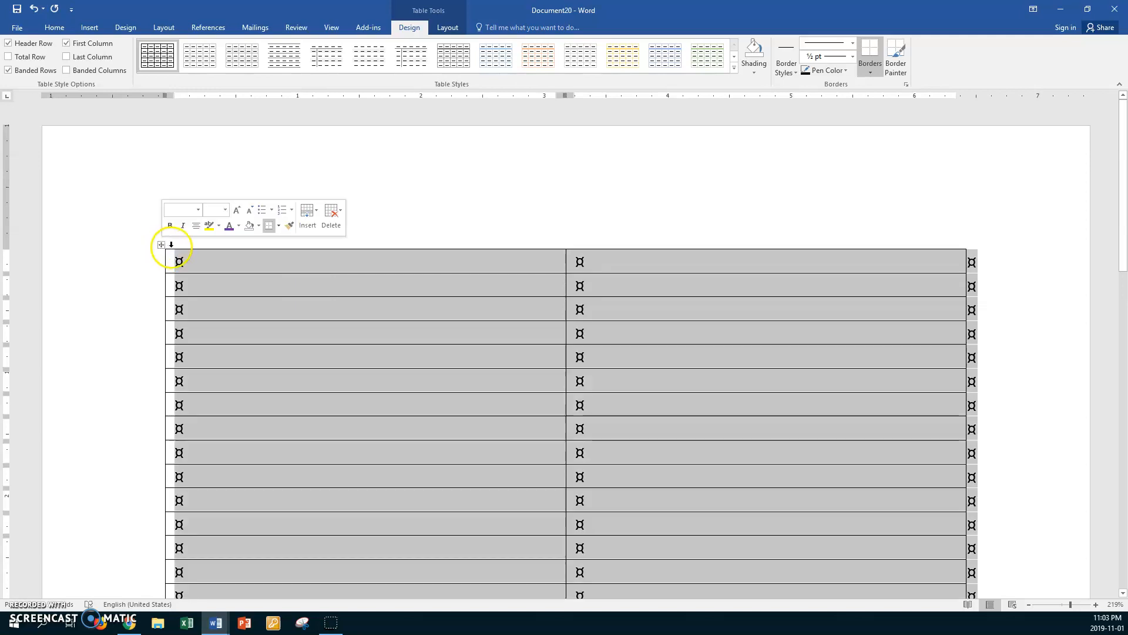
pyautogui.rightClick(221, 266)
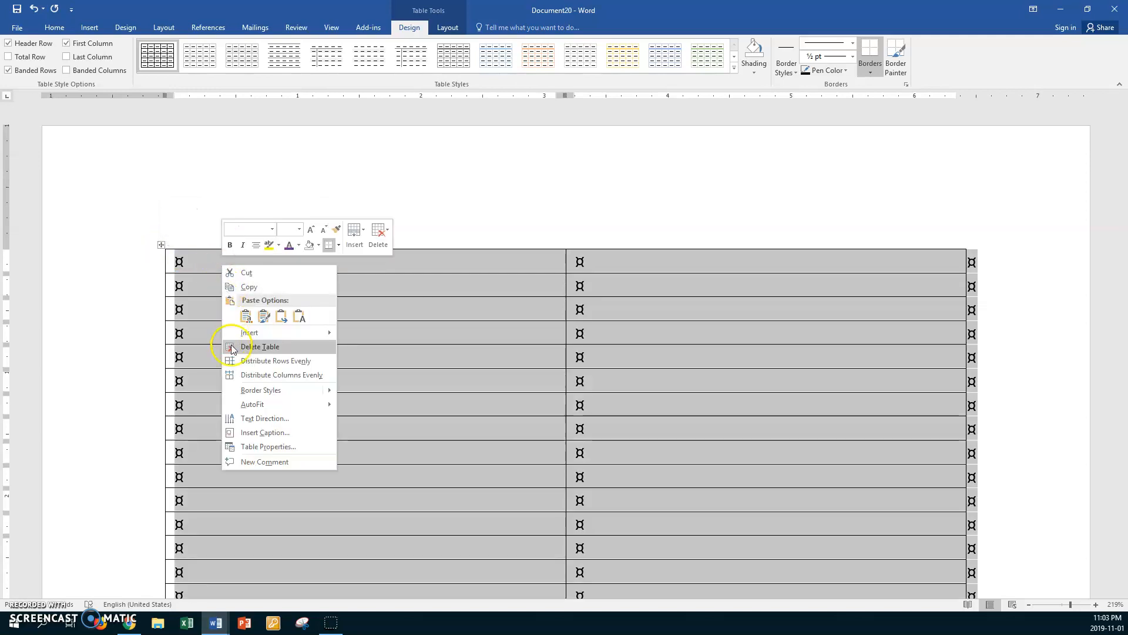
pyautogui.click(264, 446)
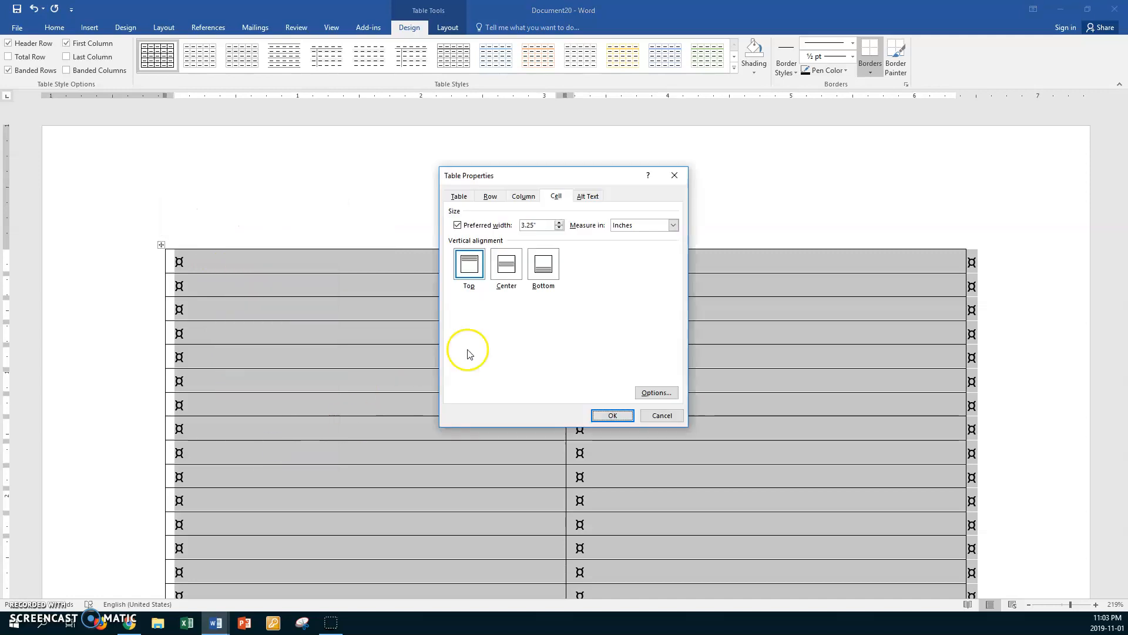
pyautogui.click(459, 196)
pyautogui.click(498, 264)
# Specify a height of 0.4 inches for all table rows and center the cell contents vertically
pyautogui.click(493, 197)
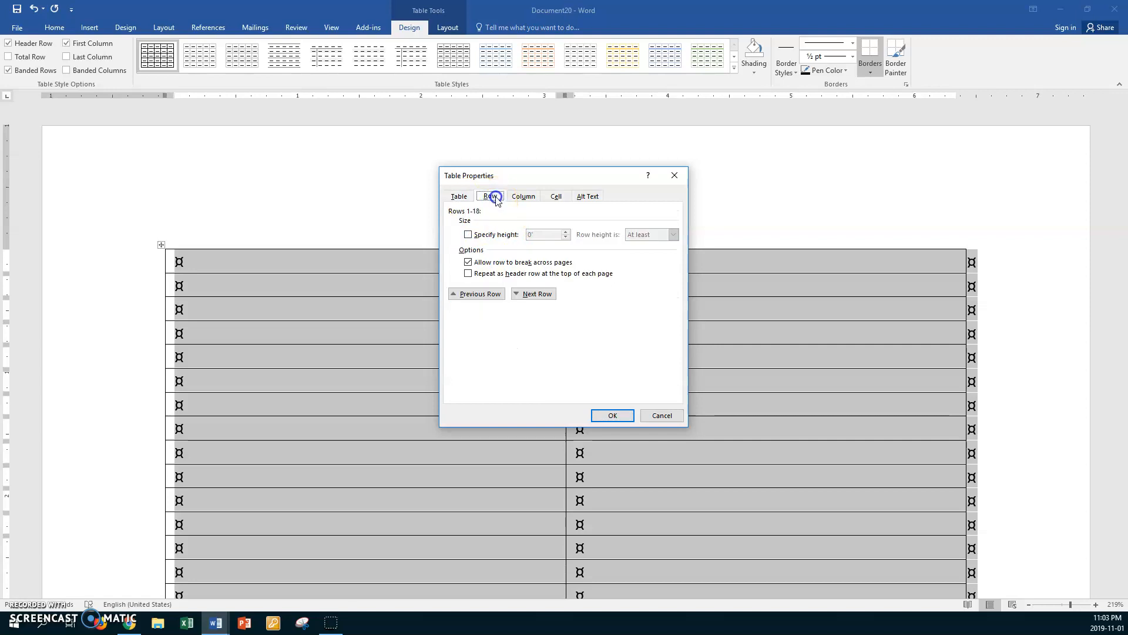
pyautogui.click(469, 234)
pyautogui.doubleClick(529, 234)
pyautogui.write('0.4')
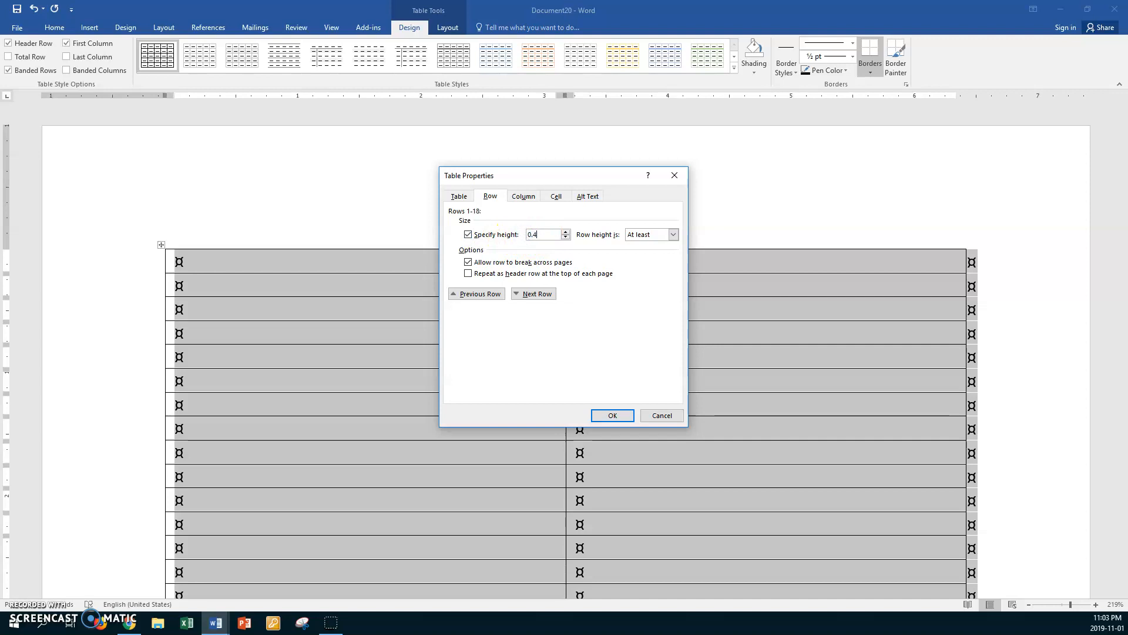
pyautogui.click(556, 196)
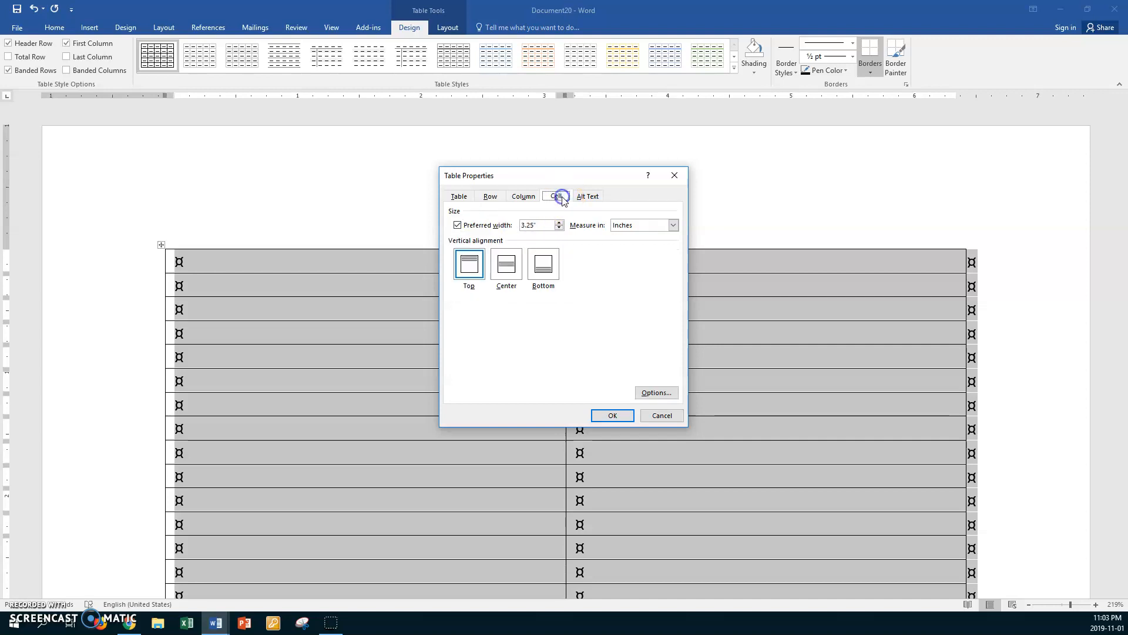
pyautogui.click(518, 261)
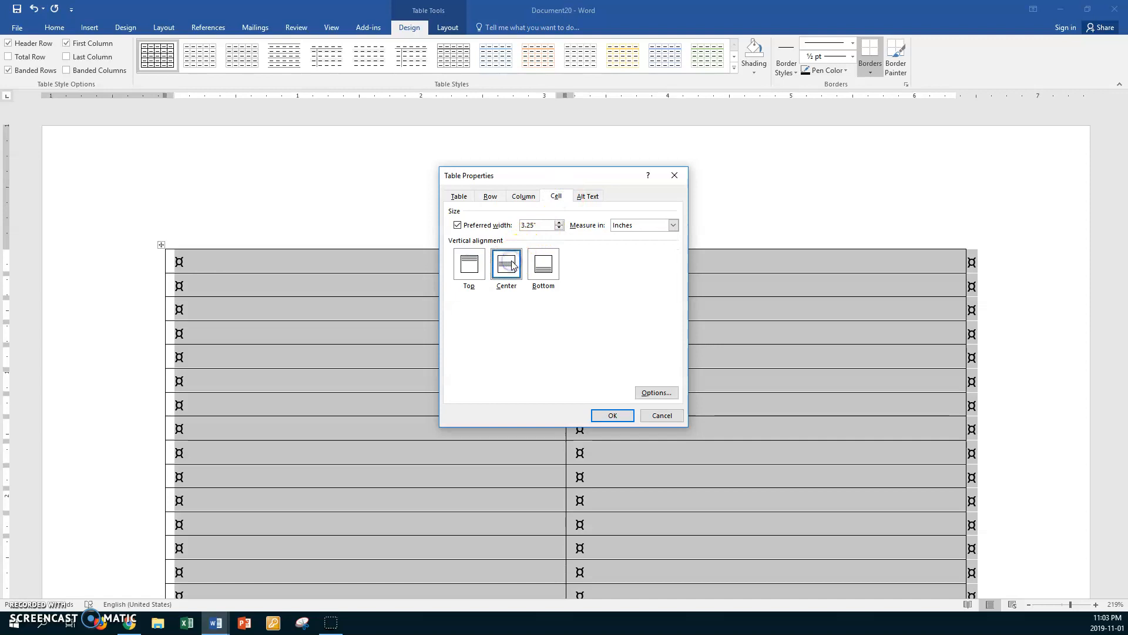
pyautogui.click(606, 416)
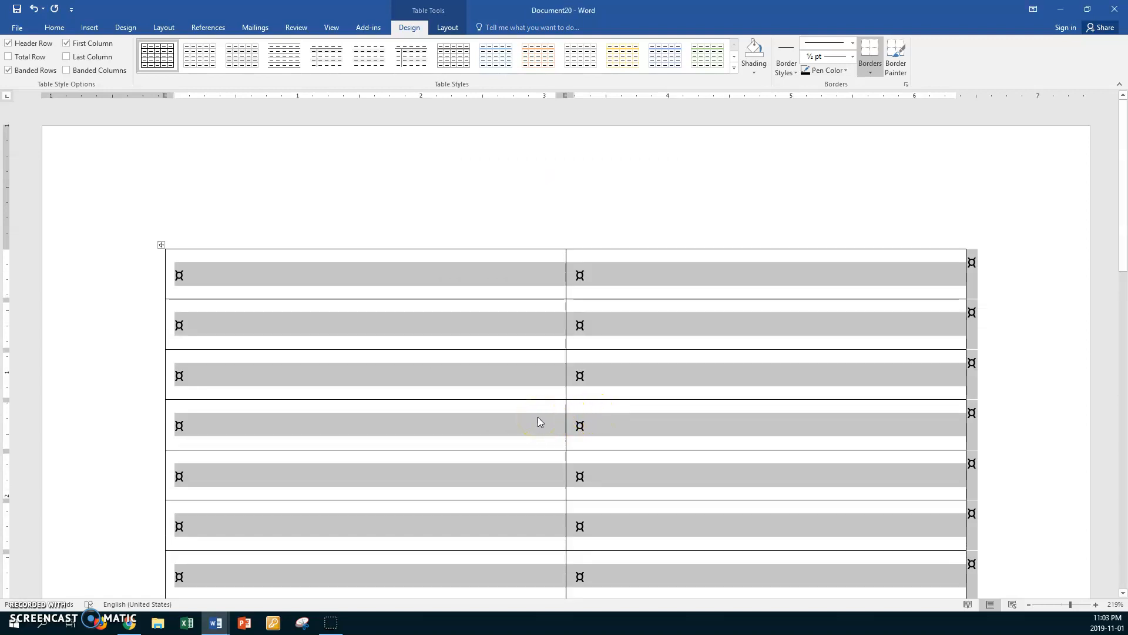
# Enter the column headings "Press" and "To Move to…" in the table's first row
pyautogui.click(299, 273)
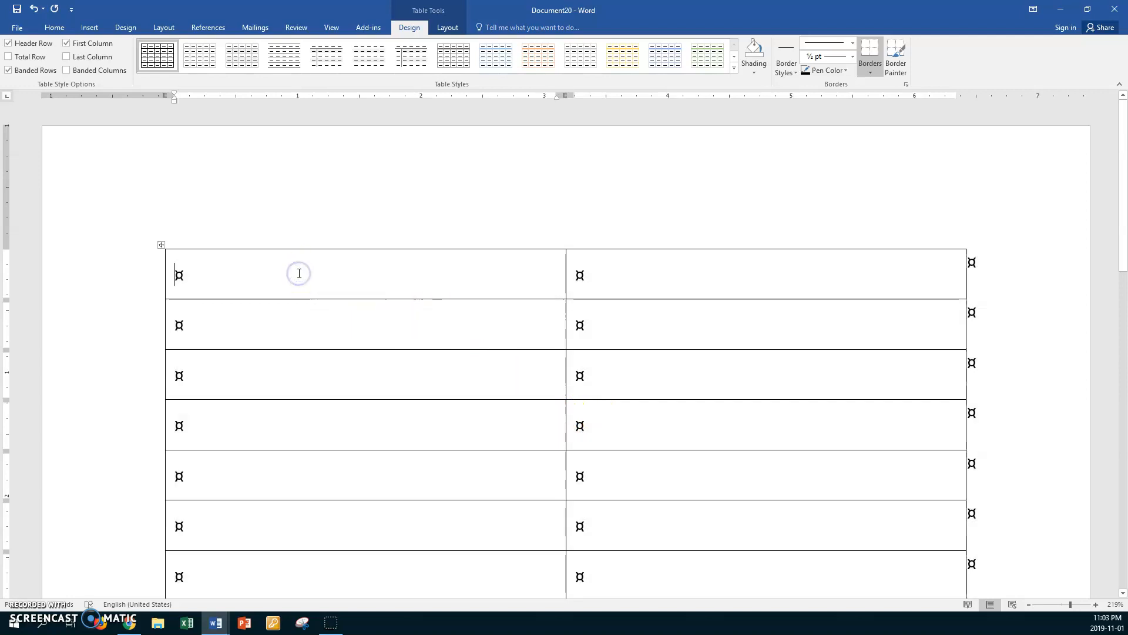
pyautogui.write('Press')
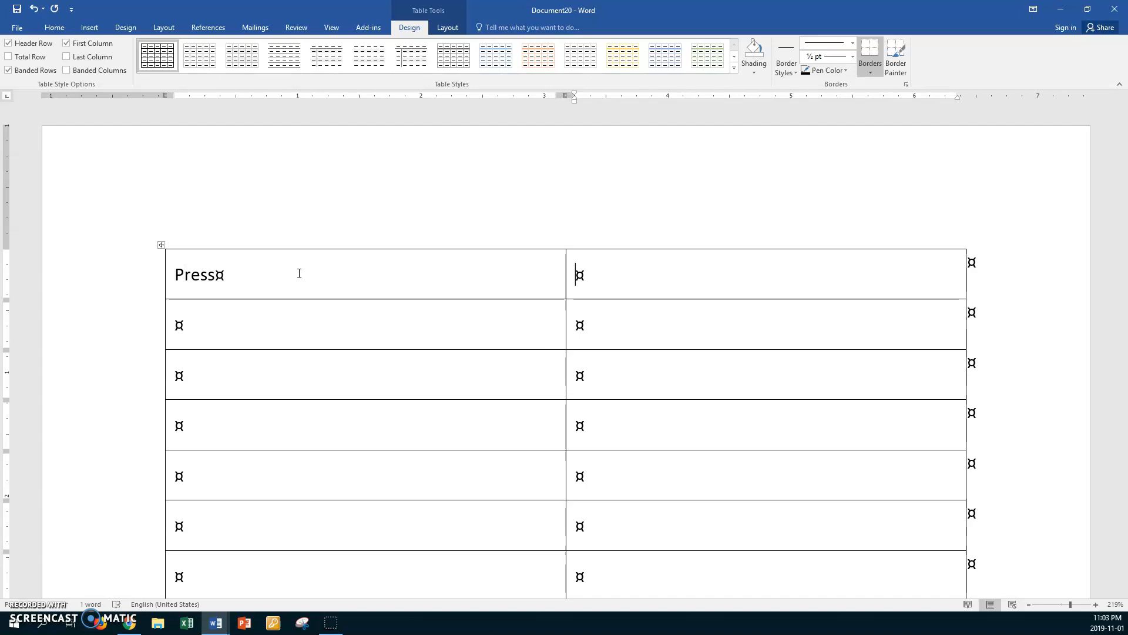
pyautogui.press('Tab')
pyautogui.write('To Move to…')
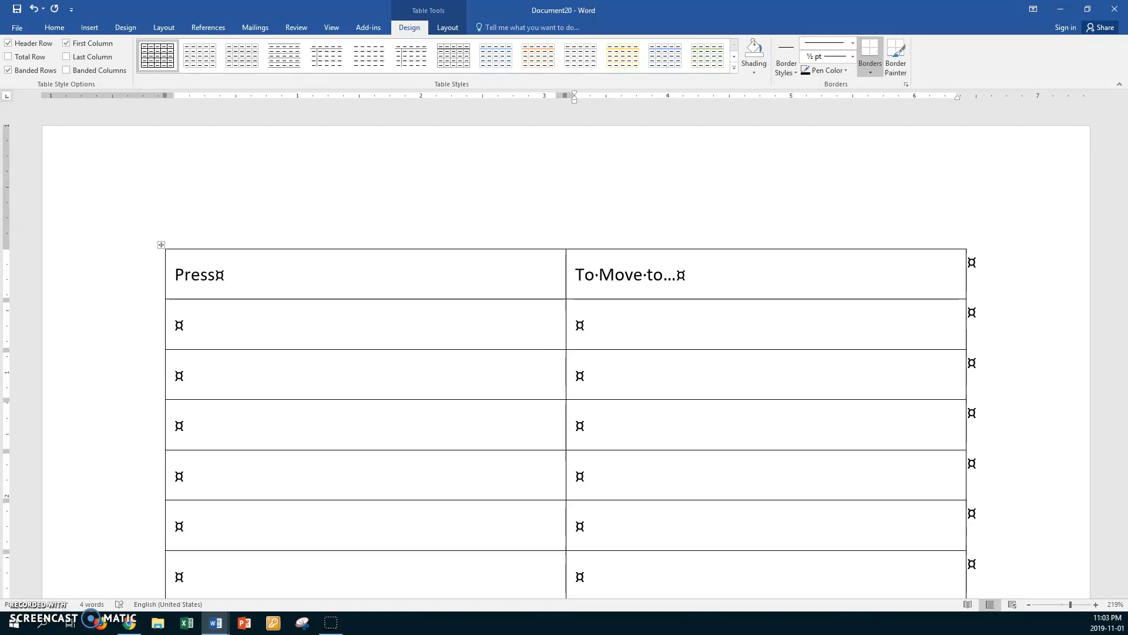
# Fill the second row with "Ctrl Home" and "Moves the cursor to the beginning of the text in the document"
pyautogui.click(215, 328)
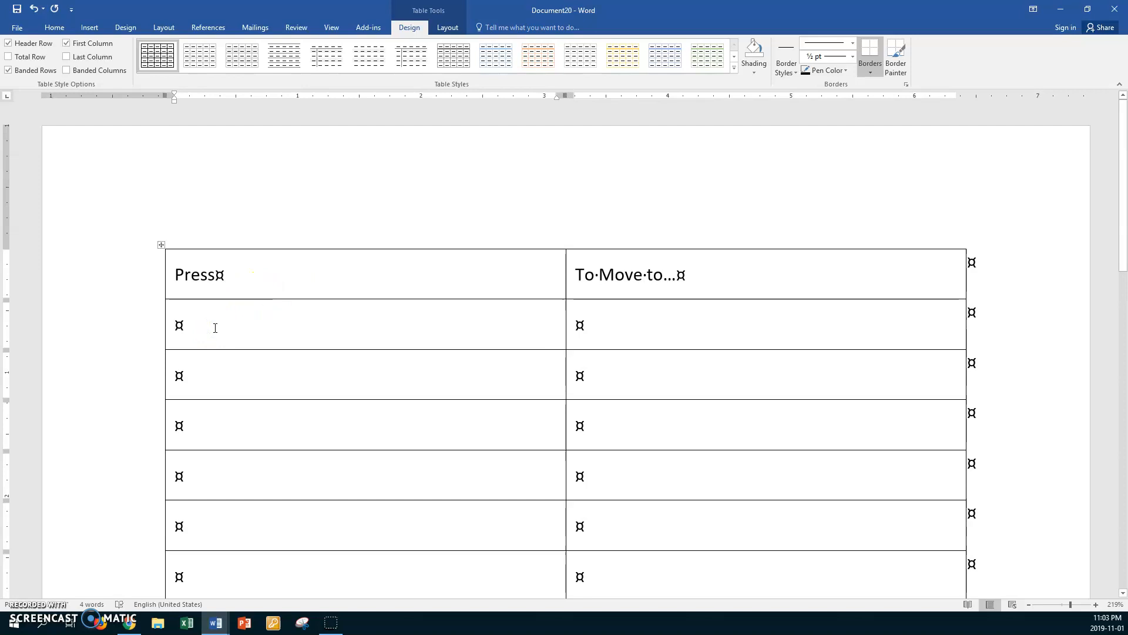
pyautogui.write('Ctrl Home')
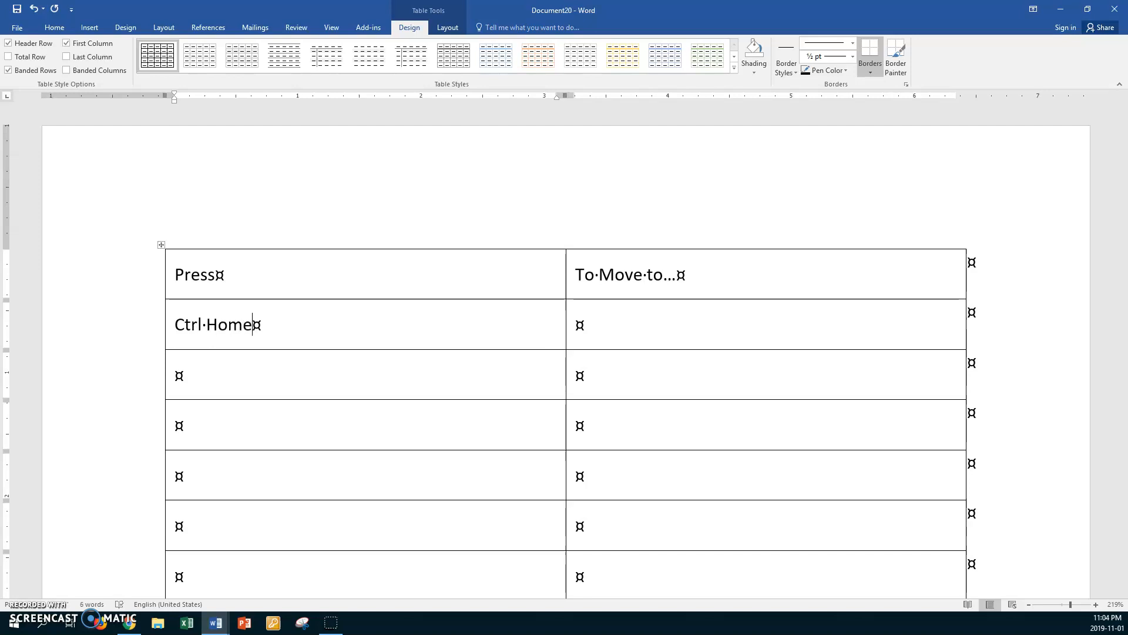
pyautogui.press('Tab')
pyautogui.write('Moves the cursor to the')
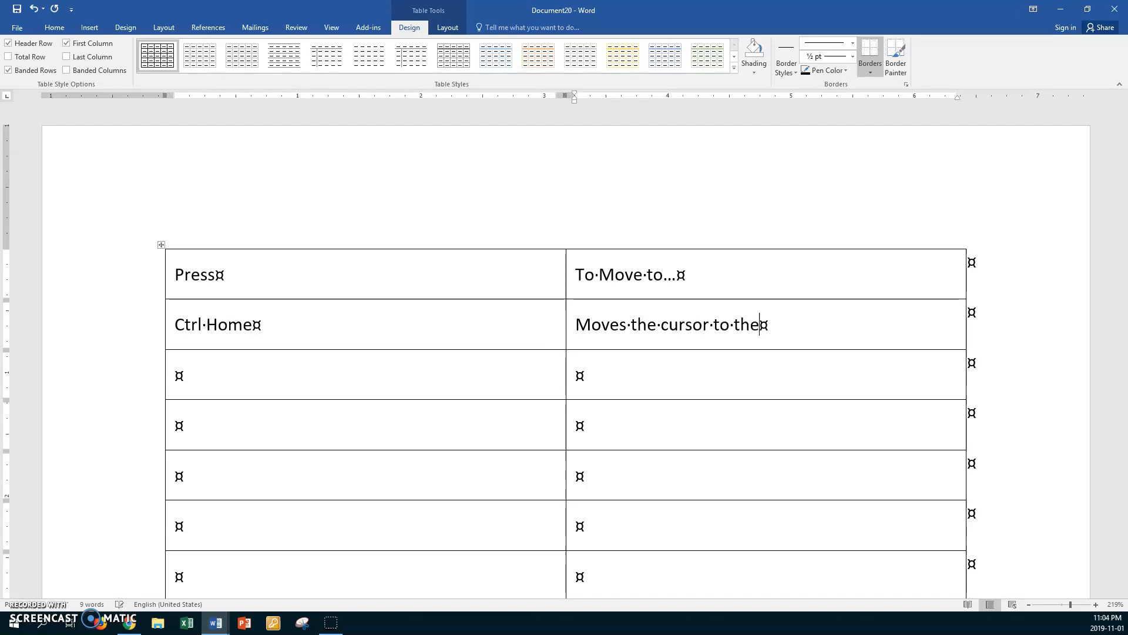
pyautogui.write(' begini')
pyautogui.press('BackSpace')
pyautogui.write('ning')
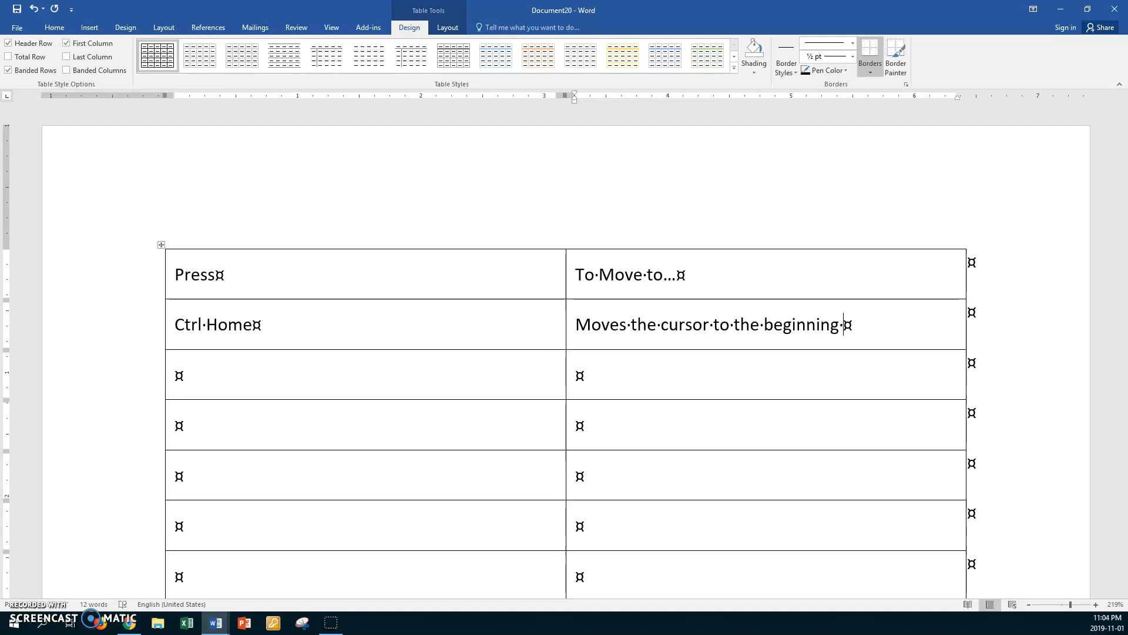
pyautogui.write(' of the text in the do')
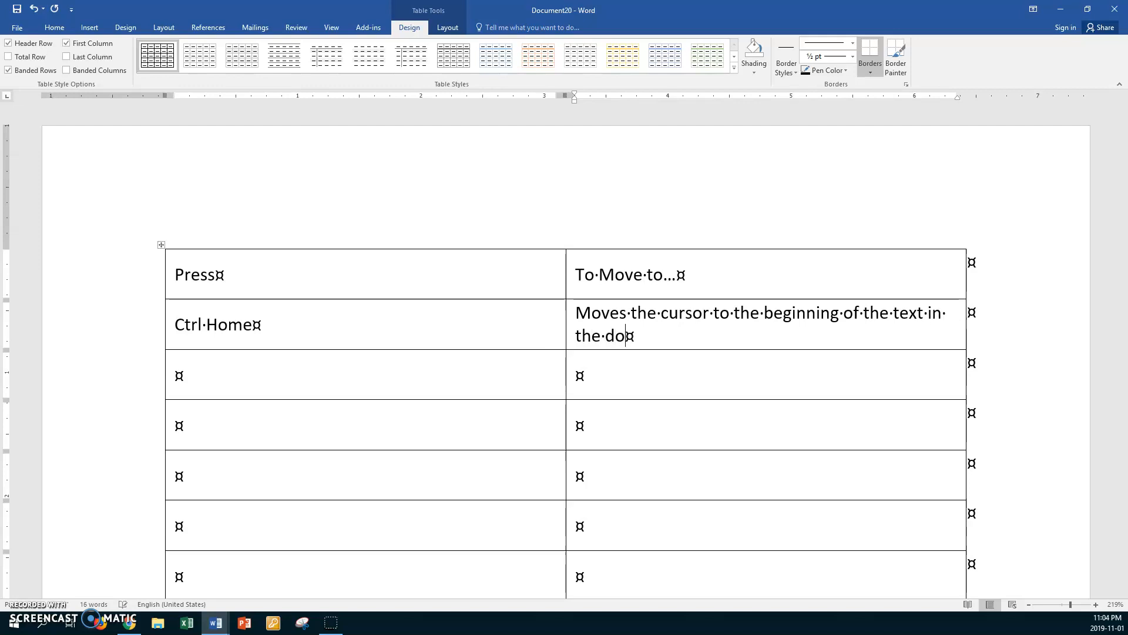
pyautogui.write('cument')
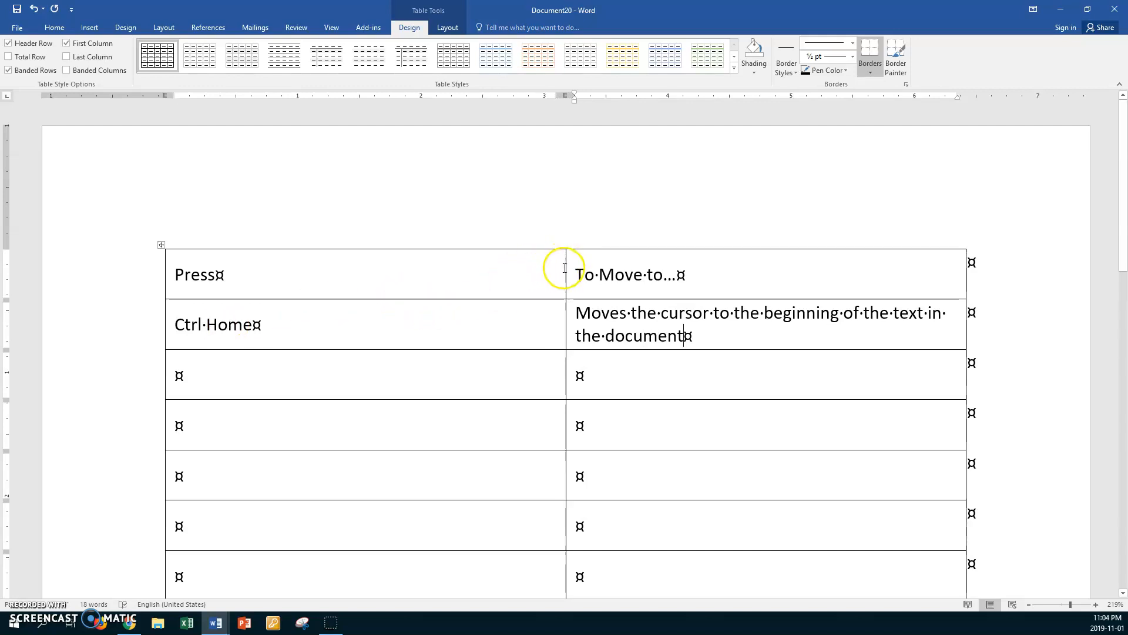
# Narrow the table's first column to about 1.75 inches, giving the extra width to the second column
pyautogui.moveTo(567, 269); pyautogui.dragTo(411, 288)
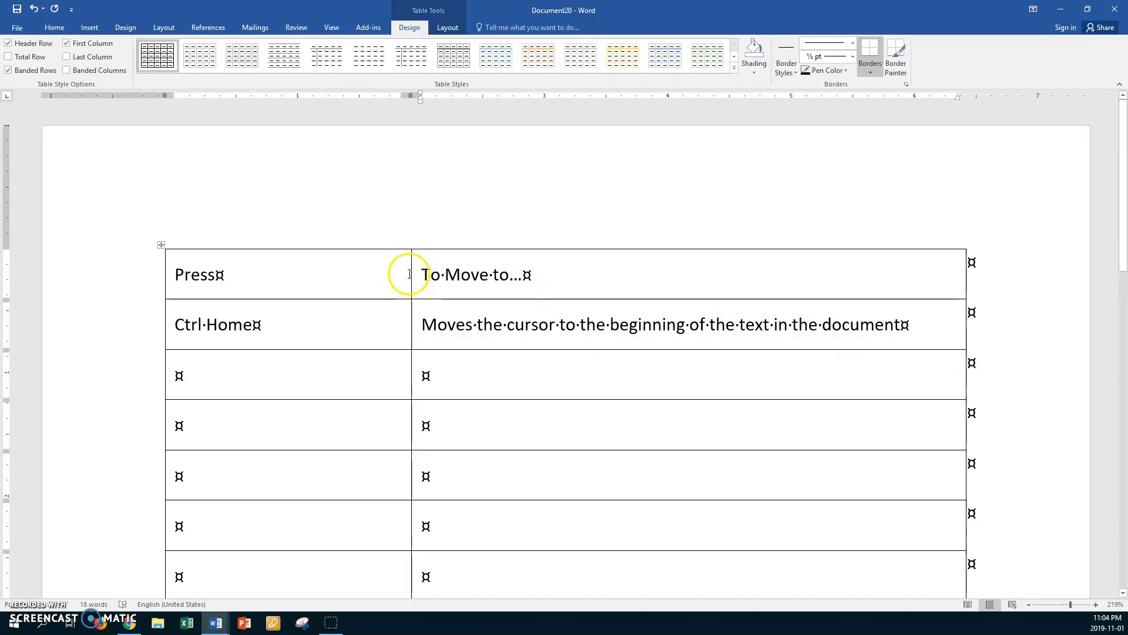
pyautogui.moveTo(411, 273); pyautogui.dragTo(382, 290)
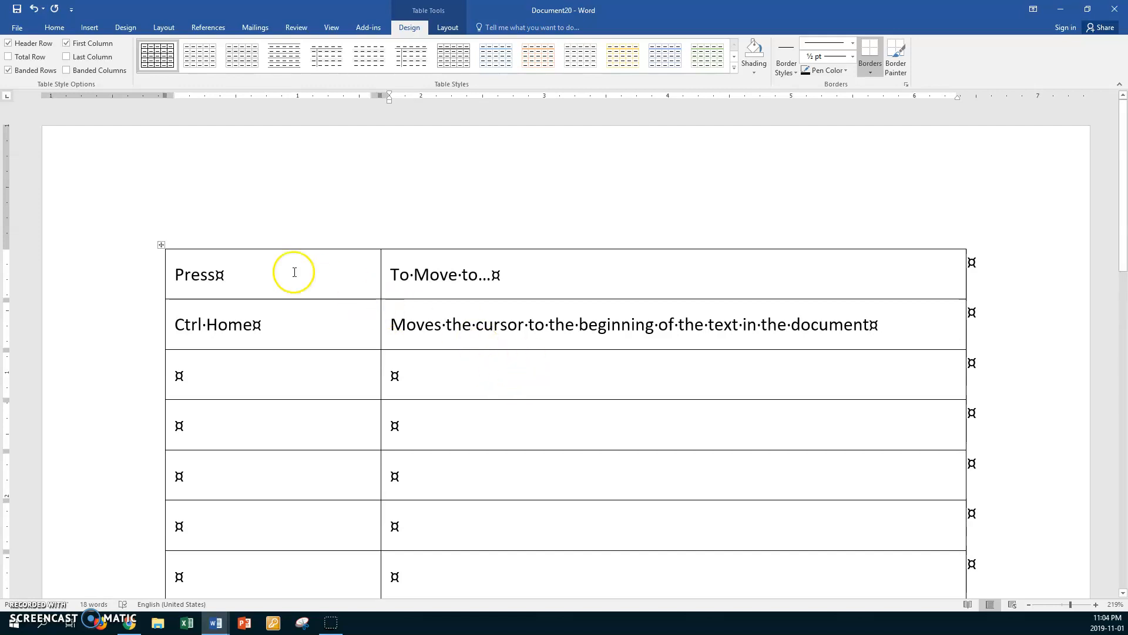
# Remove all borders from the whole table except the inside vertical line between the two columns
pyautogui.click(161, 244)
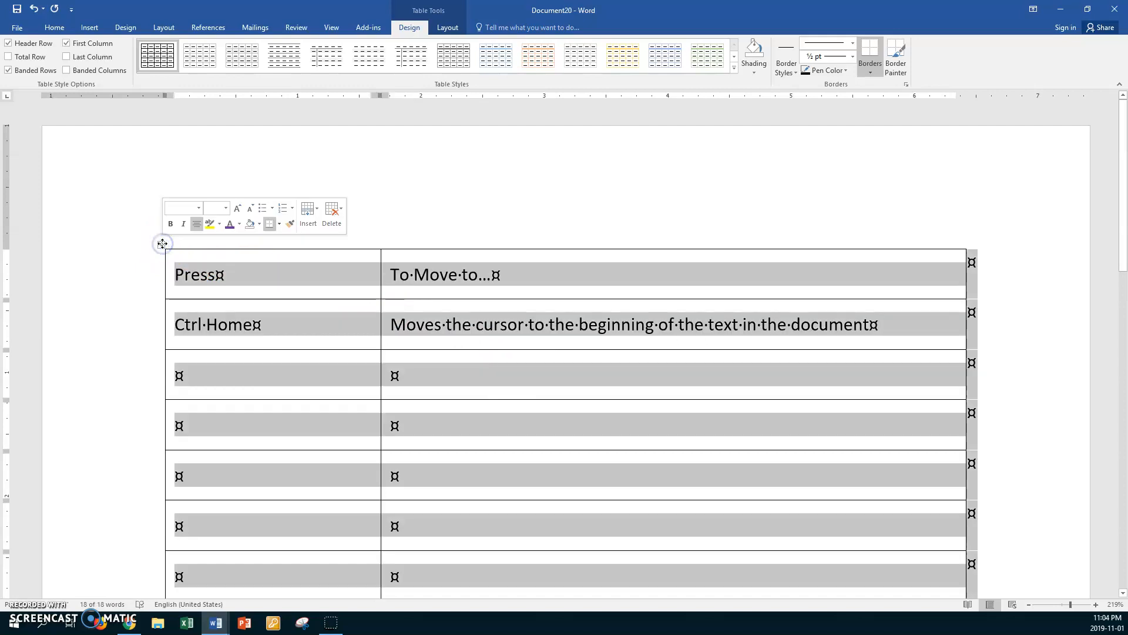
pyautogui.click(54, 28)
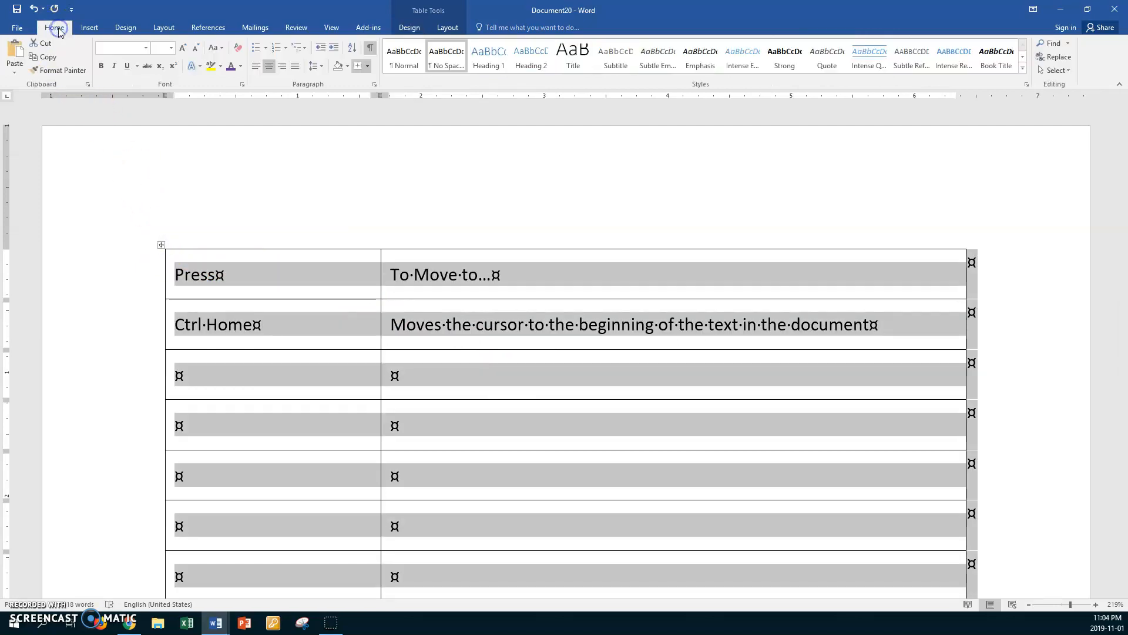
pyautogui.click(368, 67)
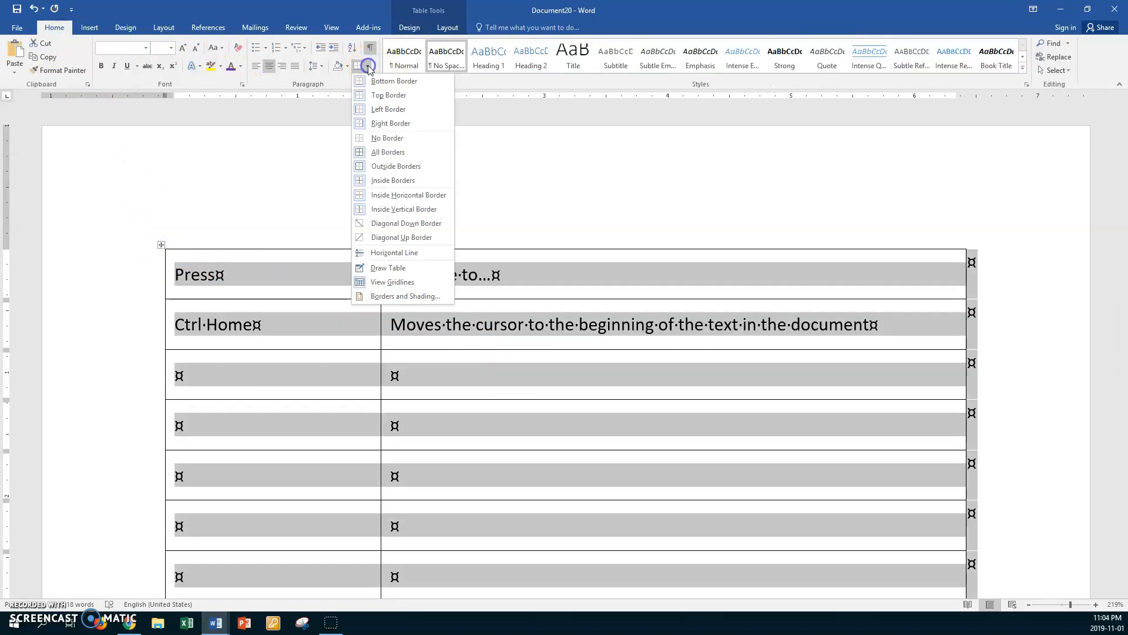
pyautogui.click(390, 296)
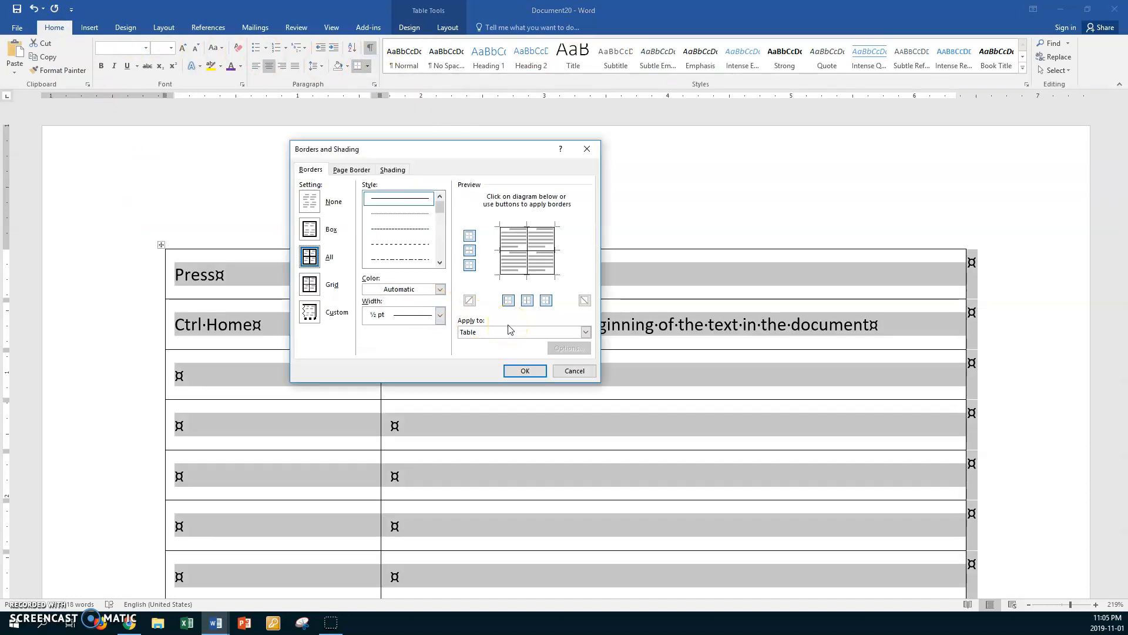
pyautogui.click(470, 236)
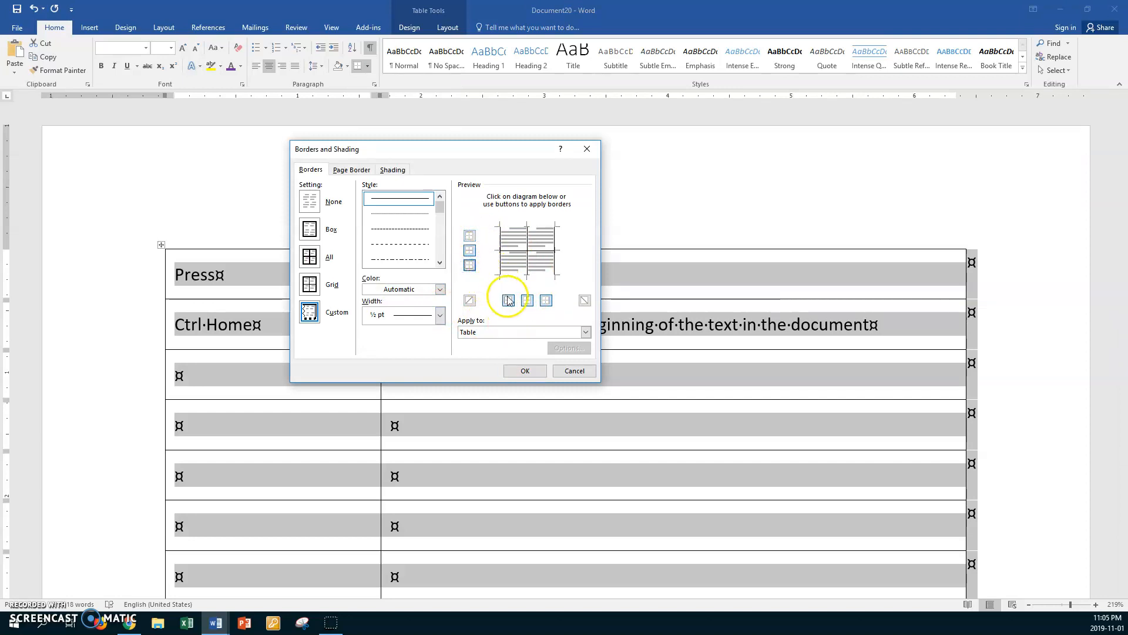
pyautogui.click(509, 299)
pyautogui.click(546, 299)
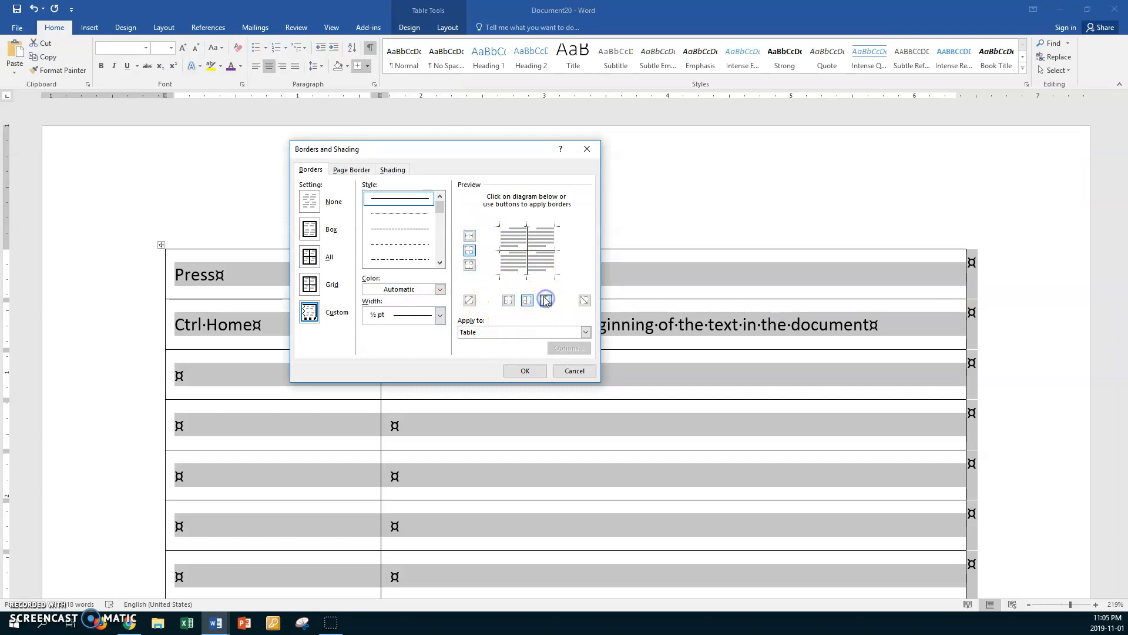
pyautogui.click(470, 251)
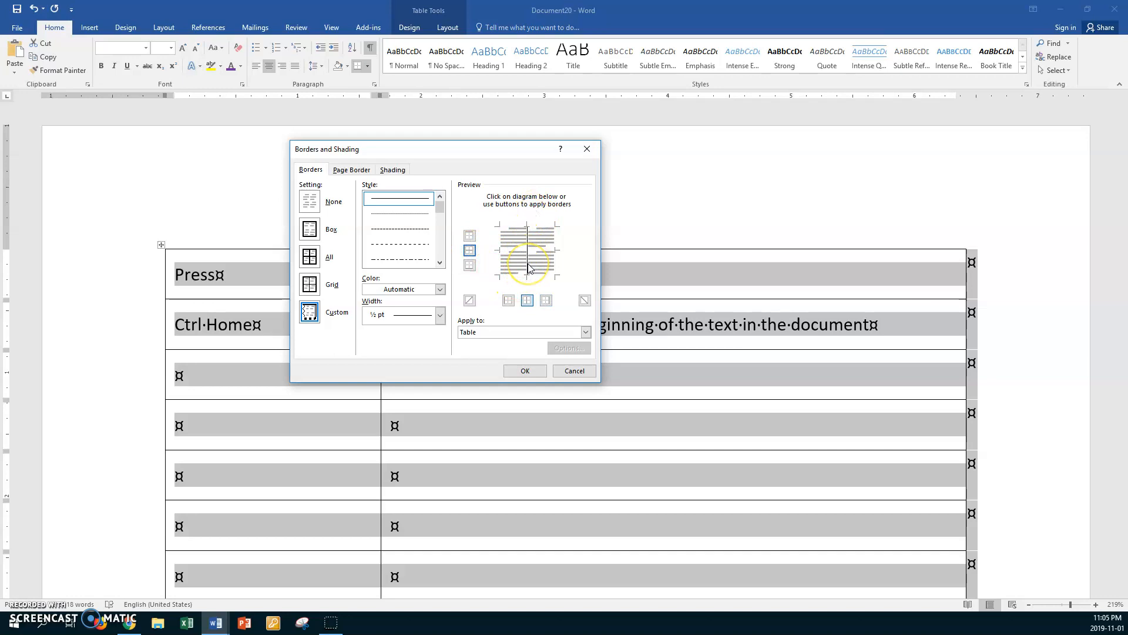
pyautogui.click(310, 202)
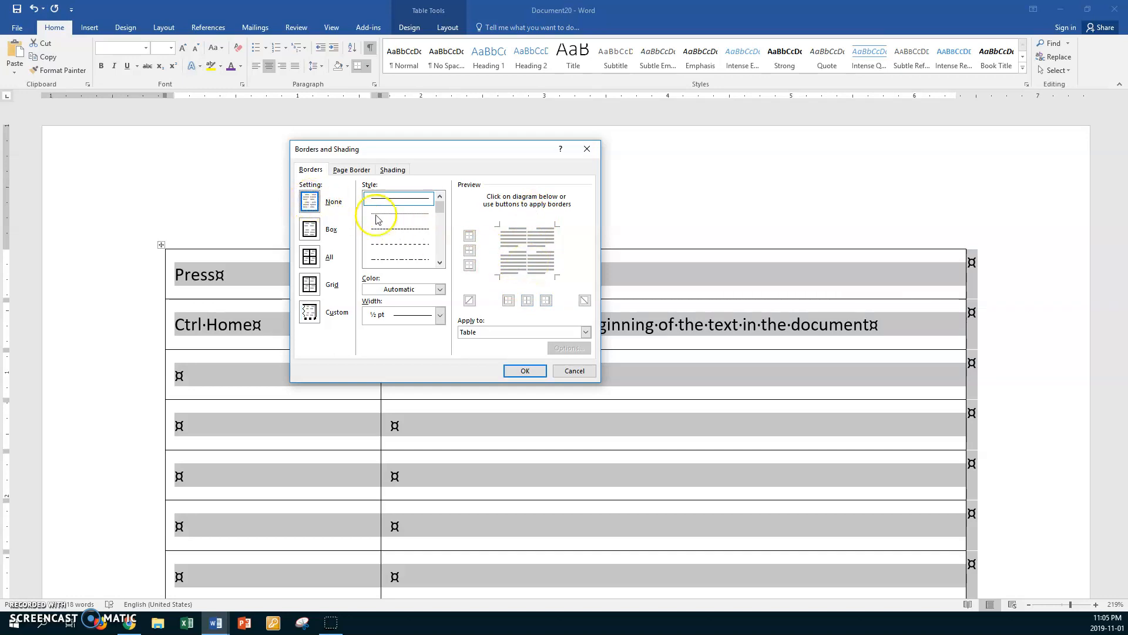
pyautogui.click(527, 303)
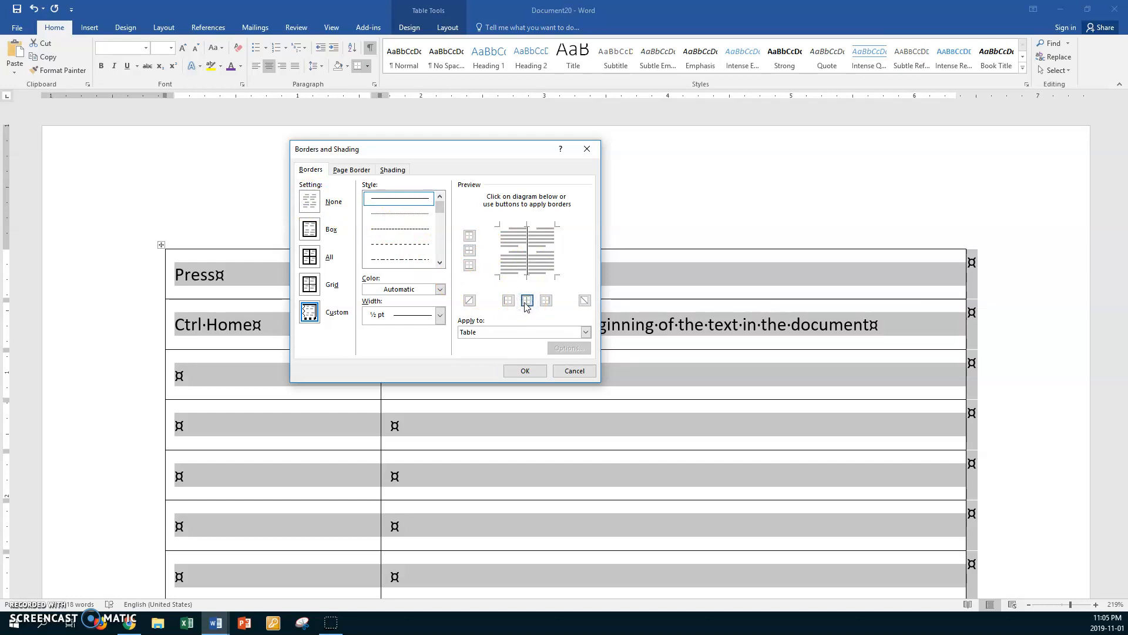
pyautogui.click(527, 371)
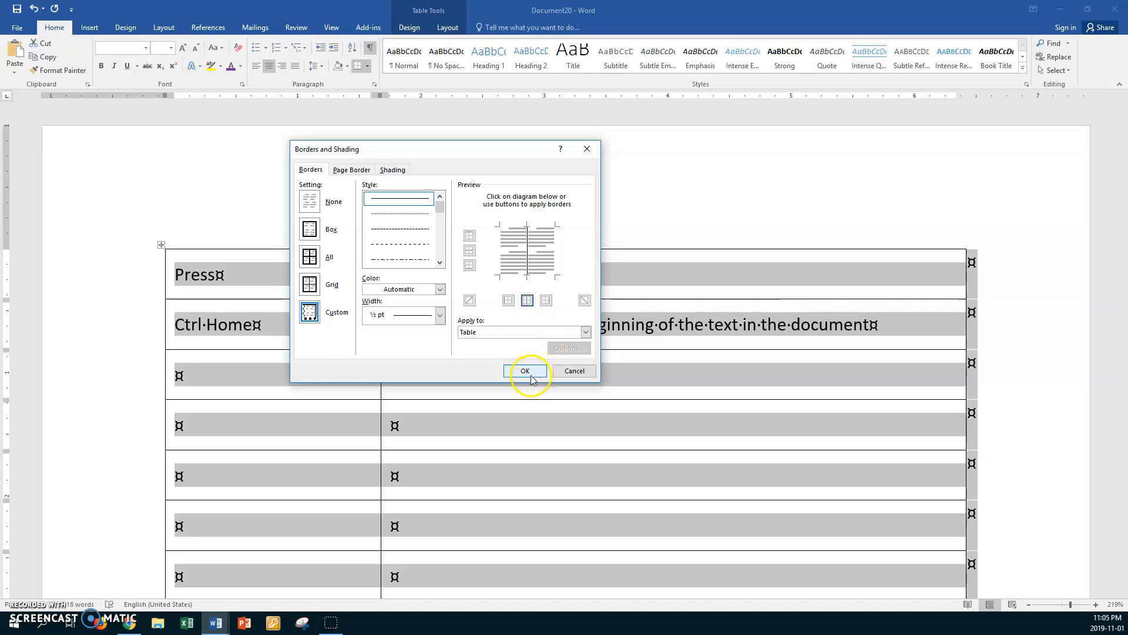
pyautogui.click(525, 323)
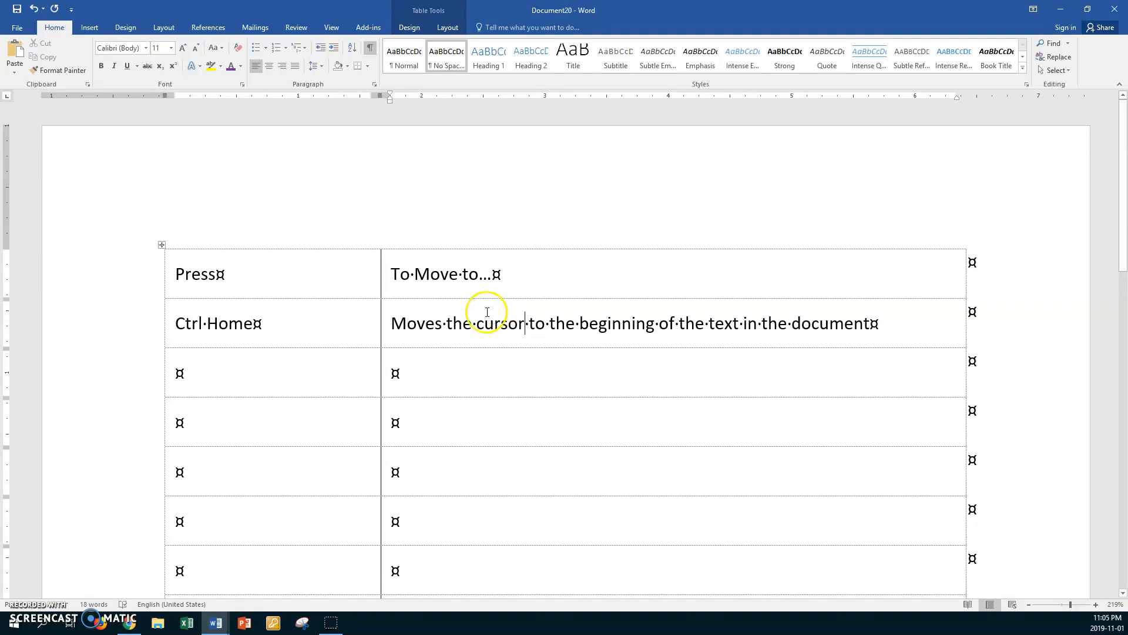
# Review the shortcut names and descriptions in the table from the heading row down to the last row
pyautogui.click(448, 28)
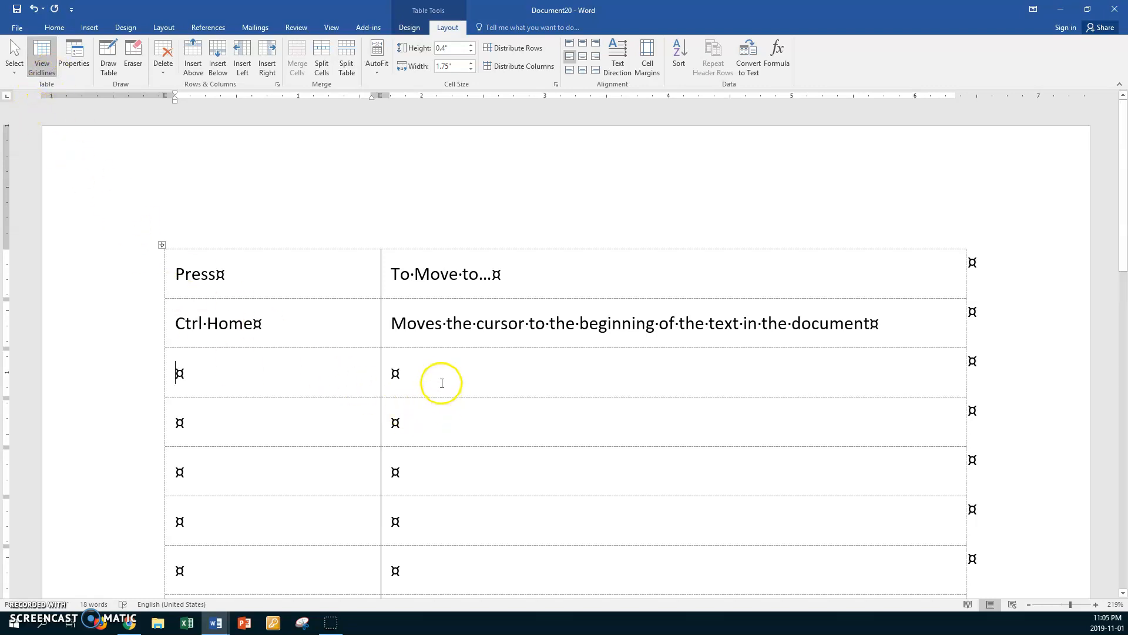
pyautogui.click(268, 379)
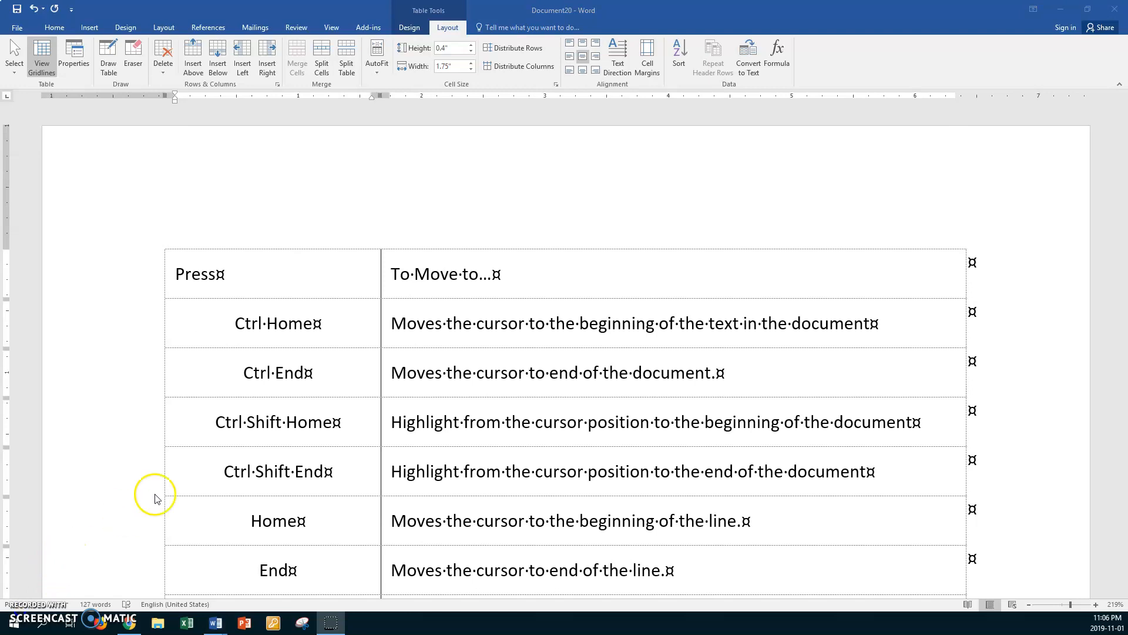
pyautogui.scroll(-3, 141, 511)
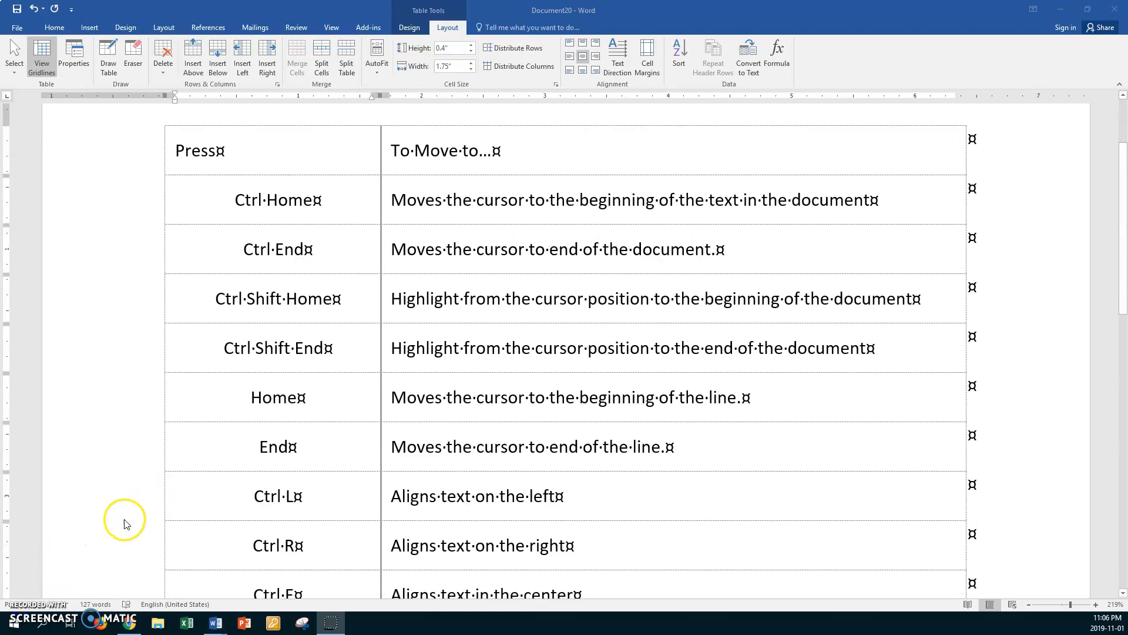
pyautogui.scroll(-3, 142, 487)
pyautogui.scroll(-4, 145, 485)
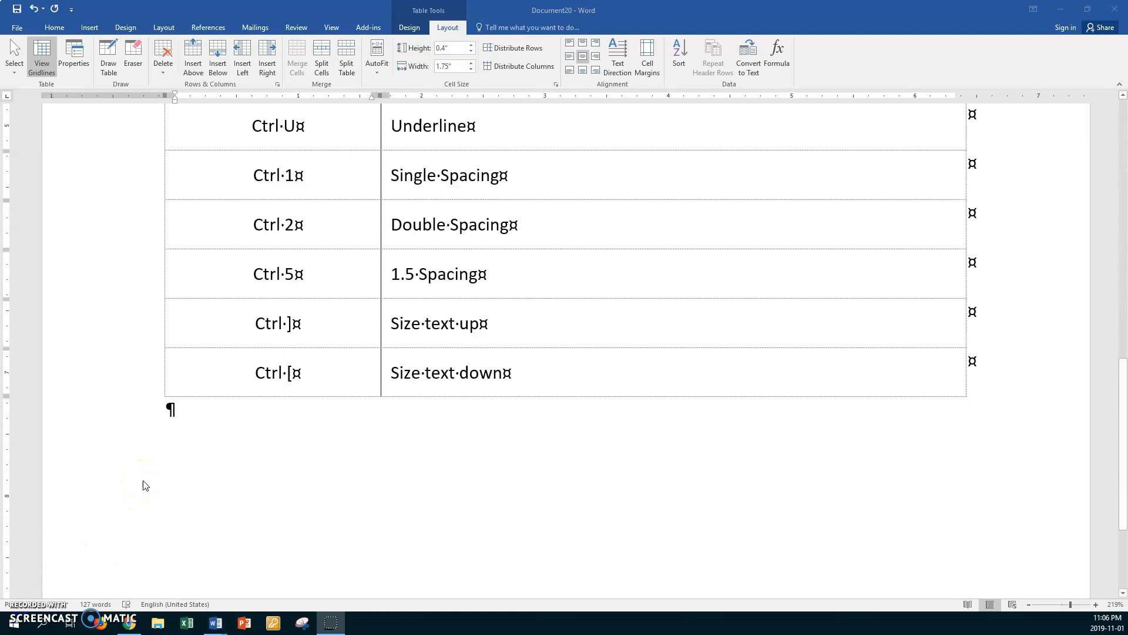
pyautogui.scroll(3, 145, 485)
pyautogui.scroll(4, 145, 485)
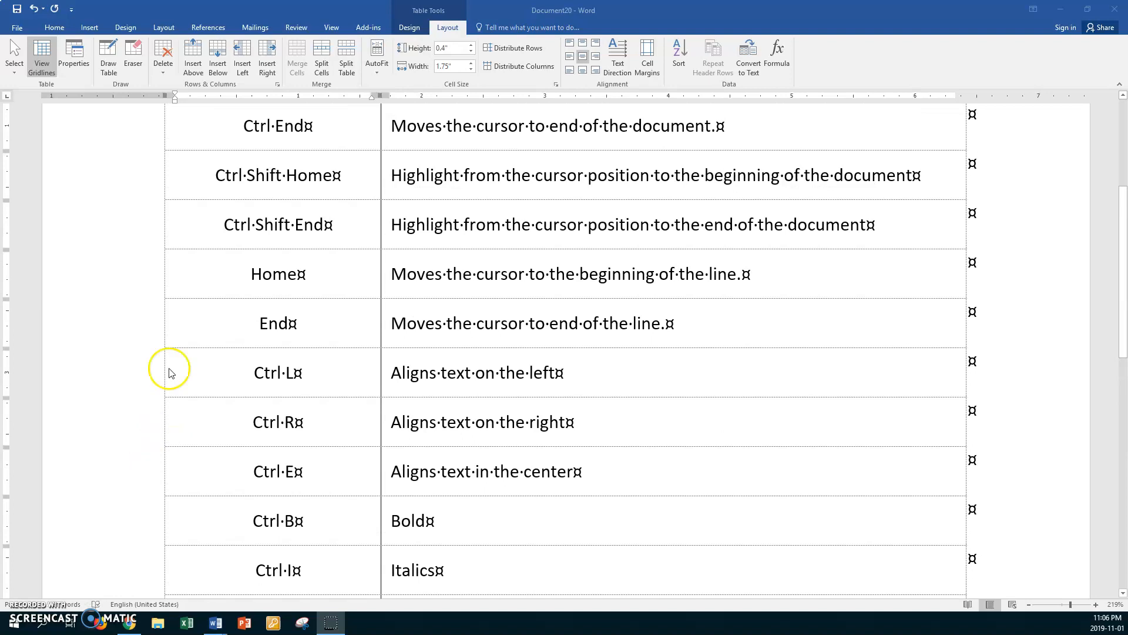
pyautogui.scroll(1, 194, 259)
pyautogui.scroll(1, 211, 186)
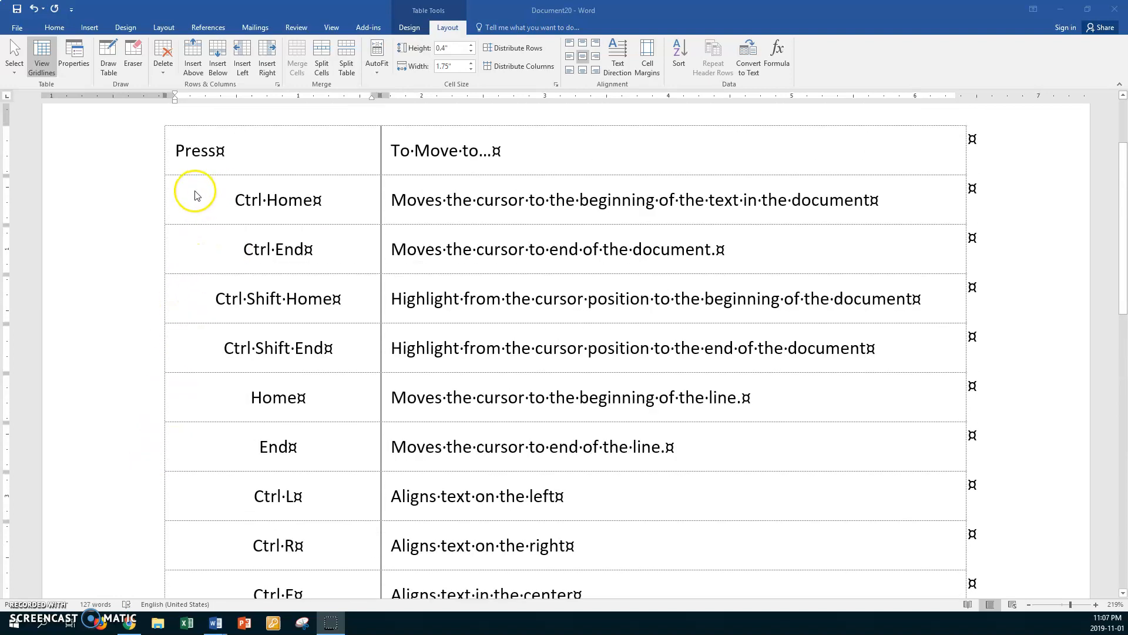
# Left-align the first-column entries below the heading row, and center them again horizontally
pyautogui.click(203, 198)
pyautogui.moveTo(203, 198); pyautogui.dragTo(340, 543)
pyautogui.hotkey('ctrl', 'l')
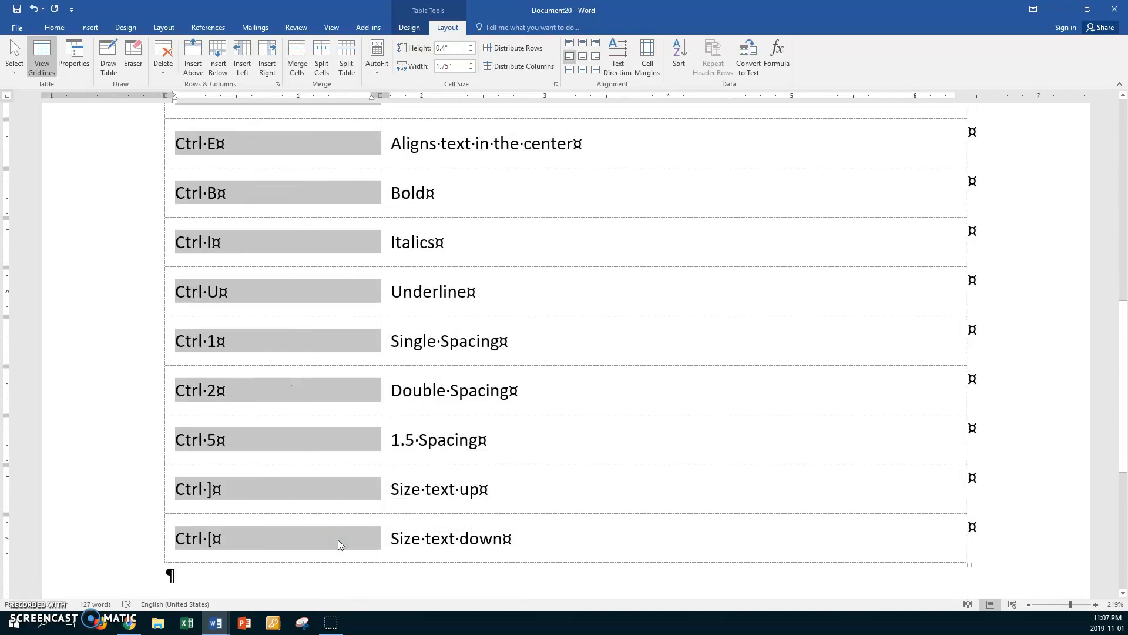
pyautogui.hotkey('ctrl', 'e')
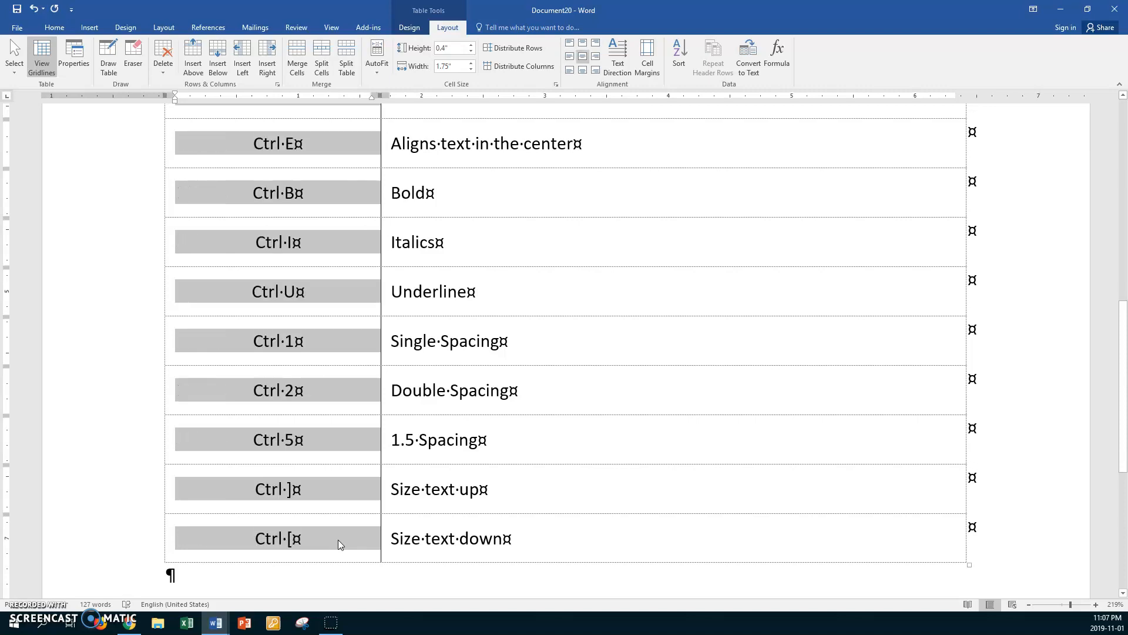
pyautogui.click(528, 248)
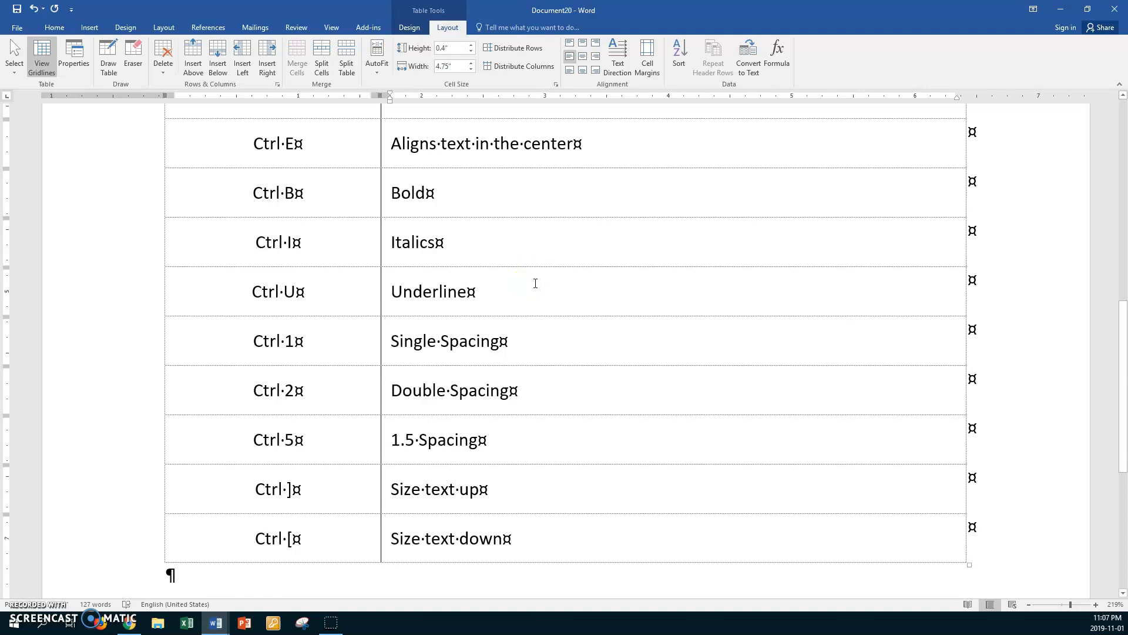
# Shade the table's heading row with a 15% pattern style in the recently used pink color
pyautogui.scroll(10, 536, 283)
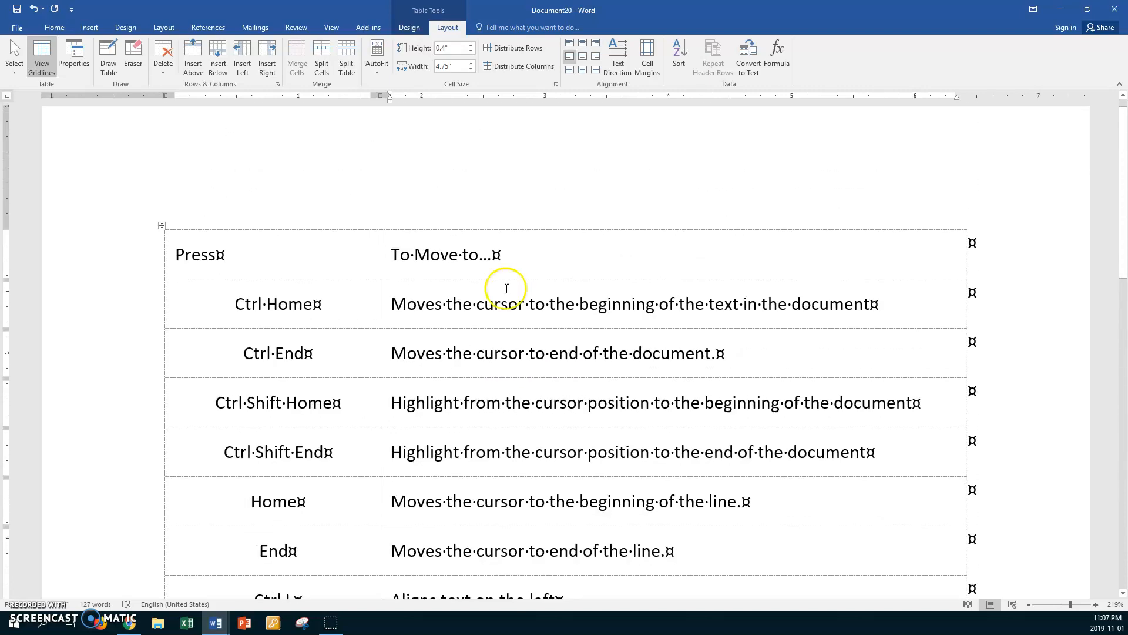
pyautogui.click(144, 259)
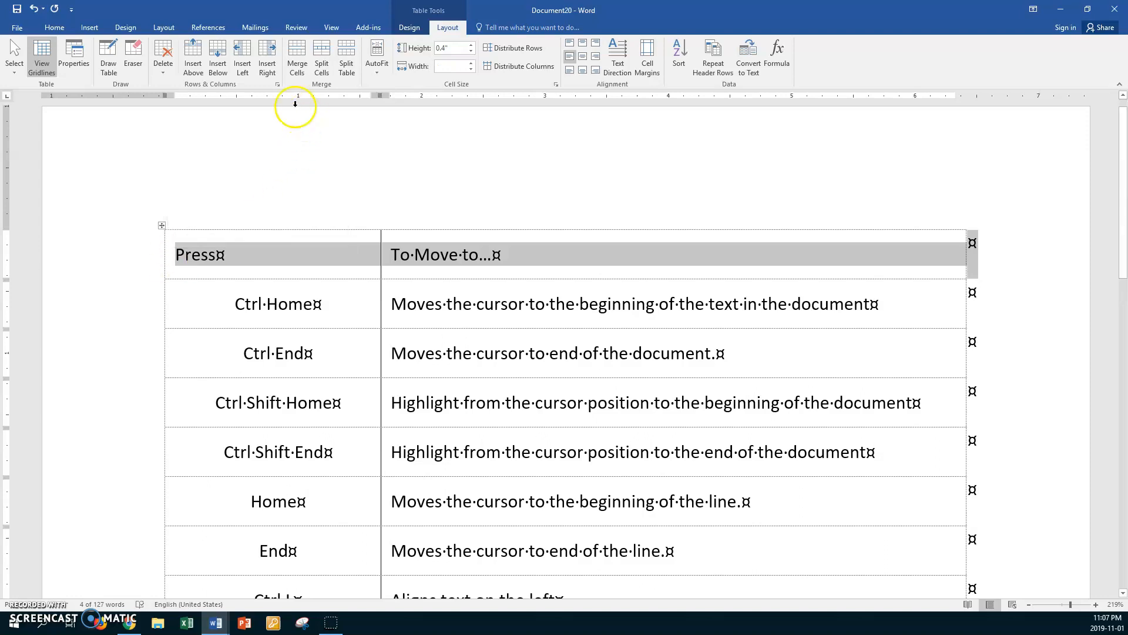
pyautogui.click(54, 27)
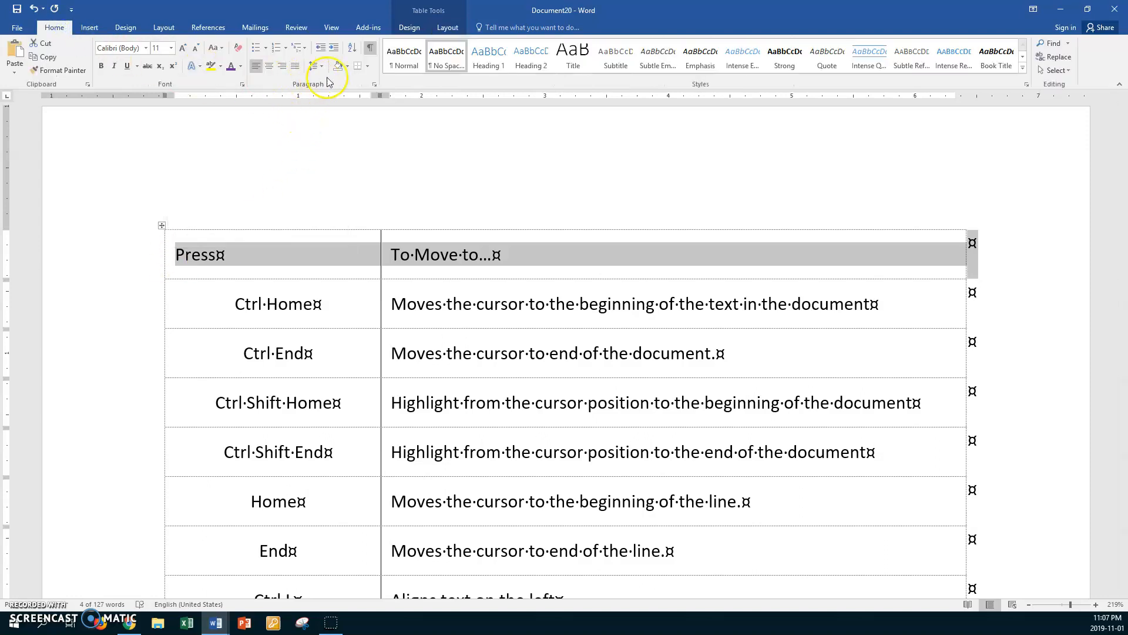
pyautogui.click(371, 69)
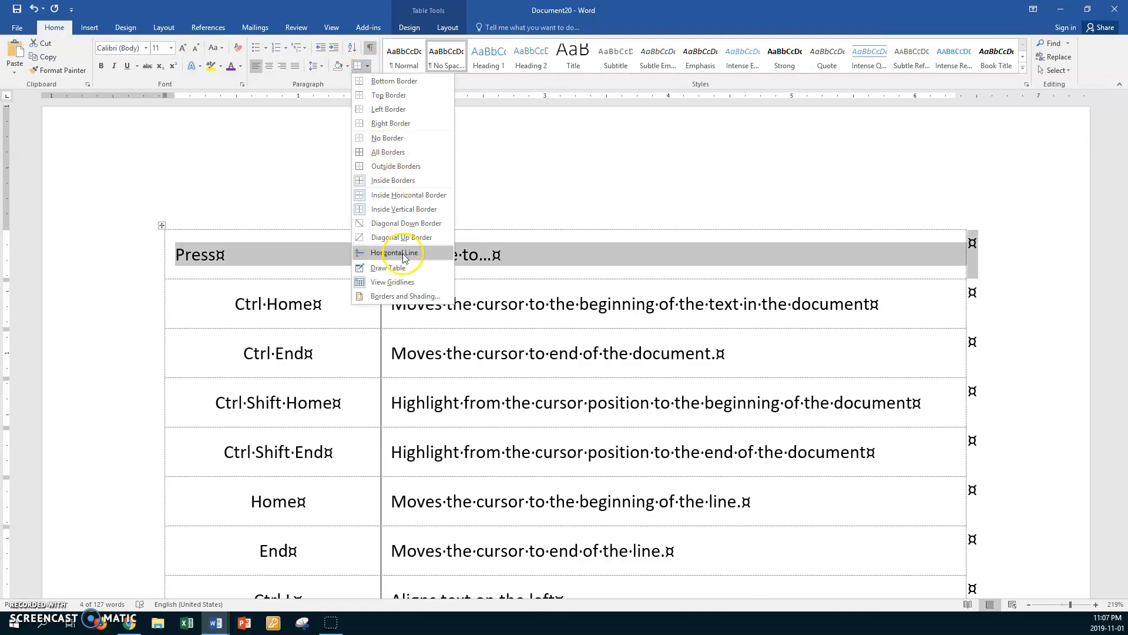
pyautogui.click(406, 293)
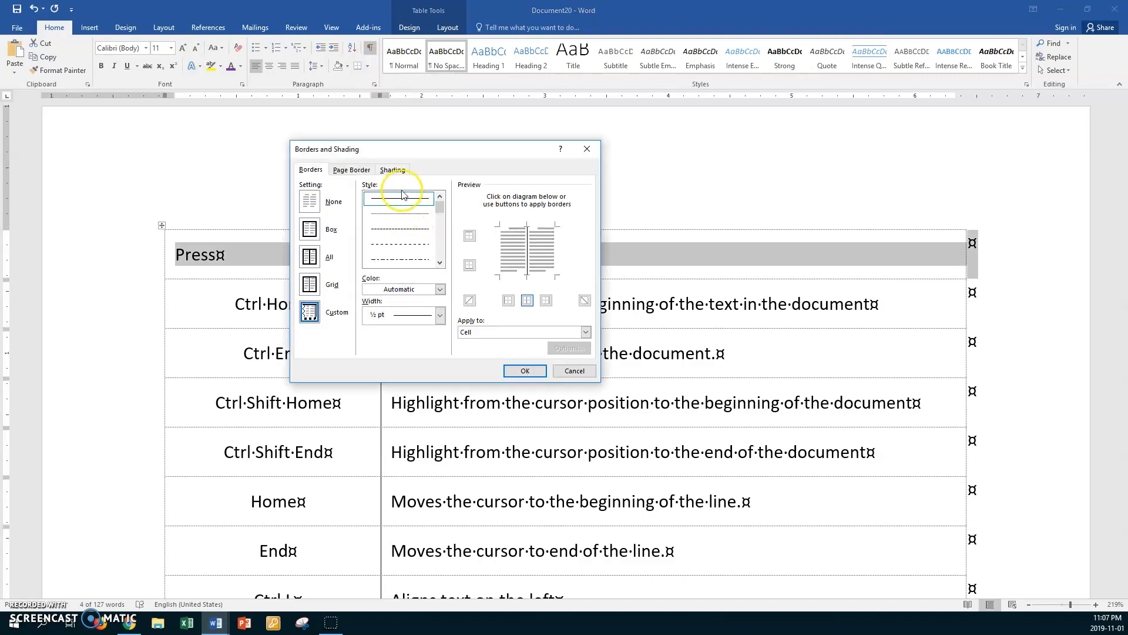
pyautogui.click(395, 169)
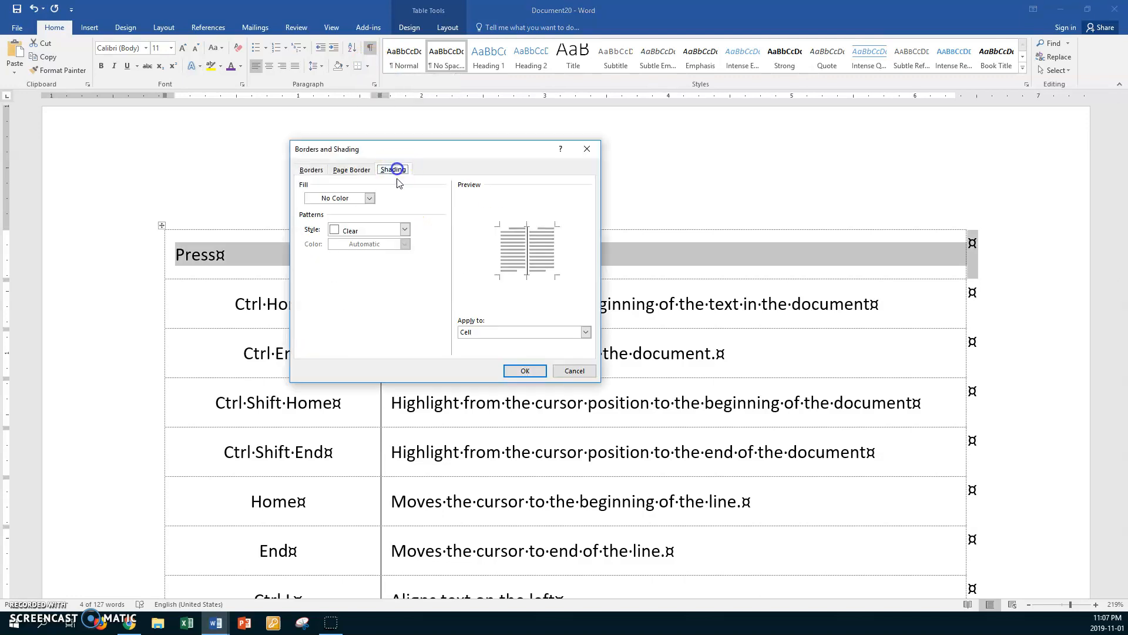
pyautogui.click(404, 229)
pyautogui.click(360, 298)
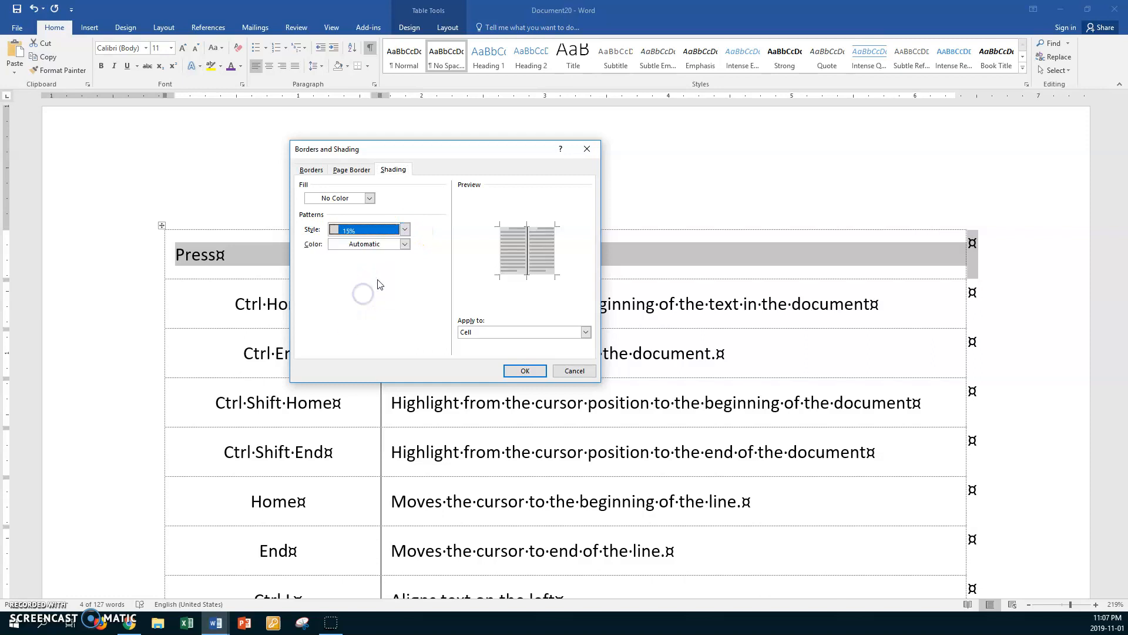
pyautogui.click(405, 244)
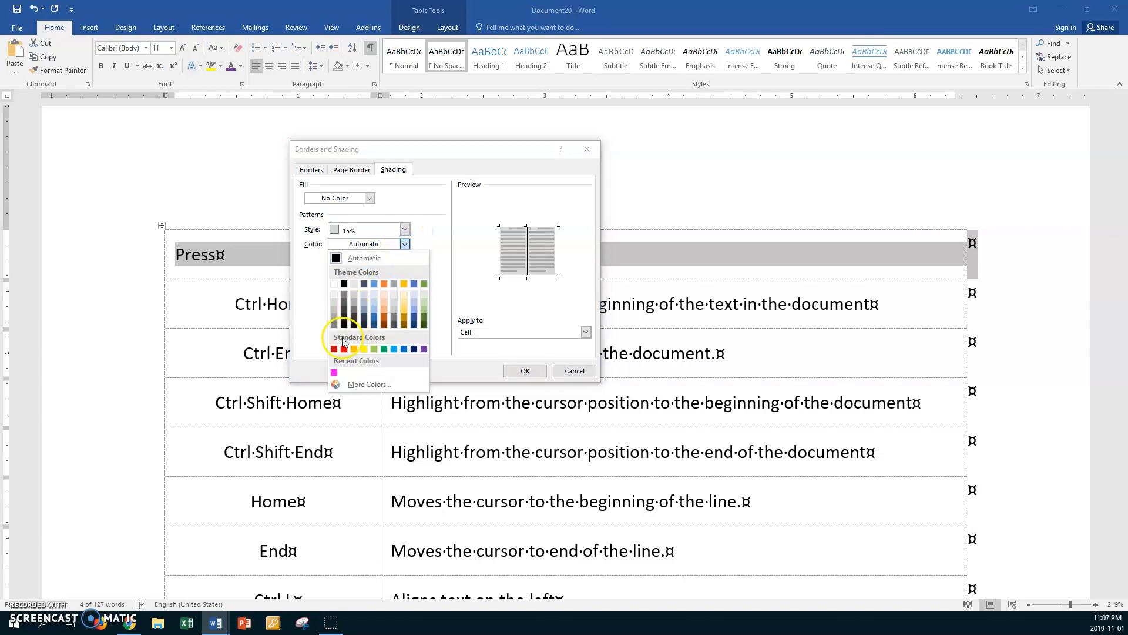
pyautogui.click(335, 372)
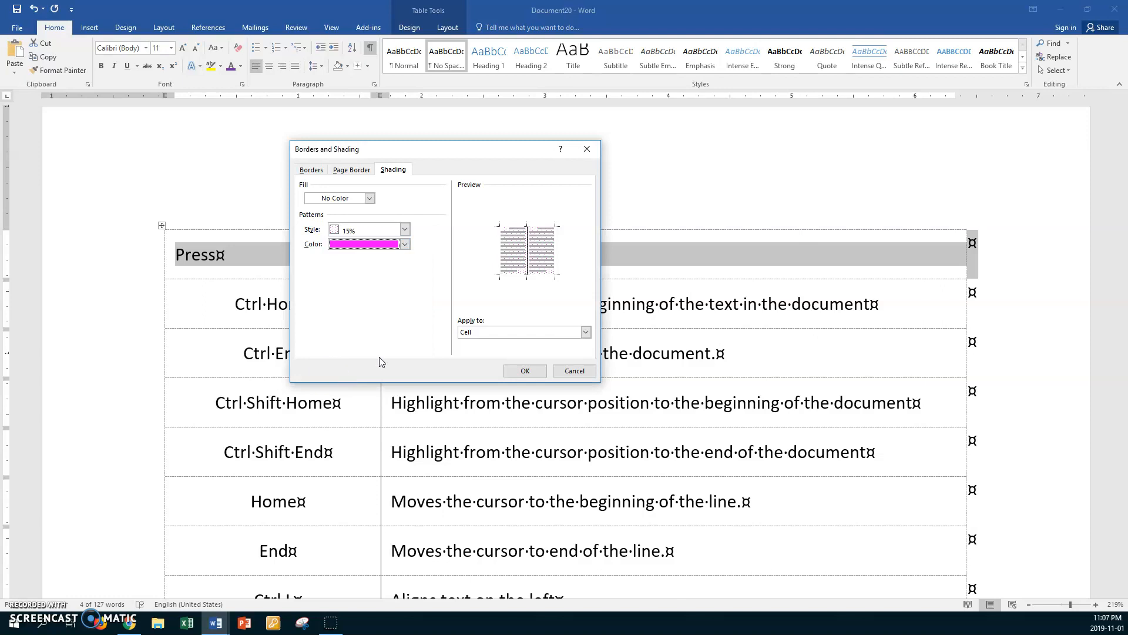
pyautogui.click(515, 370)
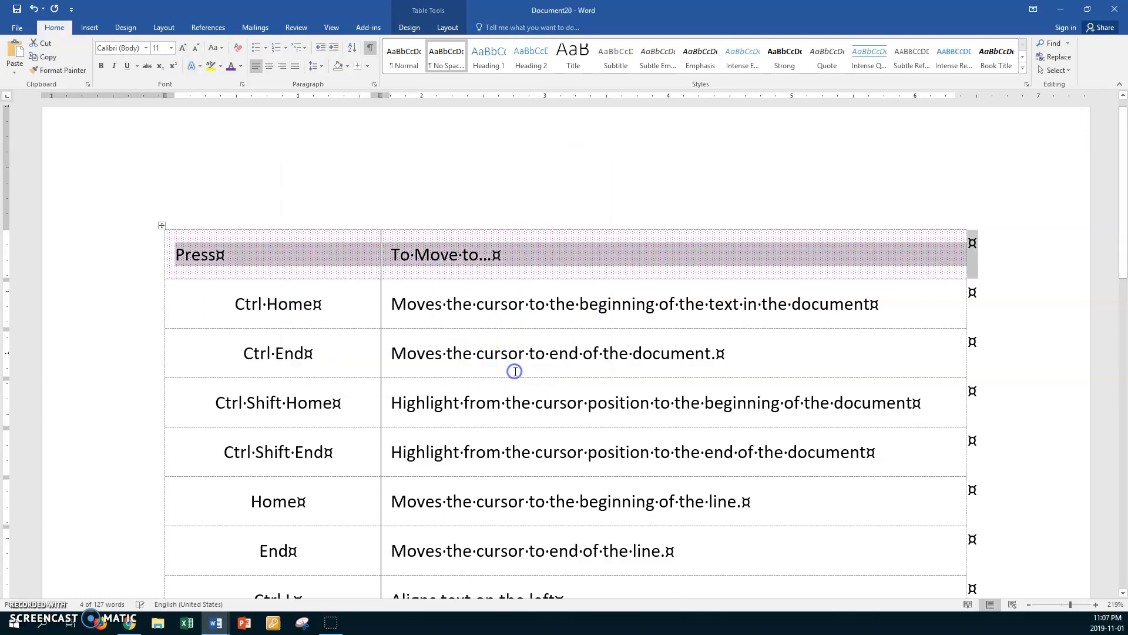
pyautogui.click(586, 262)
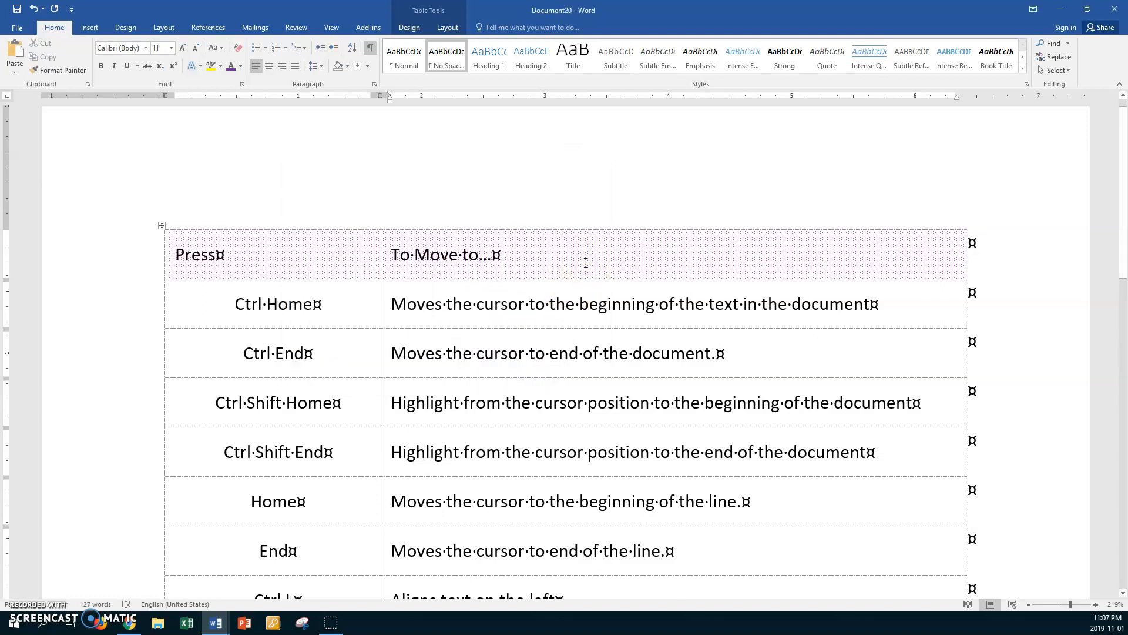
# Make the headings "Press" and "To Move to…" bold and enlarge them to 16 pt
pyautogui.moveTo(175, 255); pyautogui.dragTo(470, 260)
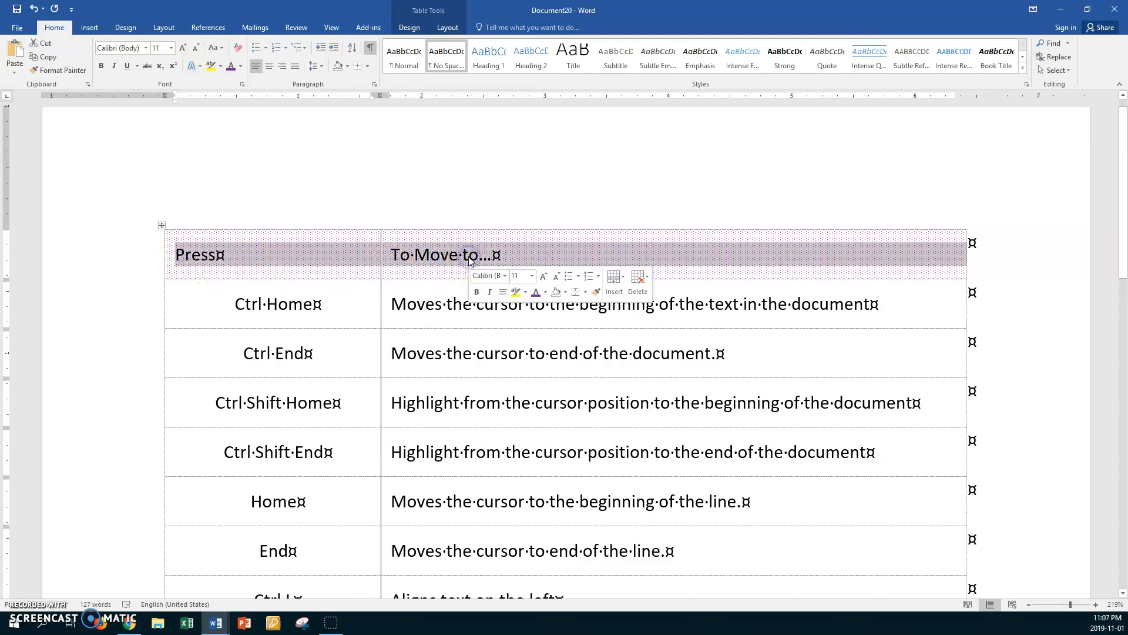
pyautogui.hotkey('ctrl', 'b')
pyautogui.hotkey('ctrl', 'shift', '.')
pyautogui.hotkey('ctrl', 'shift', '.')
pyautogui.hotkey('ctrl', 'shift', '.')
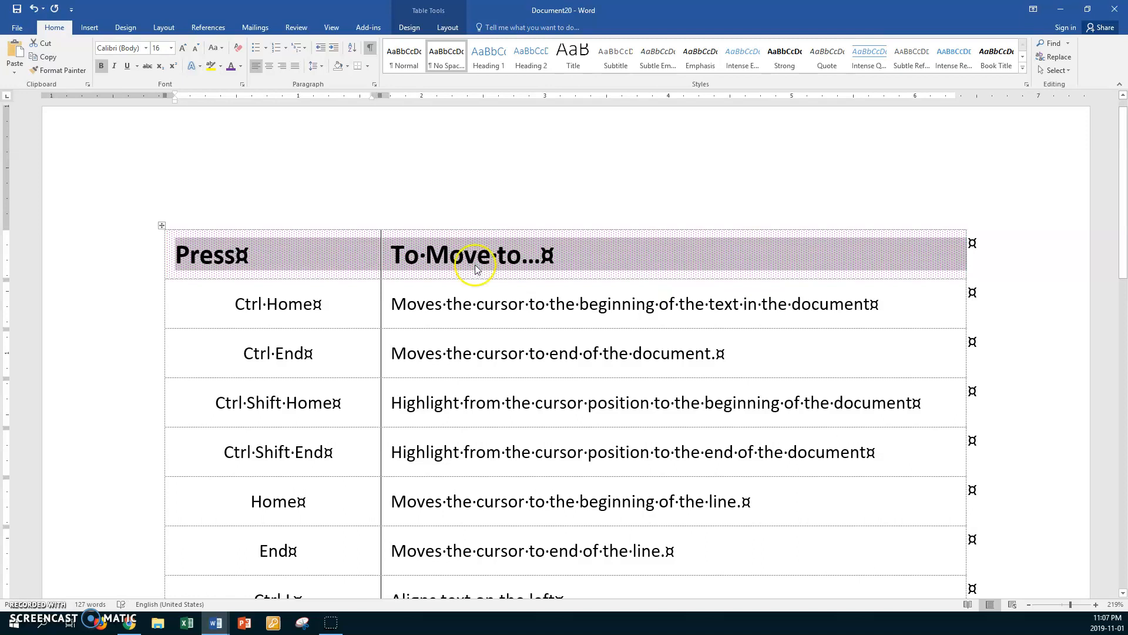
pyautogui.click(444, 305)
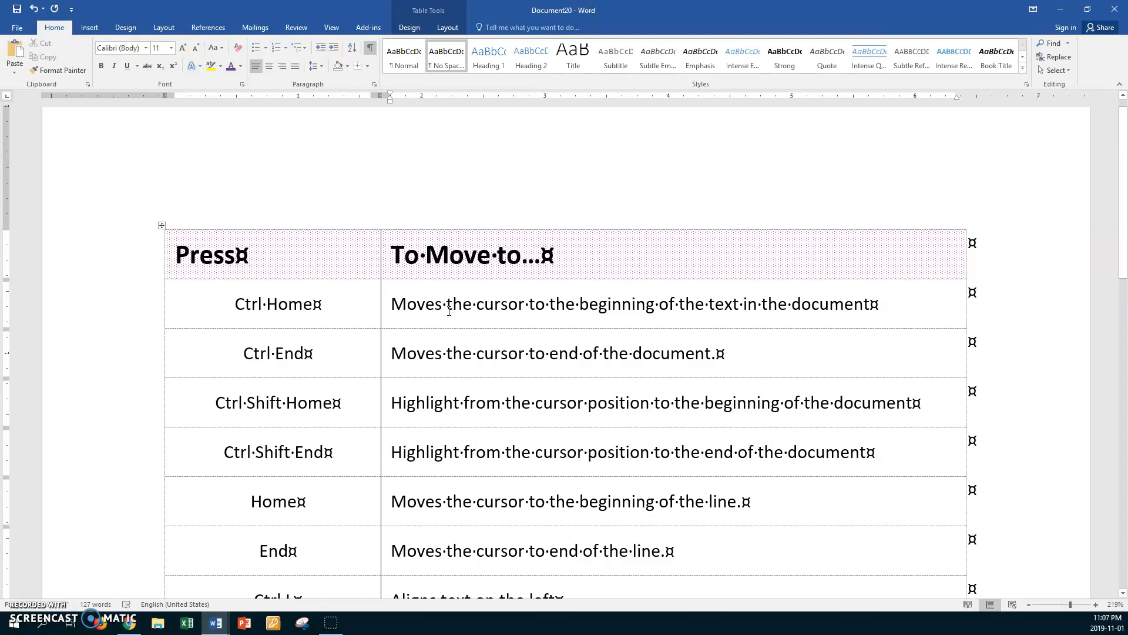
# Insert an empty paragraph above the table at the start of the document and place the cursor in it
pyautogui.hotkey('ctrl', 'Home')
pyautogui.press('Return')
pyautogui.click(181, 242)
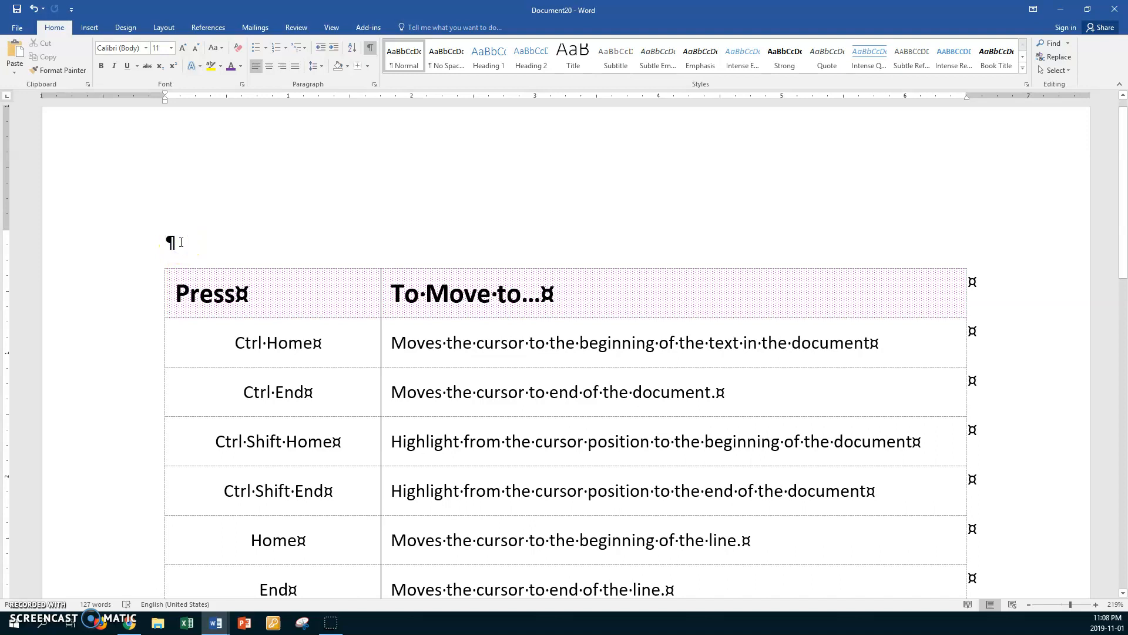
# Add the title "Microsoft Word Shortcuts" above the table and format it as 18 pt bold italic
pyautogui.write('Microsoft Word Shortcuts')
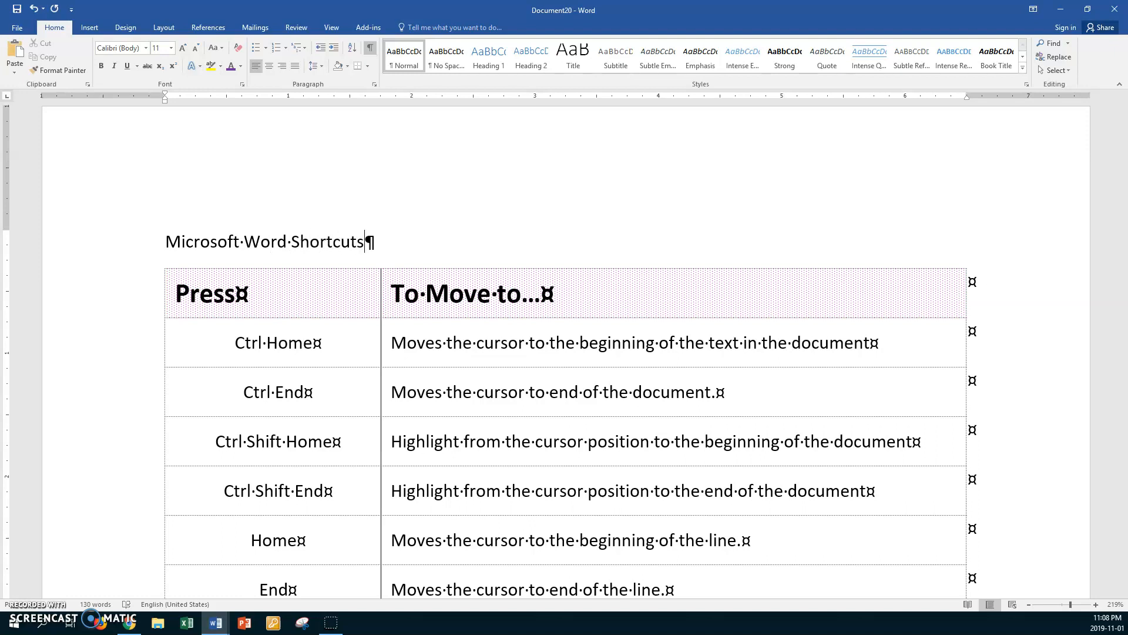
pyautogui.tripleClick(181, 245)
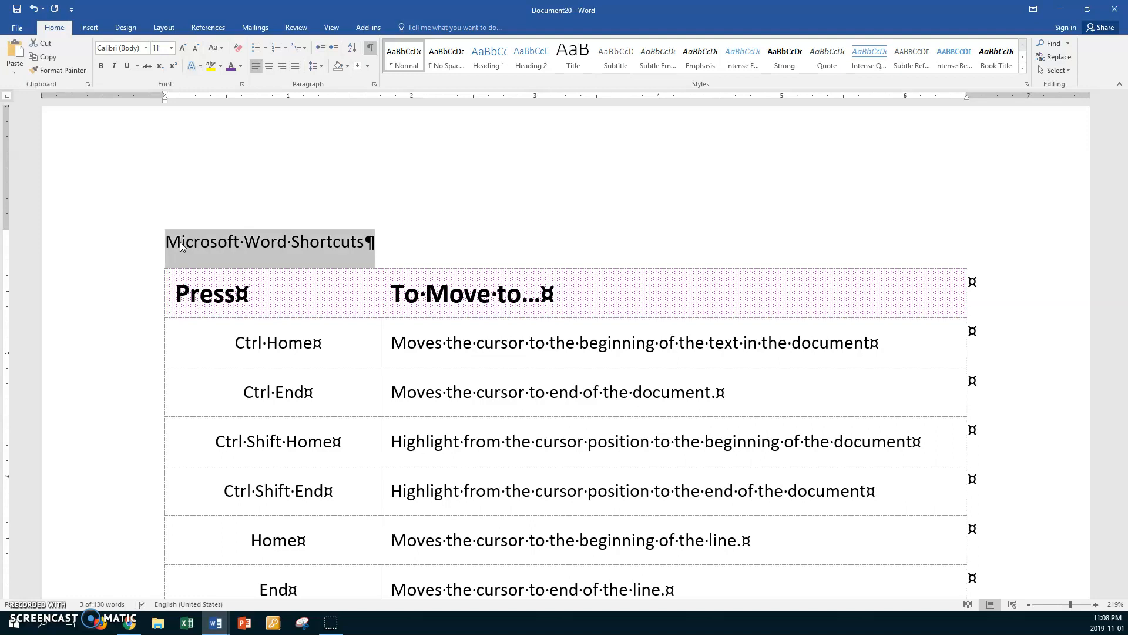
pyautogui.hotkey('ctrl', 'shift', '.')
pyautogui.hotkey('ctrl', 'shift', '.')
pyautogui.hotkey('ctrl', 'shift', '.')
pyautogui.hotkey('ctrl', 'shift', '.')
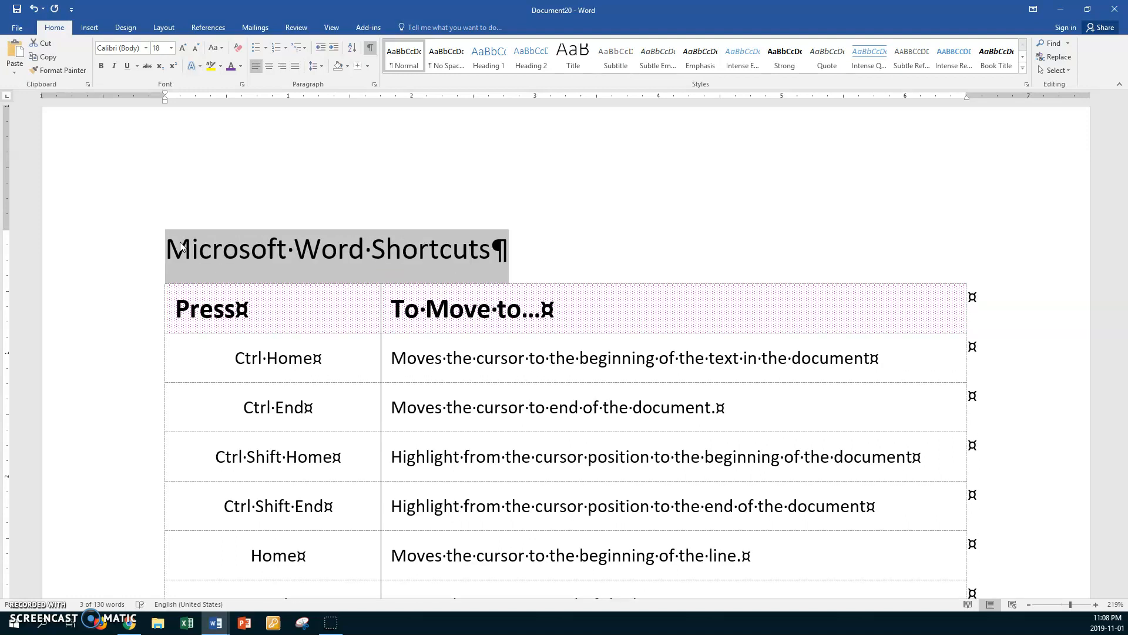
pyautogui.hotkey('ctrl', 'b')
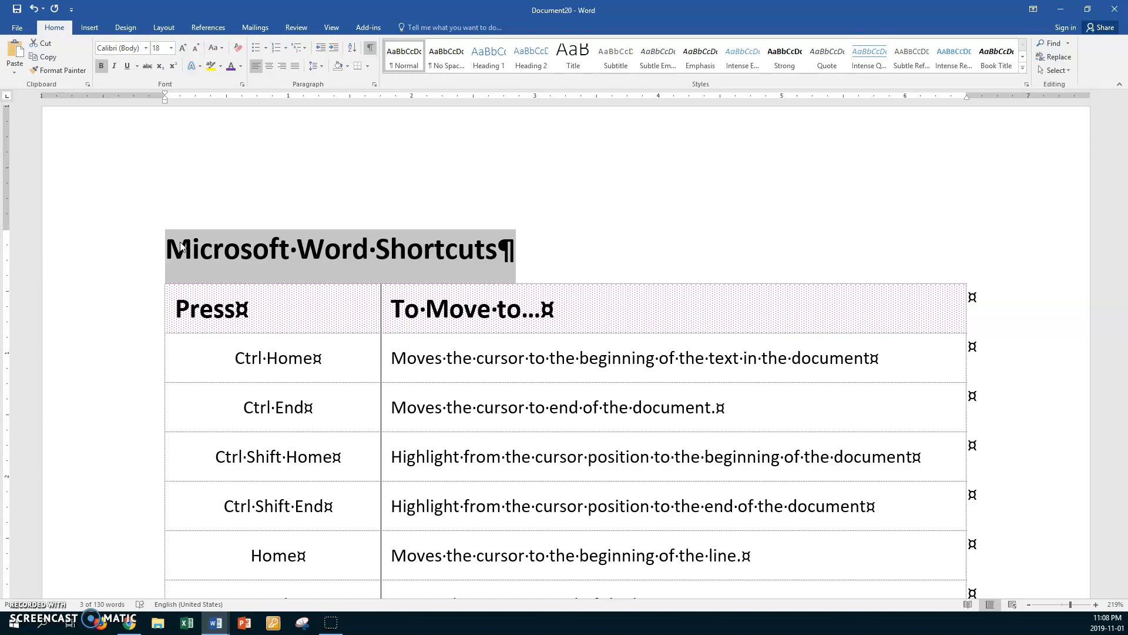
pyautogui.hotkey('ctrl', 'i')
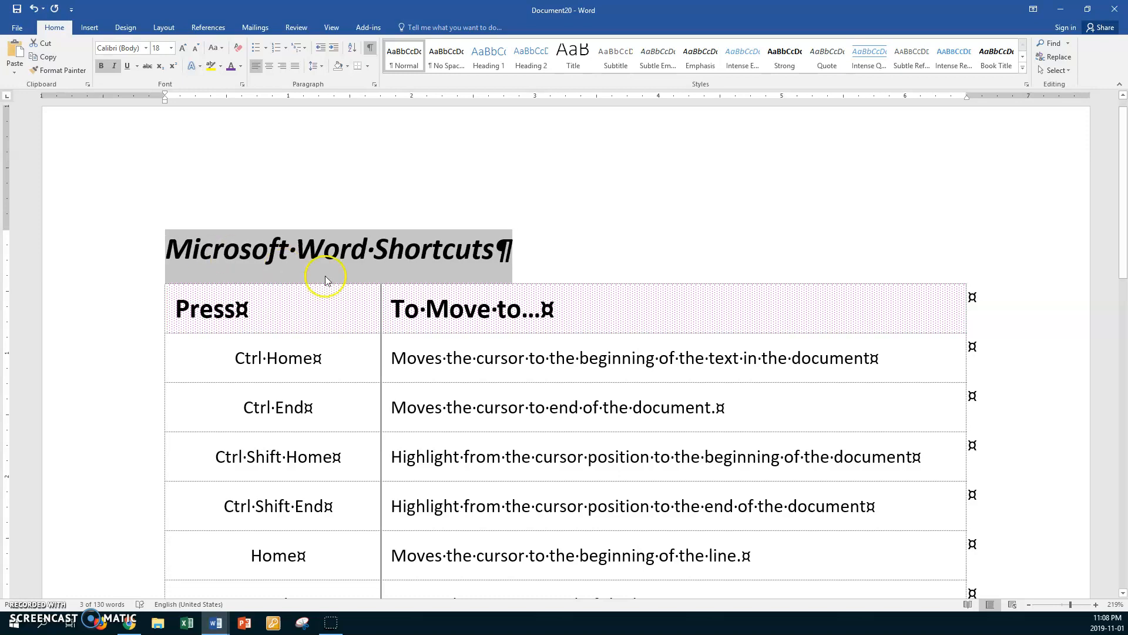
pyautogui.click(536, 241)
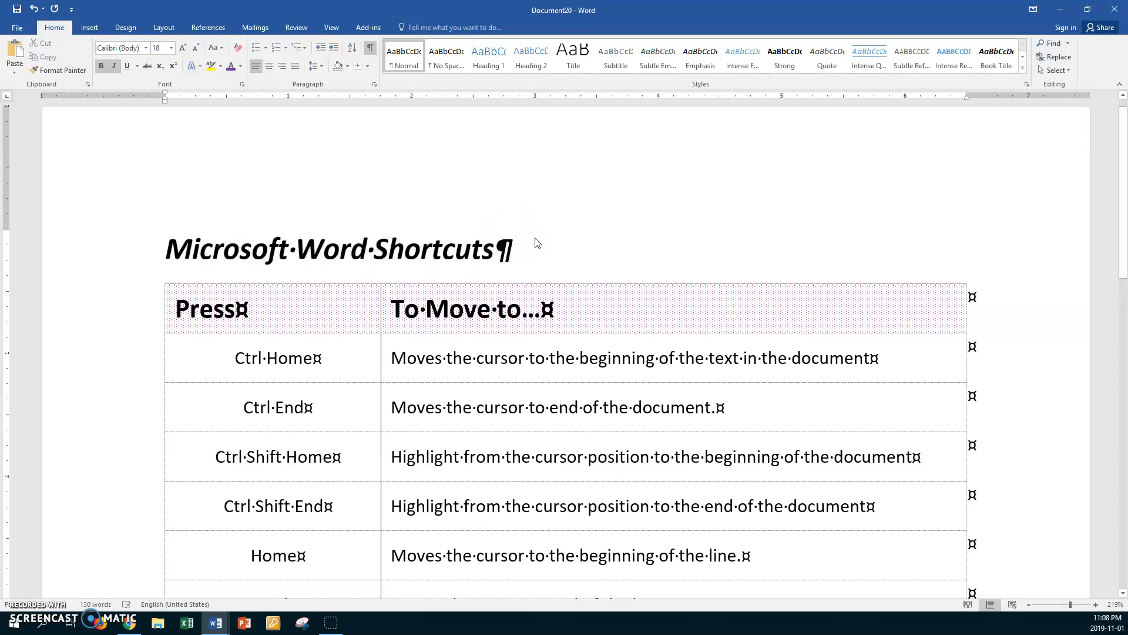
pyautogui.hotkey('ctrl', 'End')
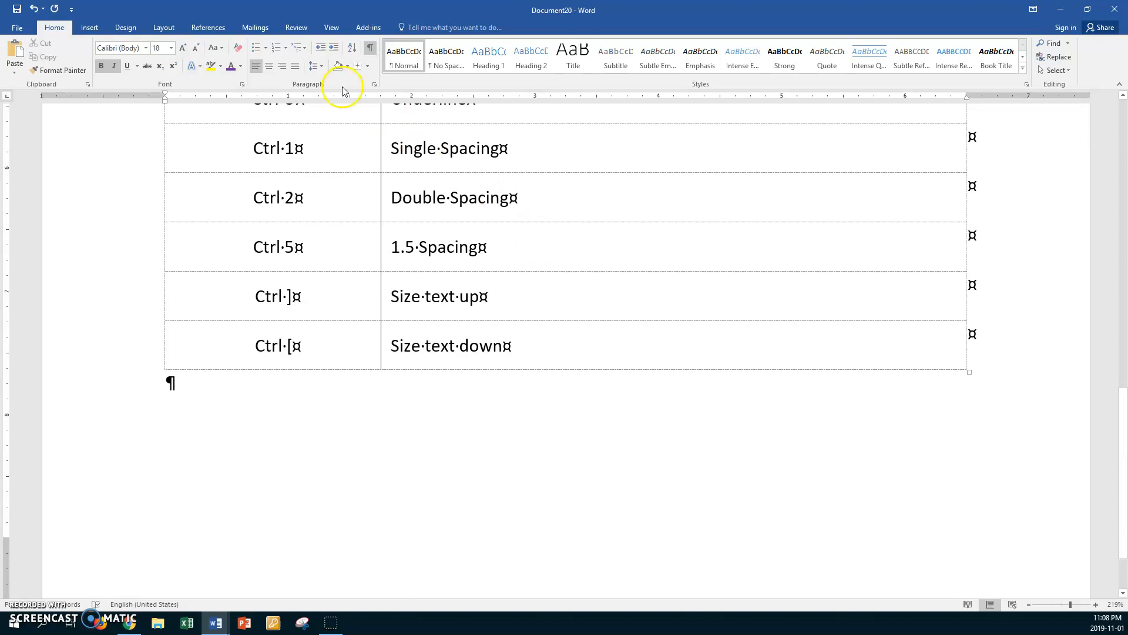
pyautogui.click(21, 29)
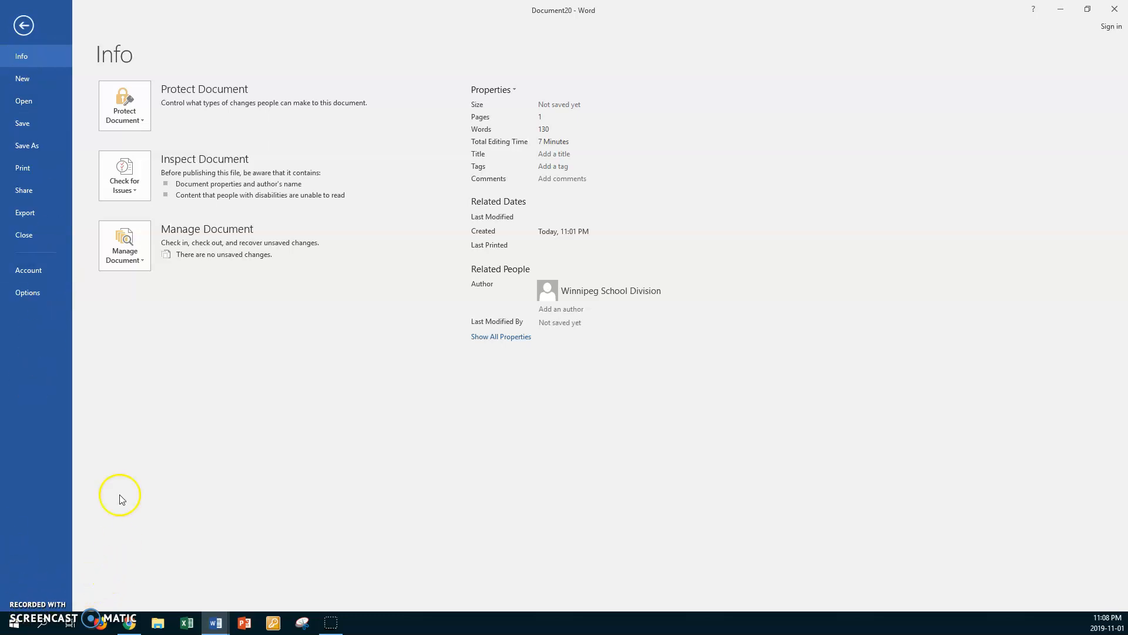
pyautogui.click(24, 27)
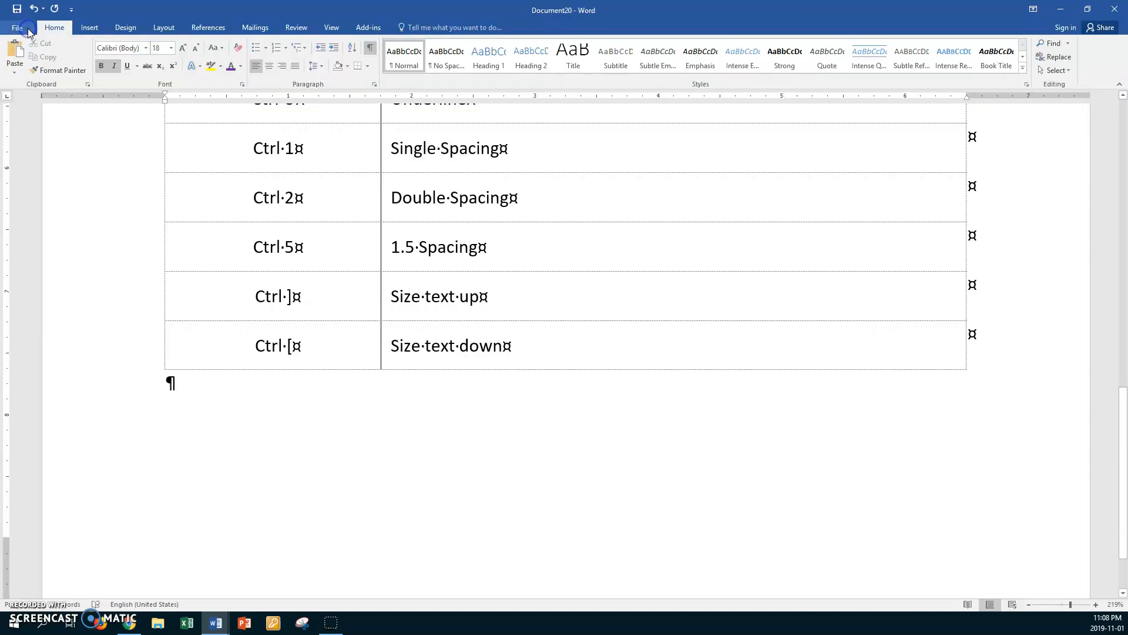
# Delete the title above the table together with its paragraph
pyautogui.scroll(10, 414, 450)
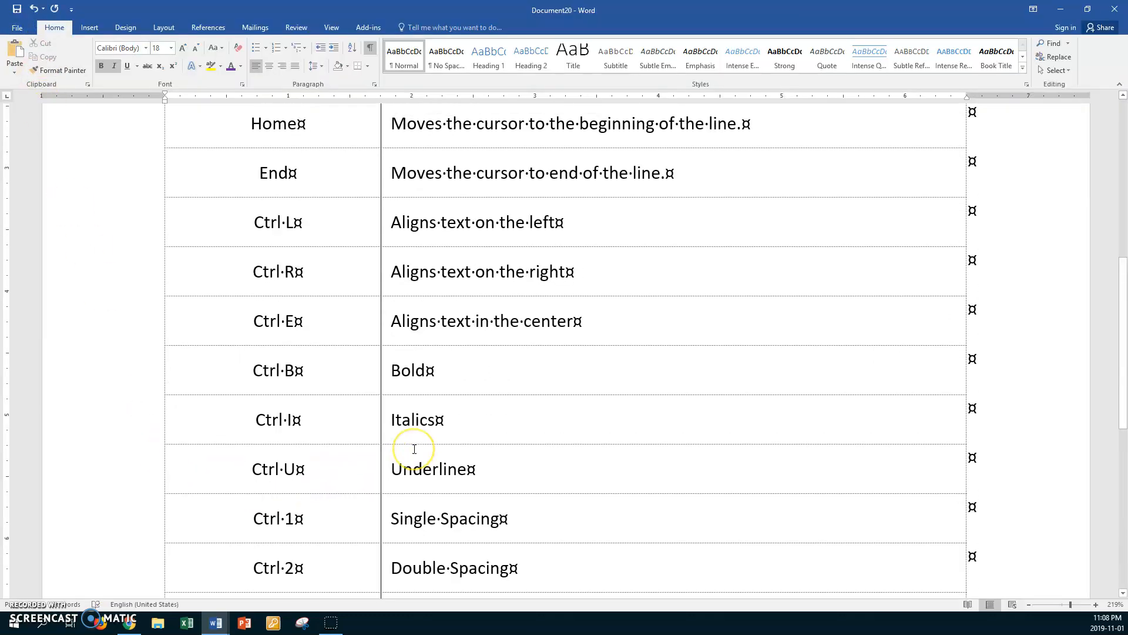
pyautogui.click(118, 250)
pyautogui.press('Delete')
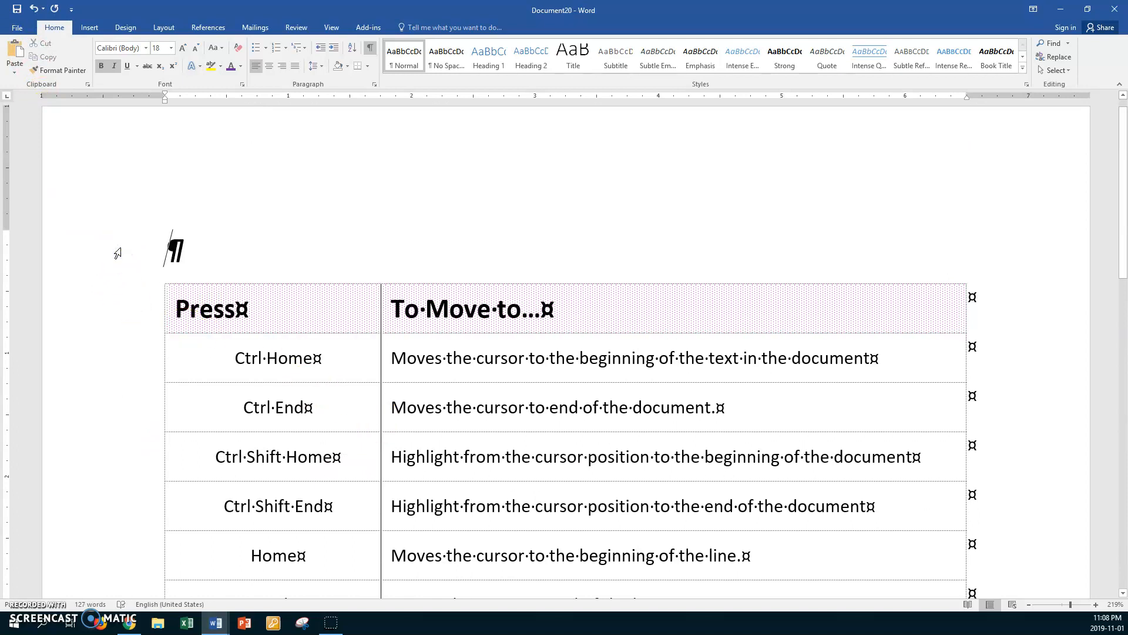
pyautogui.press('Delete')
# Reduce the table's heading row text to 10 pt and remove its bold formatting
pyautogui.click(117, 253)
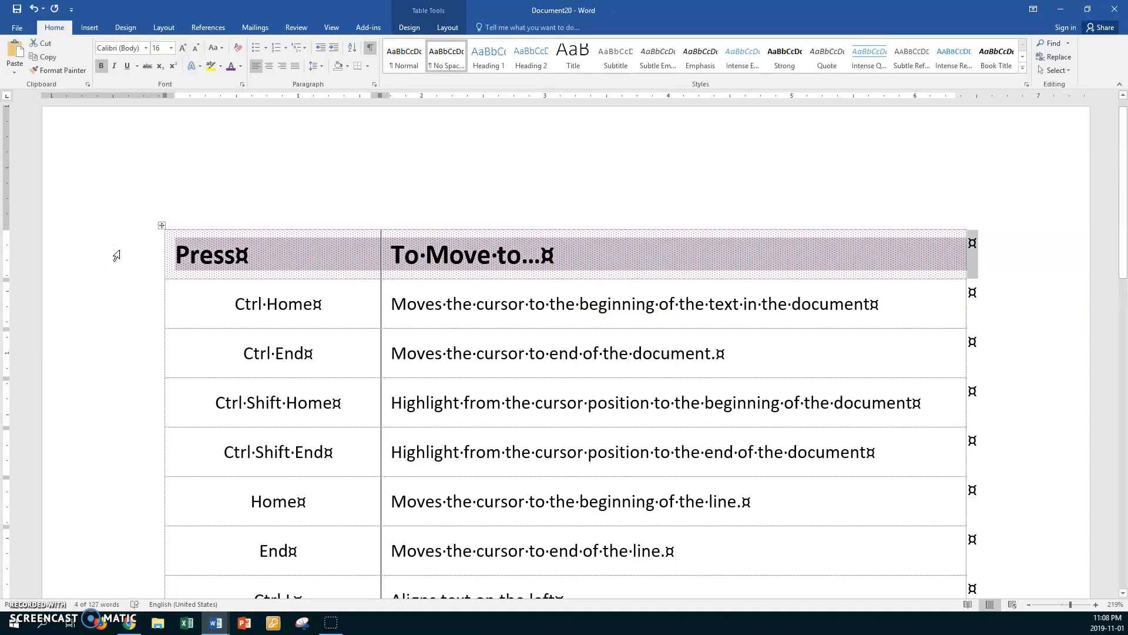
pyautogui.hotkey('ctrl', 'shift', ',')
pyautogui.hotkey('ctrl', 'shift', ',')
pyautogui.hotkey('ctrl', 'shift', ',')
pyautogui.hotkey('ctrl', 'shift', ',')
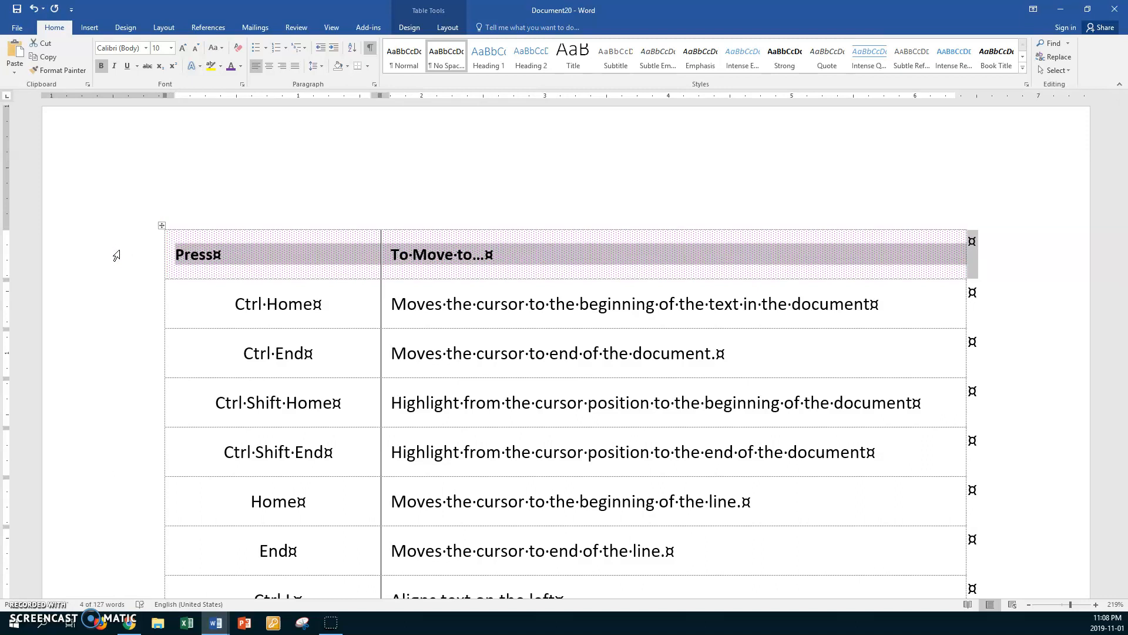
pyautogui.hotkey('ctrl', 'b')
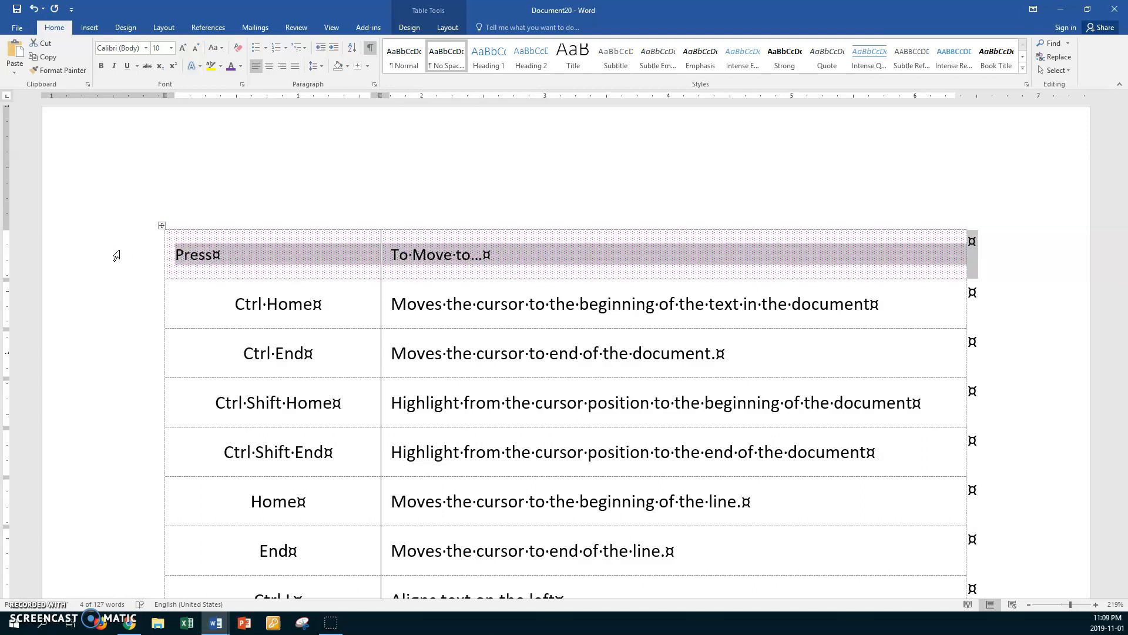
pyautogui.click(245, 247)
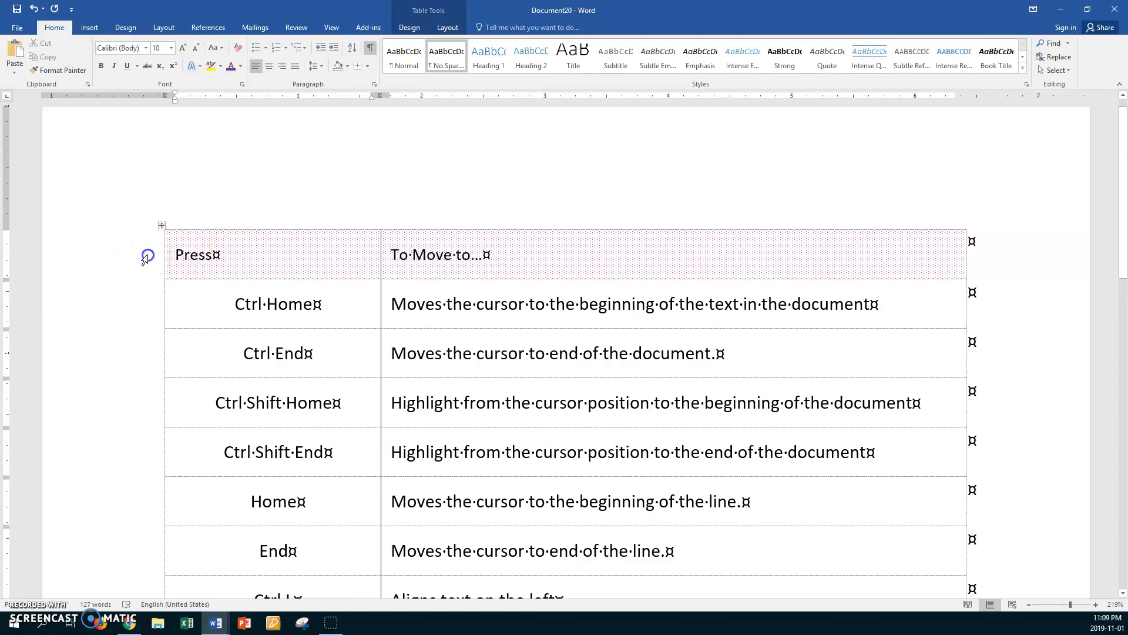
# Remove the heading row's shading by setting its pattern style to Clear
pyautogui.click(147, 256)
pyautogui.click(371, 66)
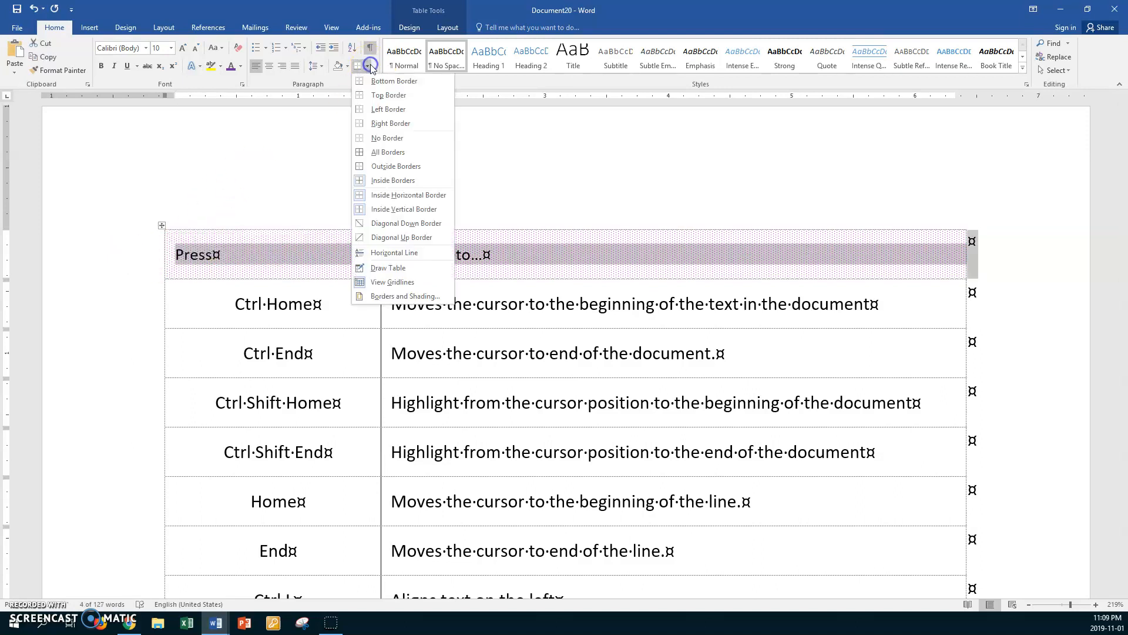
pyautogui.click(396, 296)
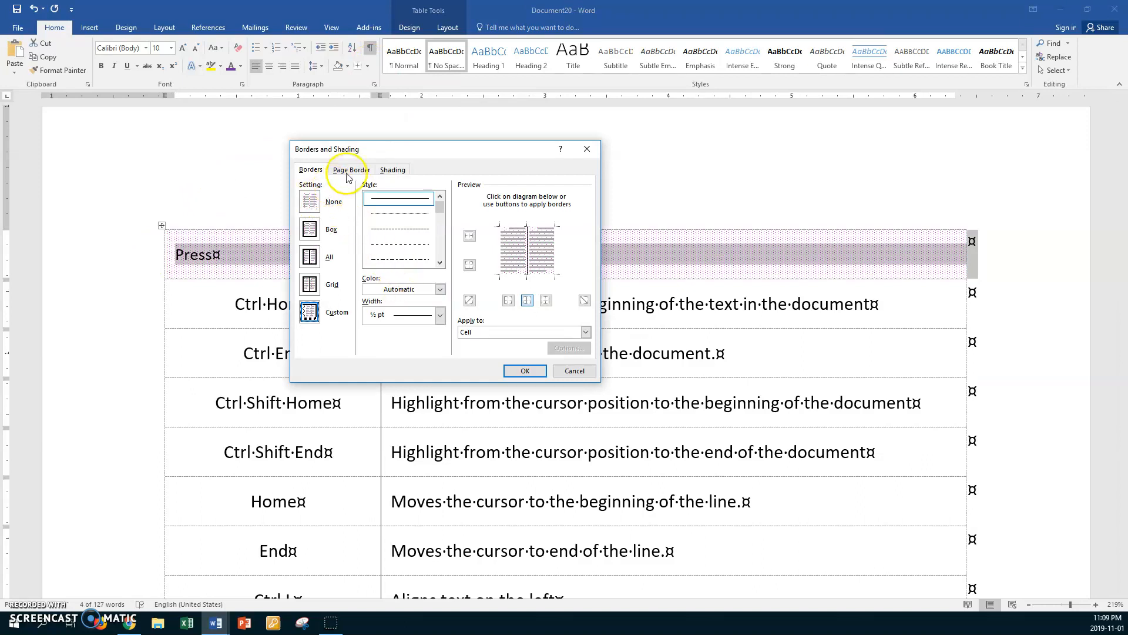
pyautogui.click(390, 169)
pyautogui.click(404, 230)
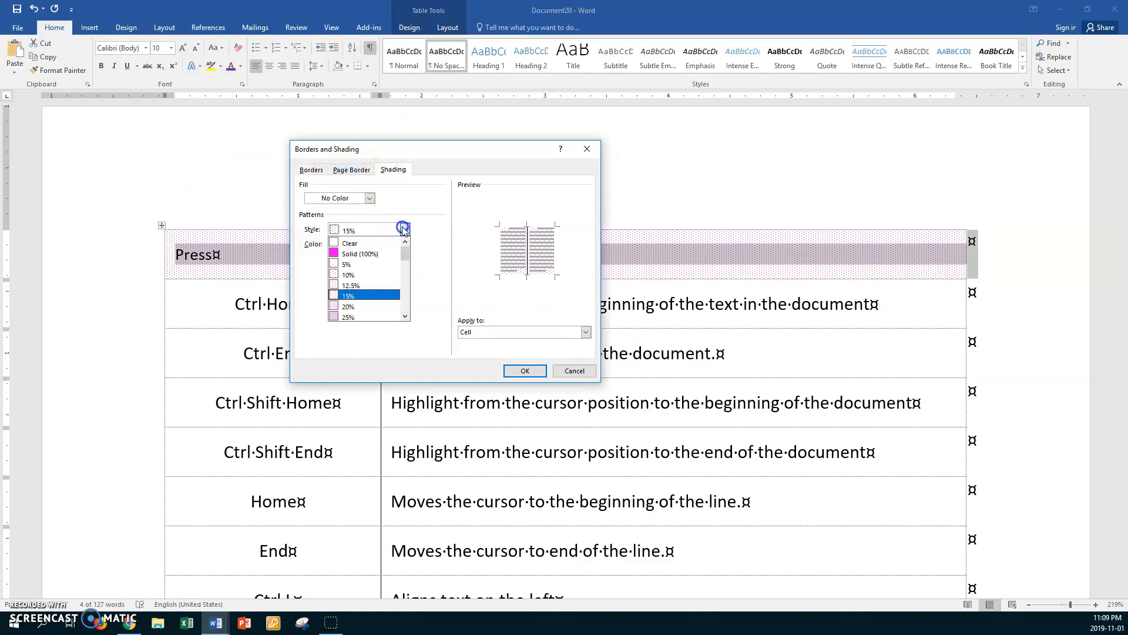
pyautogui.click(373, 246)
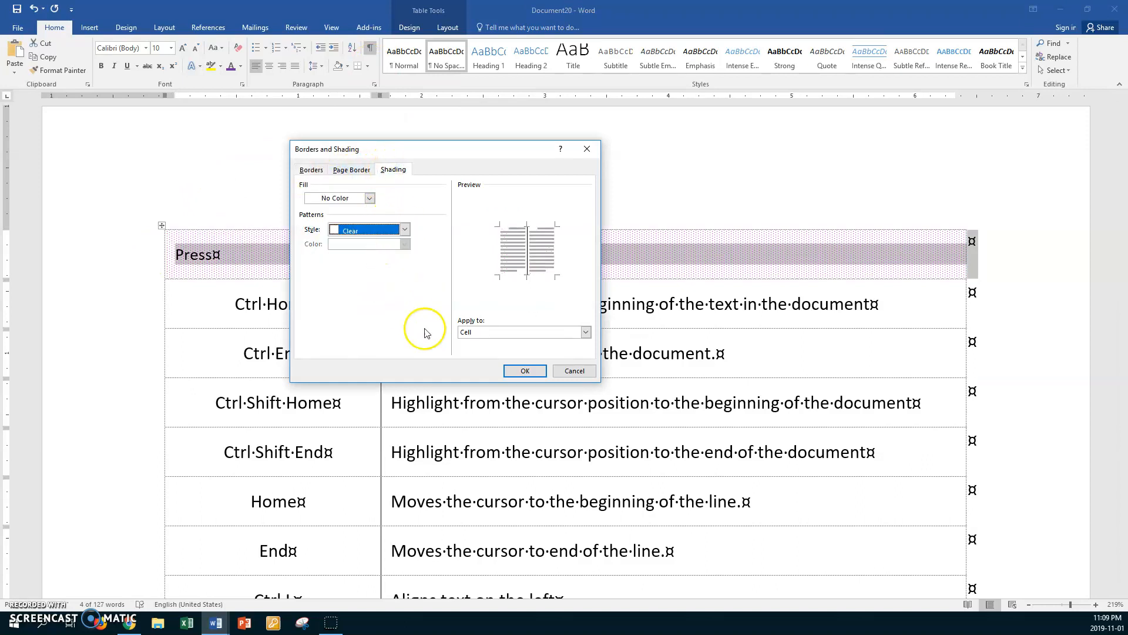
pyautogui.click(514, 370)
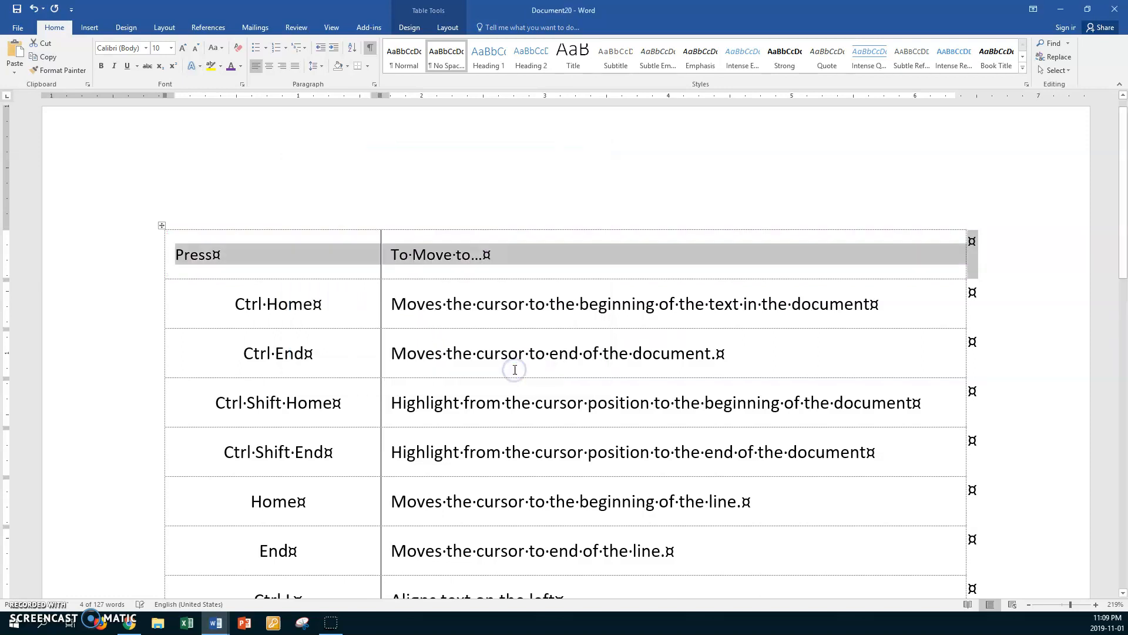
pyautogui.click(332, 249)
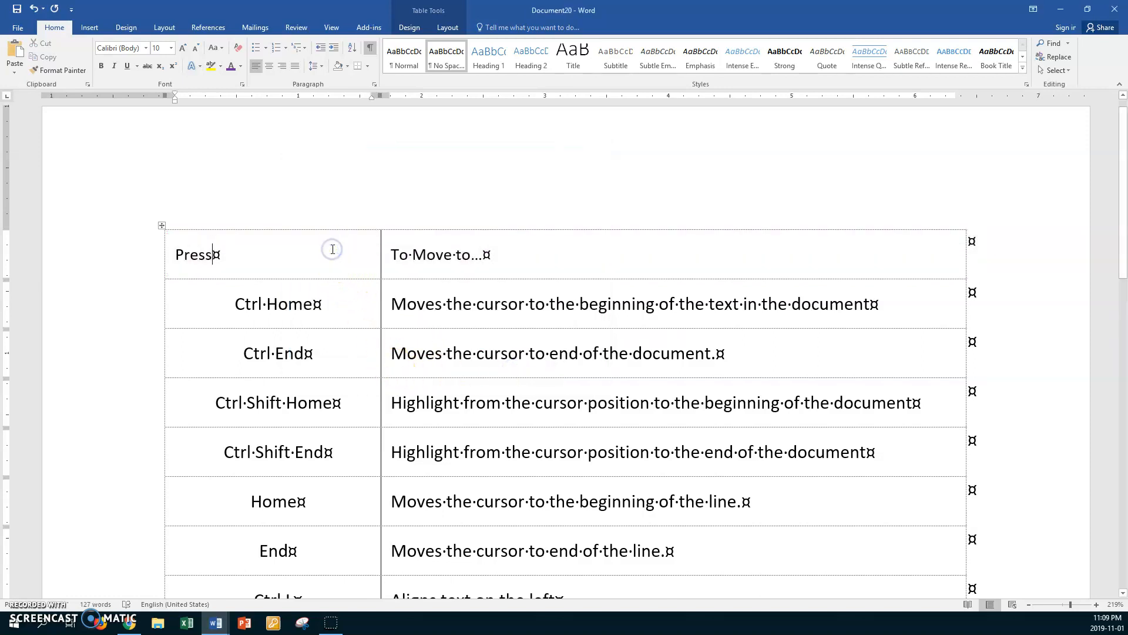
# Left-align the first-column shortcut entries below the heading row, and center them again
pyautogui.click(25, 614)
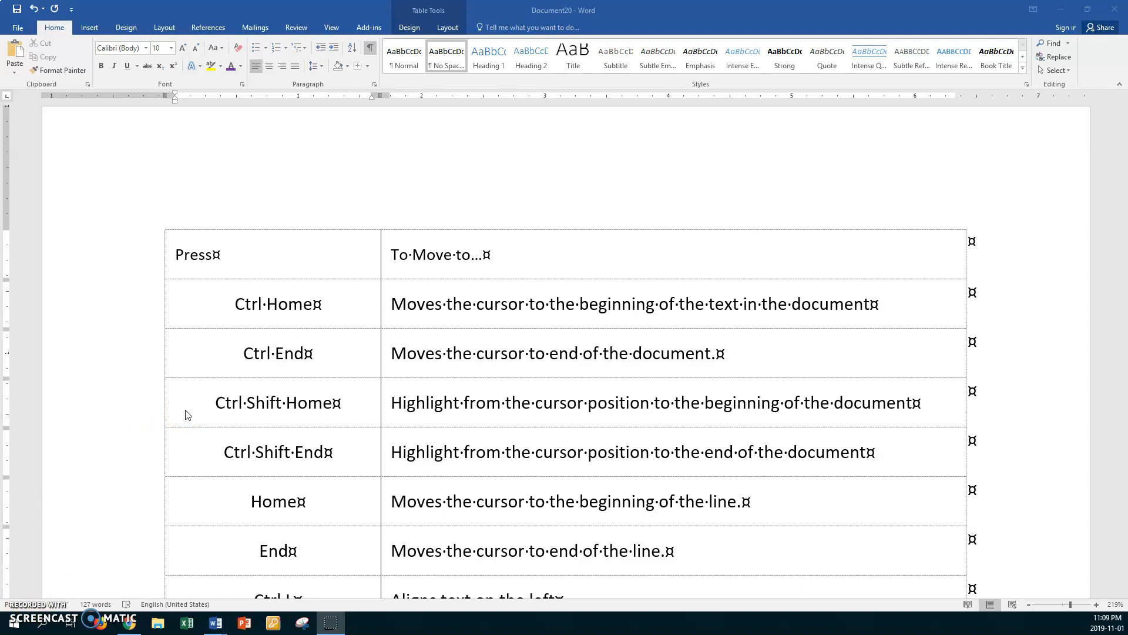
pyautogui.click(270, 257)
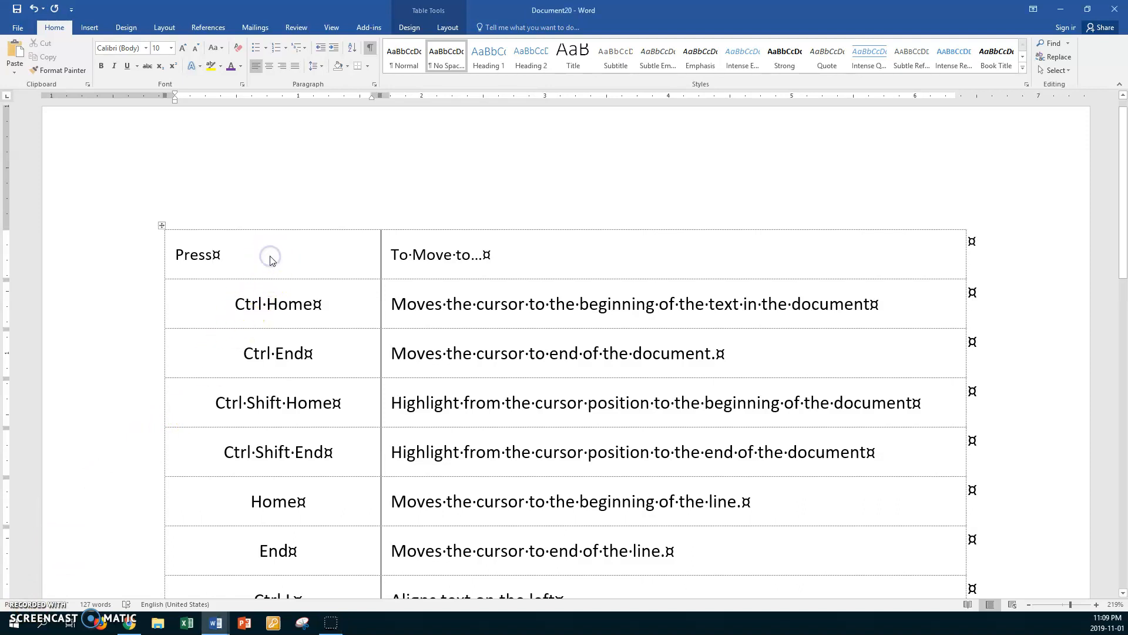
pyautogui.moveTo(202, 298); pyautogui.dragTo(335, 584)
pyautogui.click(278, 290)
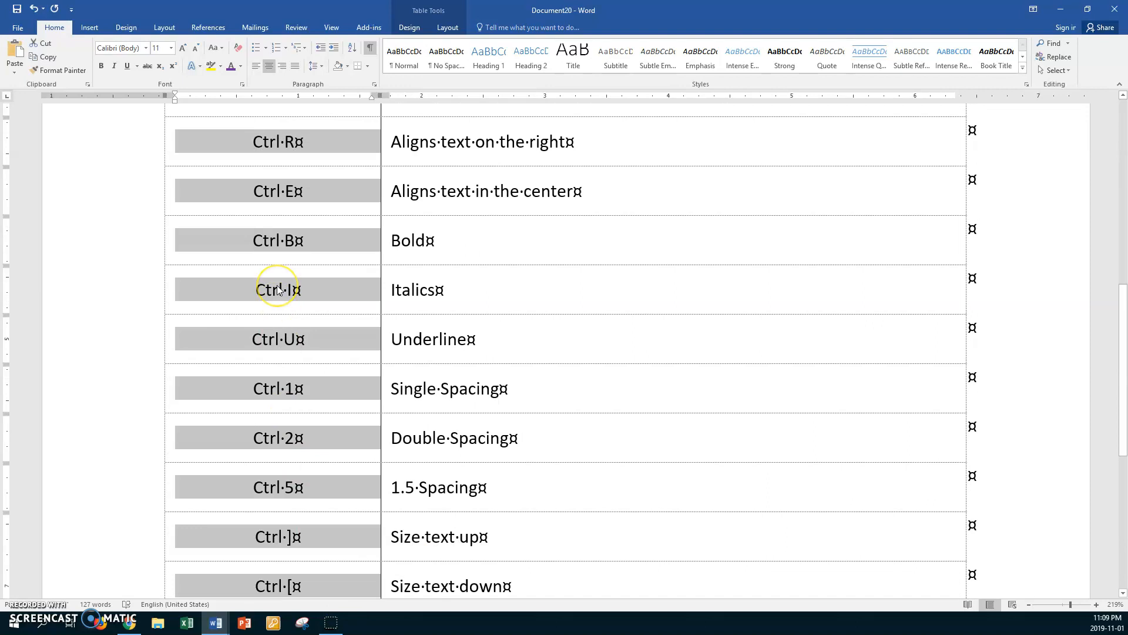
pyautogui.hotkey('ctrl', 'l')
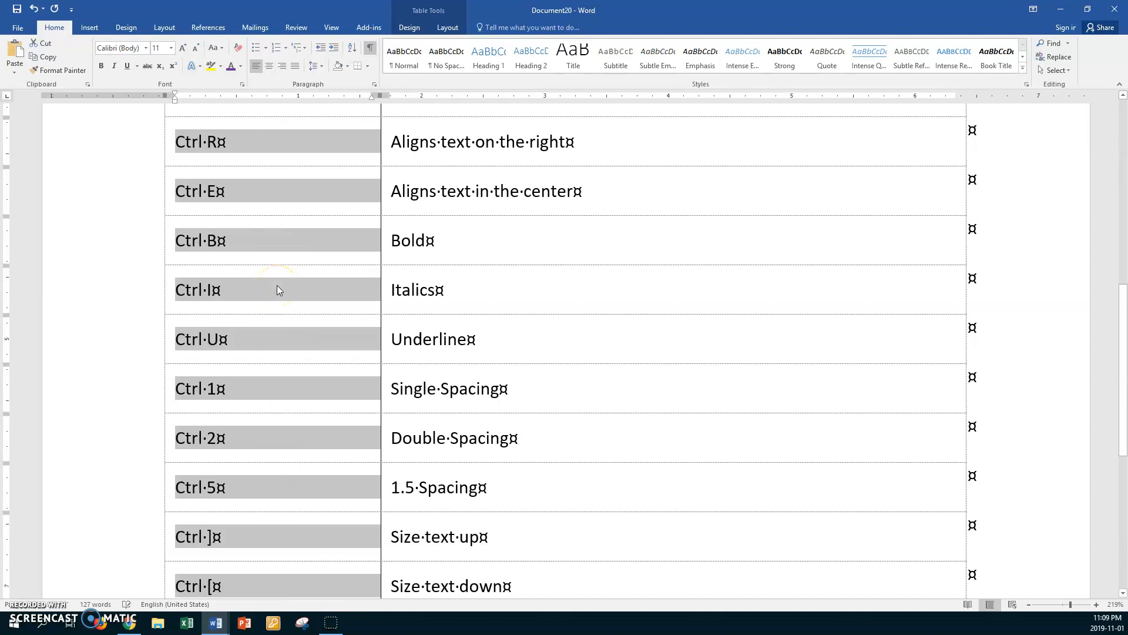
pyautogui.hotkey('ctrl', 'e')
# Make the heading row texts "Press" and "To Move to…" bold and set them to 16 pt
pyautogui.scroll(3, 458, 266)
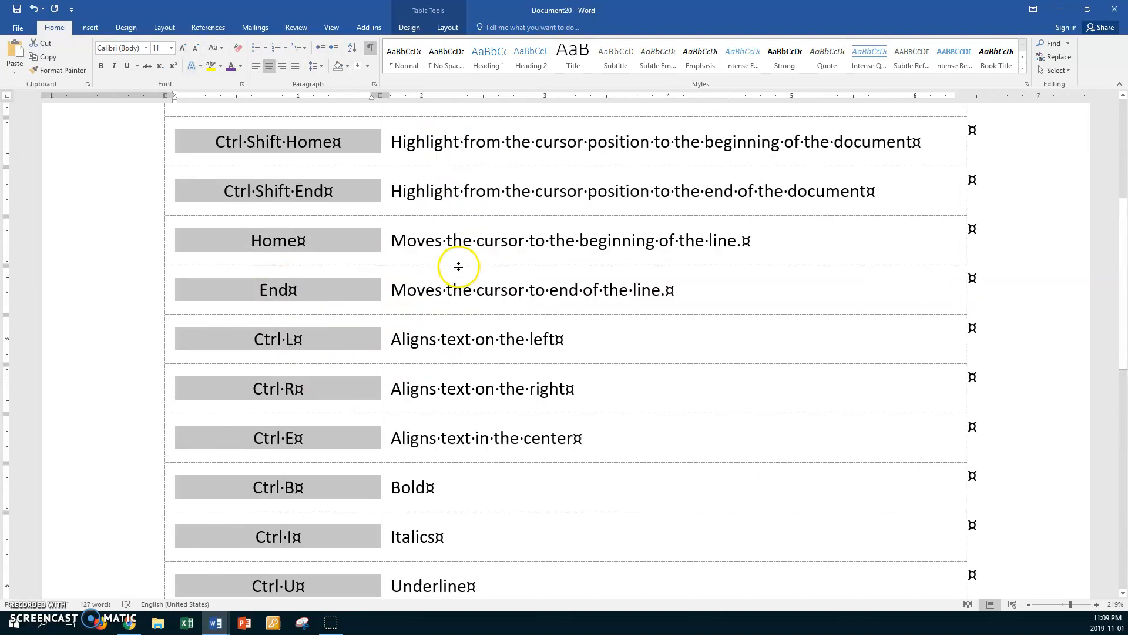
pyautogui.scroll(5, 459, 266)
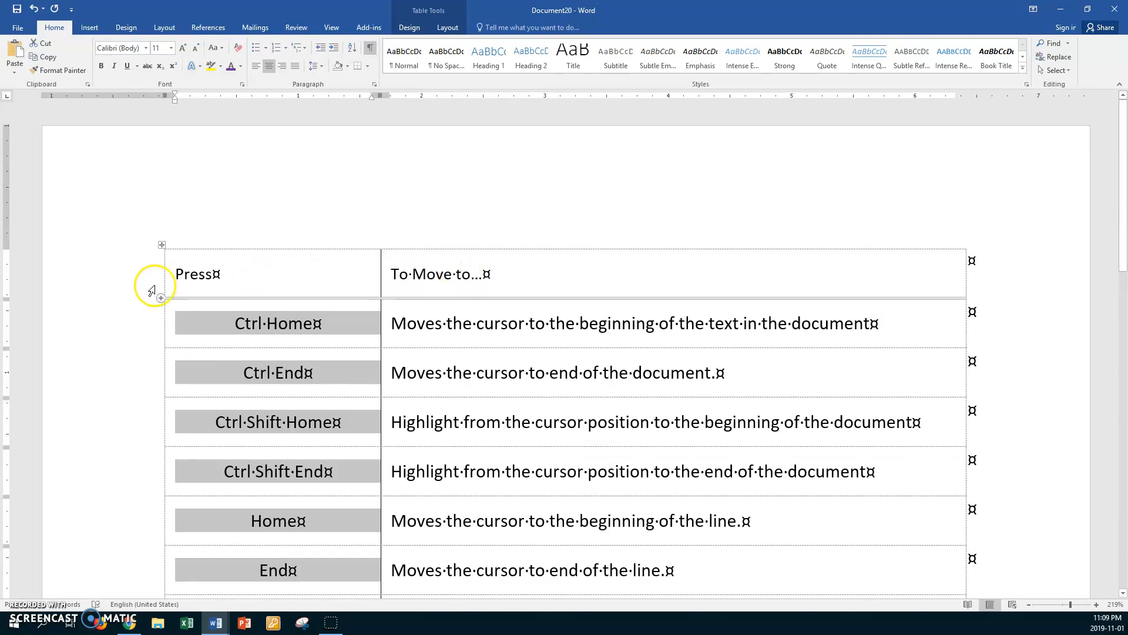
pyautogui.click(144, 276)
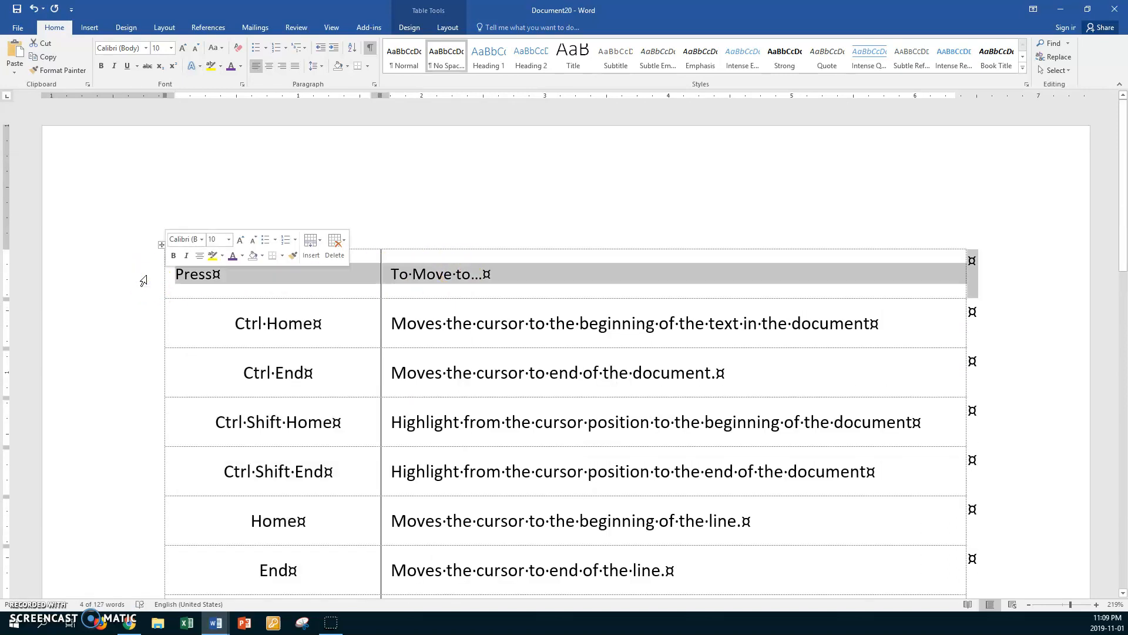
pyautogui.hotkey('ctrl', 'b')
pyautogui.hotkey('ctrl', 'shift', '.')
pyautogui.hotkey('ctrl', 'shift', '.')
pyautogui.hotkey('ctrl', 'shift', '.')
pyautogui.hotkey('ctrl', 'shift', '.')
pyautogui.hotkey('ctrl', 'shift', '.')
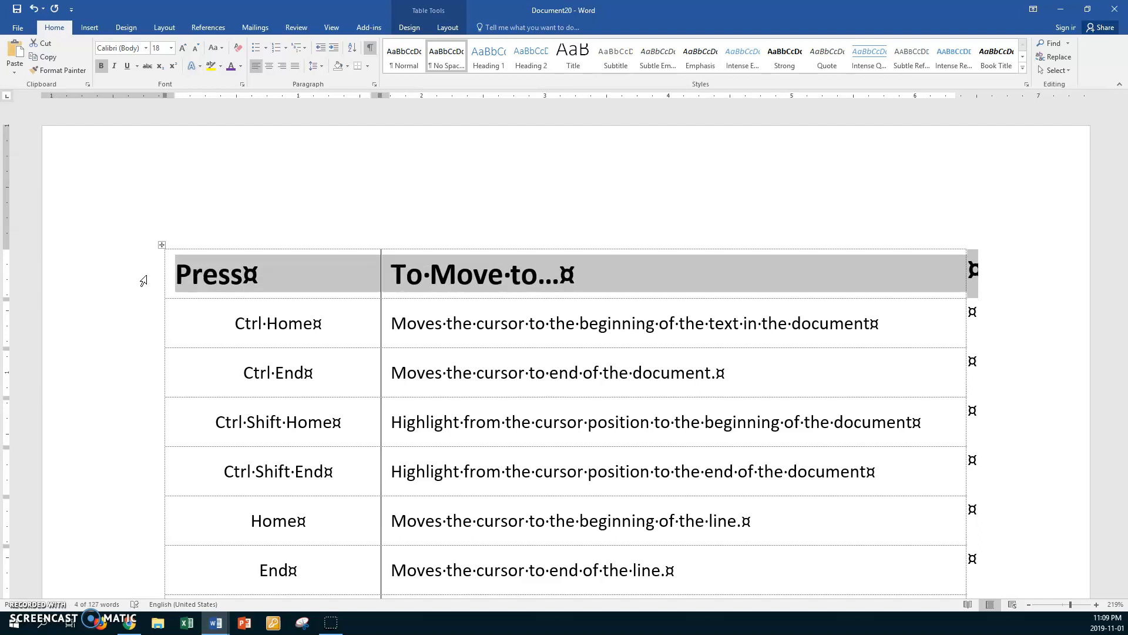
pyautogui.hotkey('ctrl', 'shift', ',')
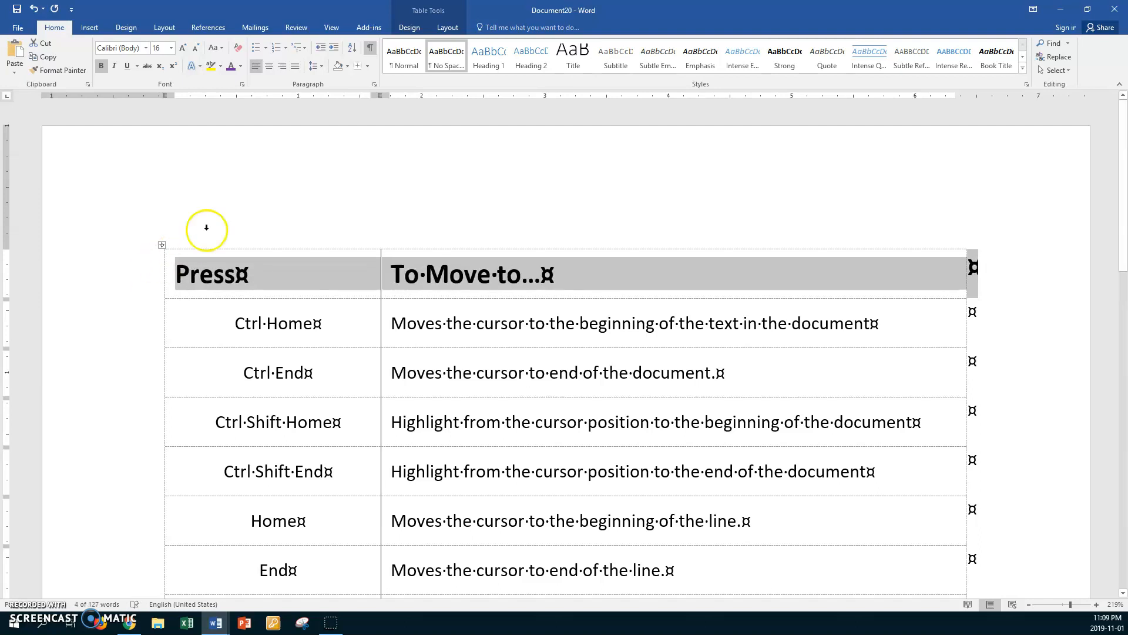
# Shade the heading row's cells with a 15% pattern style, keeping the pink pattern color
pyautogui.click(367, 67)
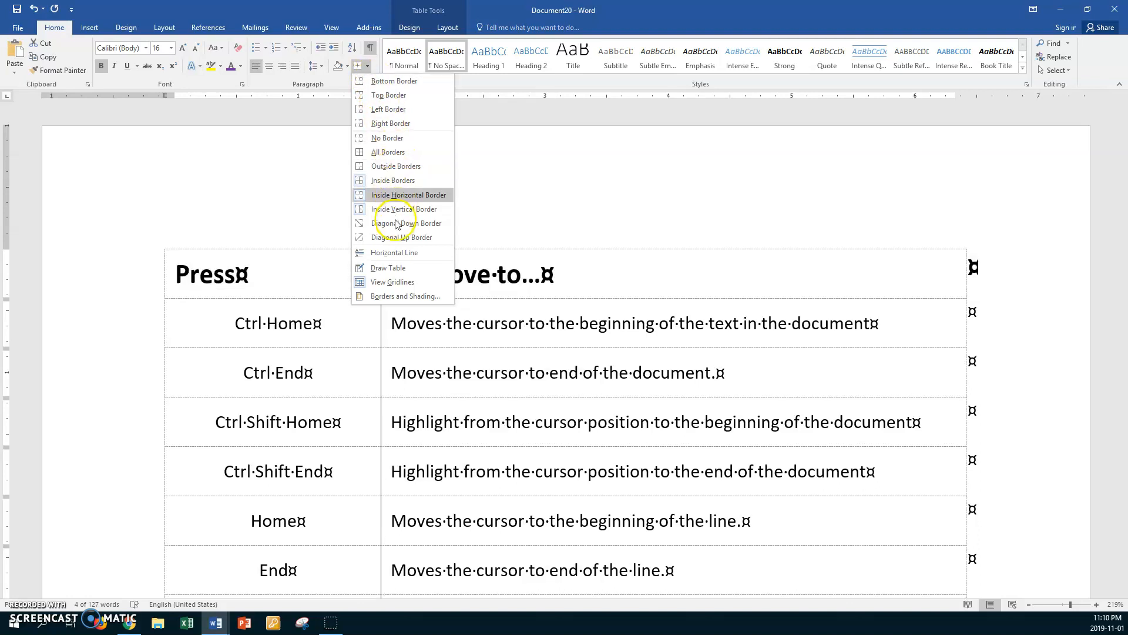
pyautogui.click(396, 296)
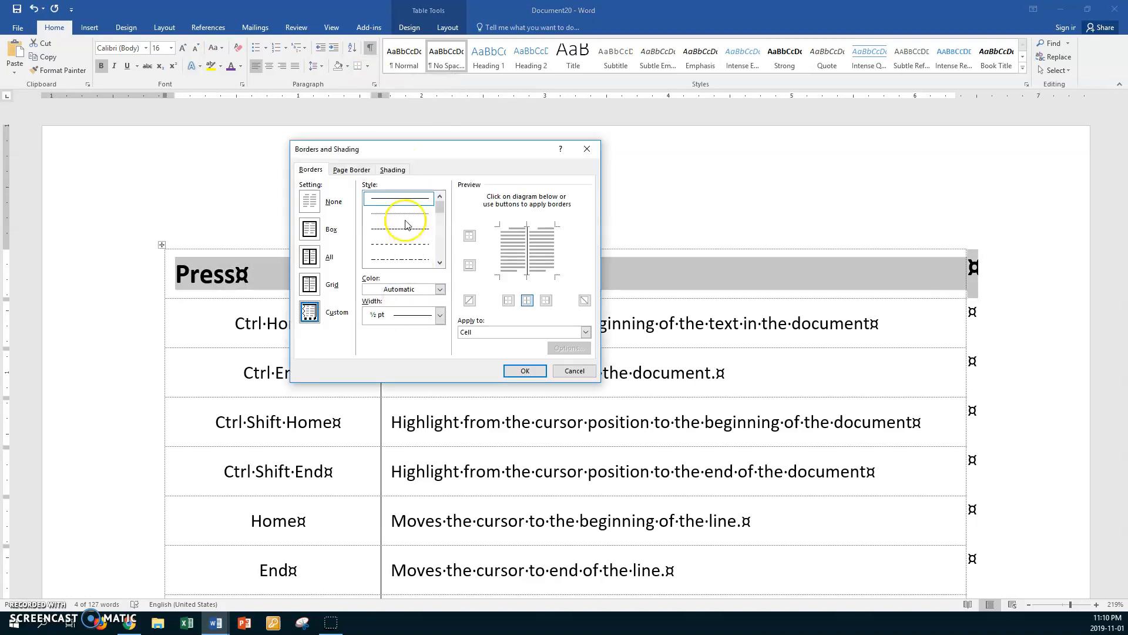
pyautogui.click(392, 169)
pyautogui.click(407, 229)
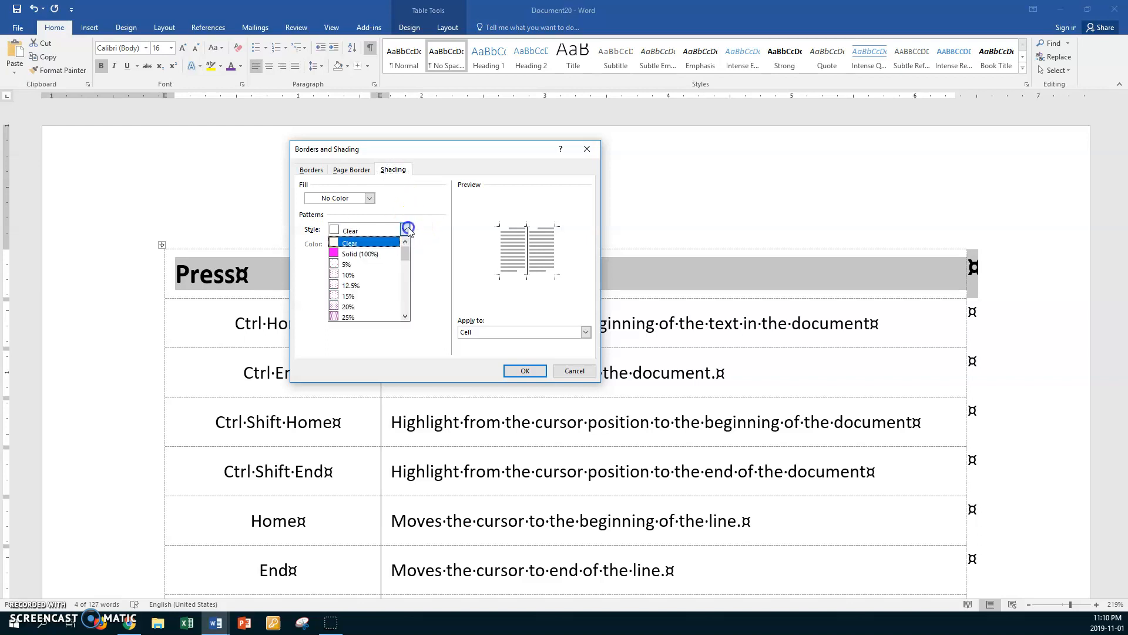
pyautogui.click(362, 296)
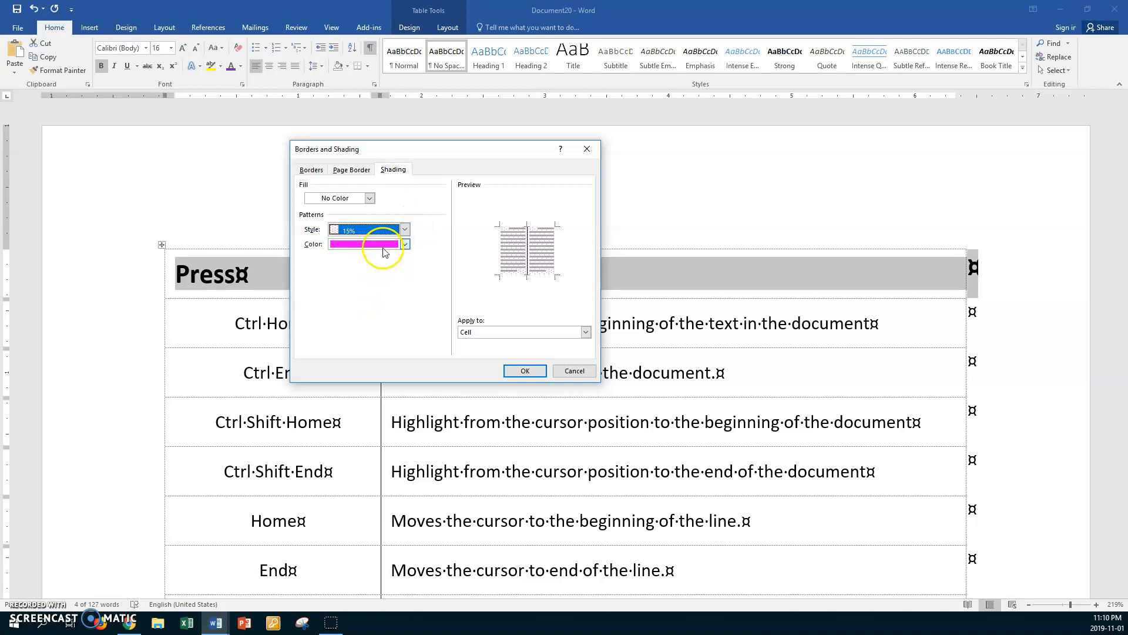
pyautogui.click(518, 371)
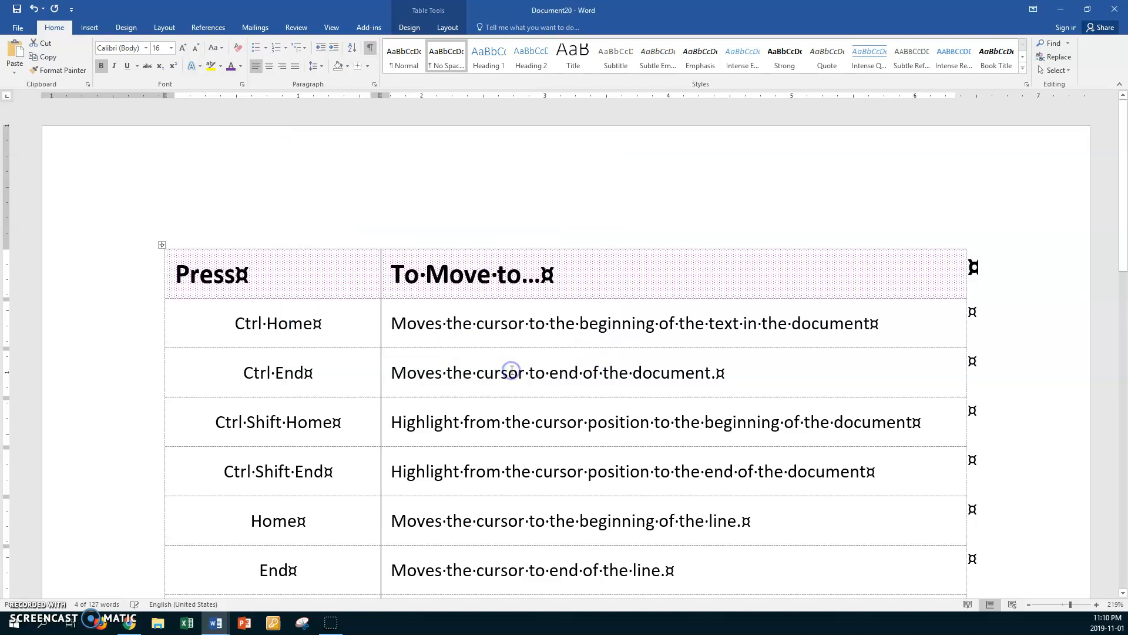
# Insert a blank paragraph above the table and enter the title "Microsoft Word Shortcuts" in it
pyautogui.click(584, 279)
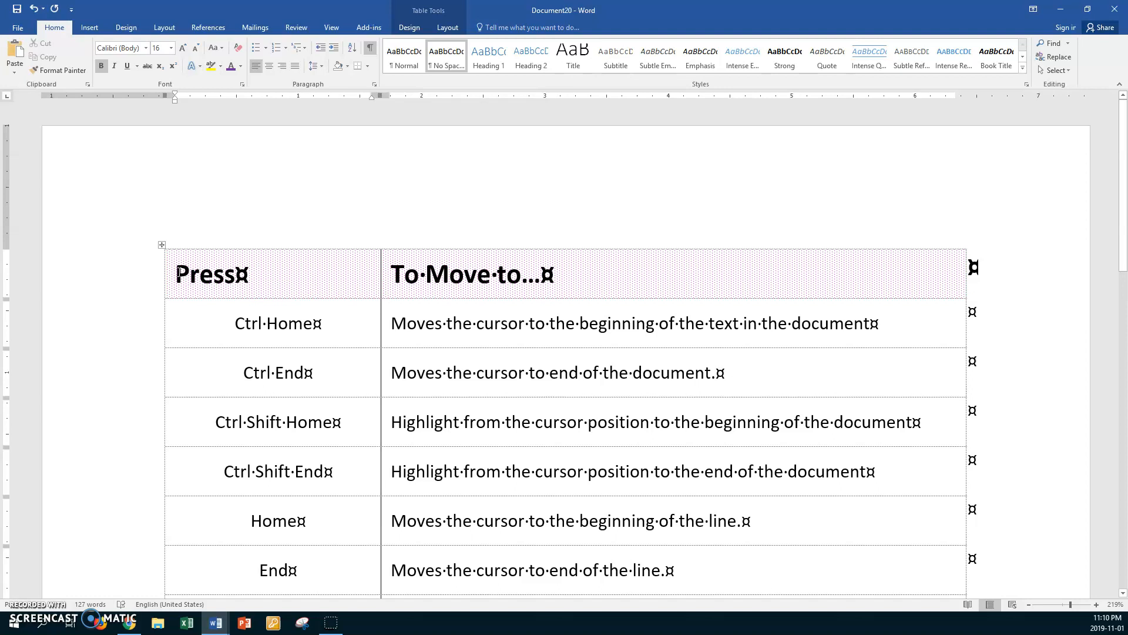
pyautogui.press('Return')
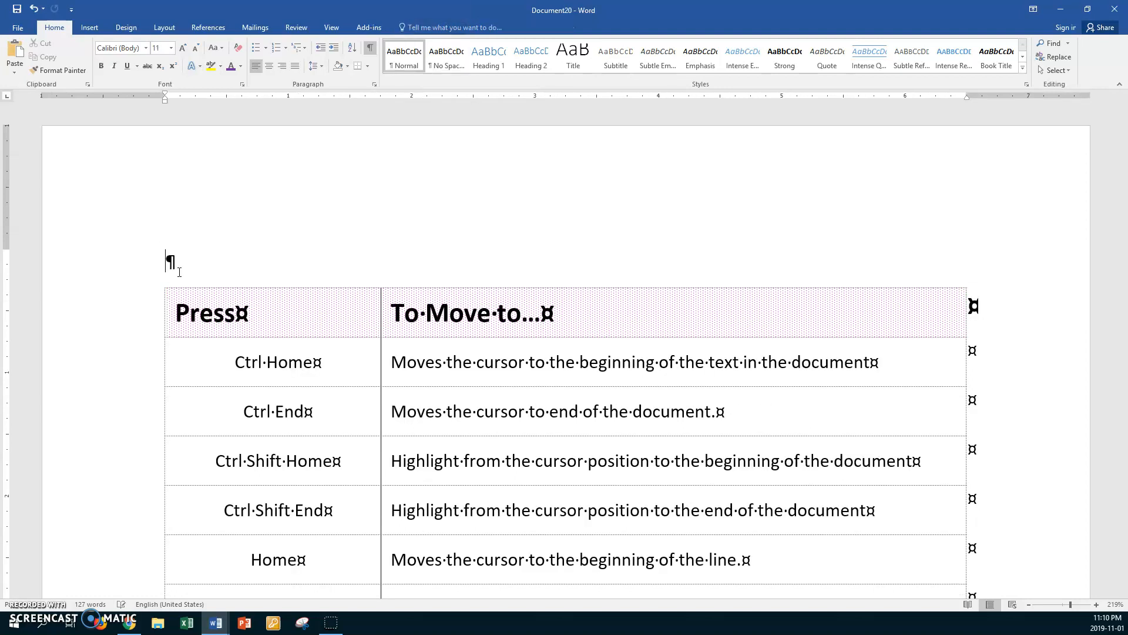
pyautogui.click(183, 259)
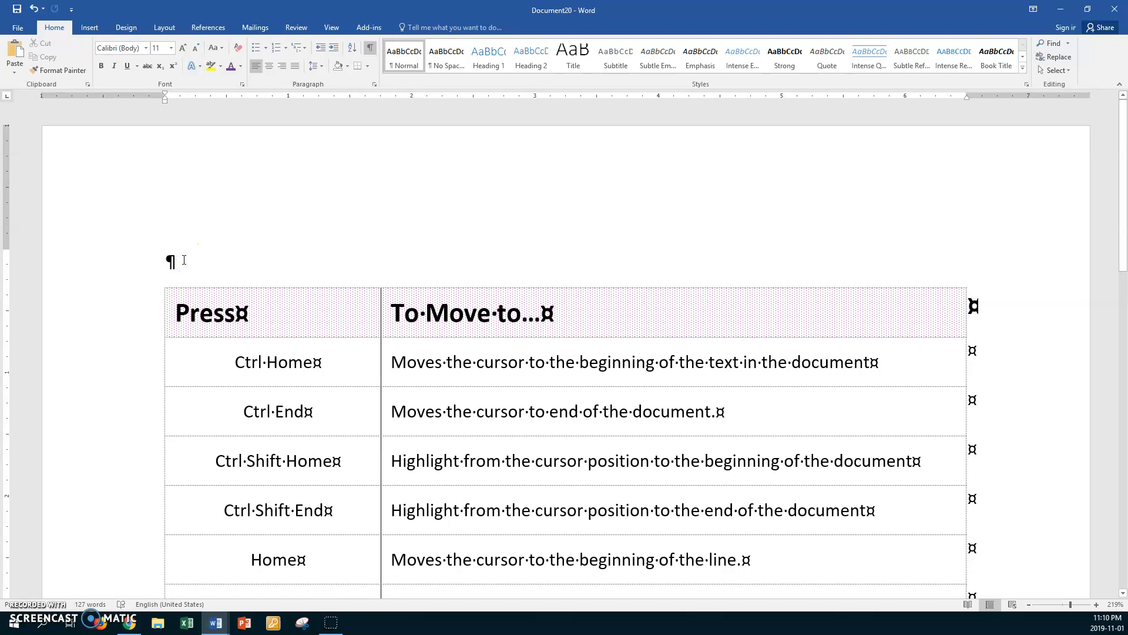
pyautogui.write('Microsoft Word Shortcuts')
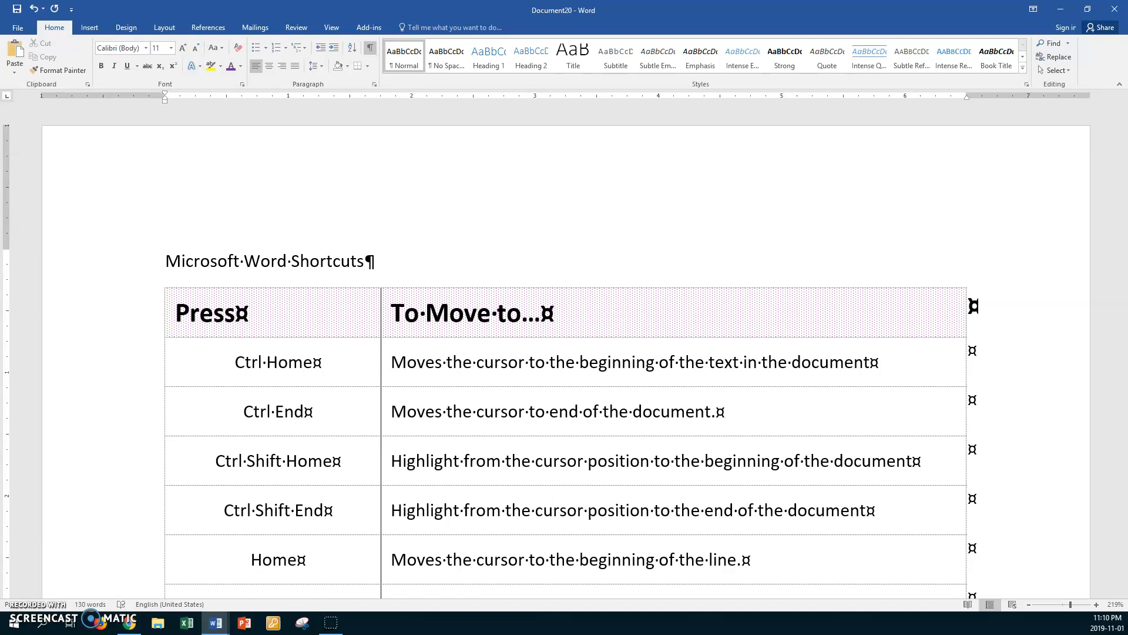
# Enlarge the title "Microsoft Word Shortcuts" to 20 pt and make it bold and italic
pyautogui.tripleClick(184, 261)
pyautogui.hotkey('ctrl', 'shift', '.')
pyautogui.hotkey('ctrl', 'shift', '.')
pyautogui.hotkey('ctrl', 'shift', '.')
pyautogui.hotkey('ctrl', 'shift', '.')
pyautogui.hotkey('ctrl', 'shift', '.')
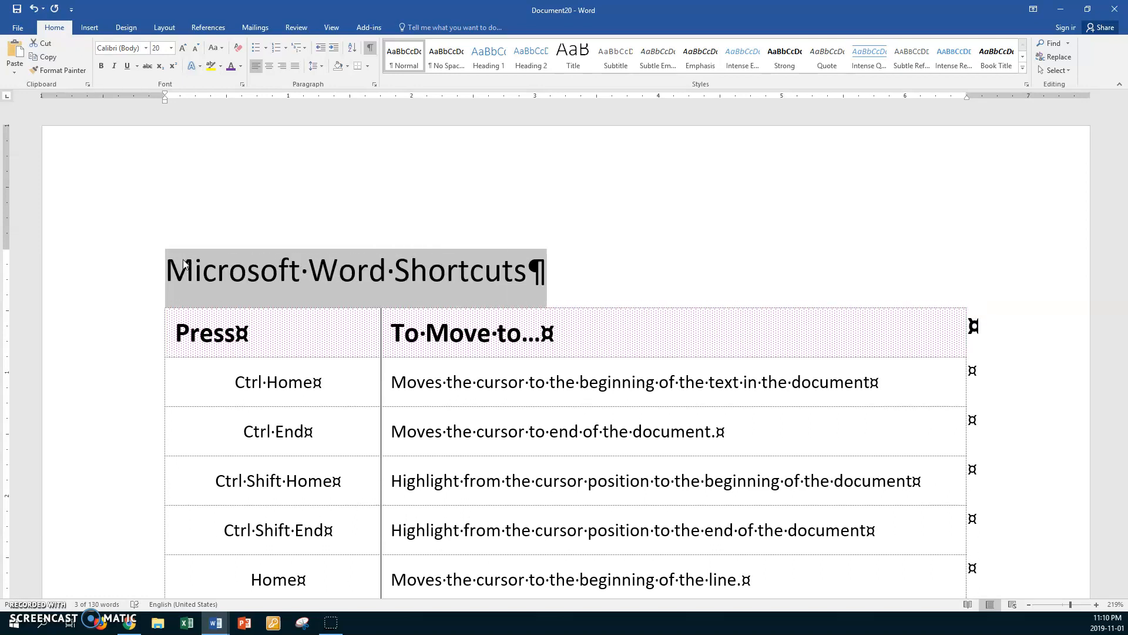
pyautogui.hotkey('ctrl', 'b')
pyautogui.hotkey('ctrl', 'i')
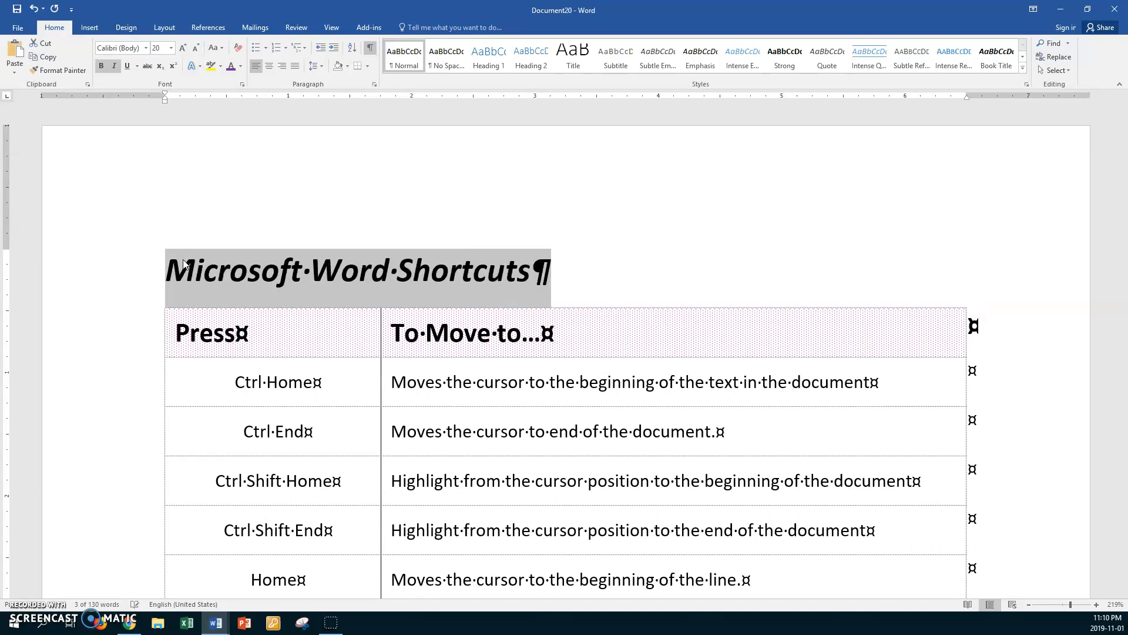
pyautogui.click(559, 261)
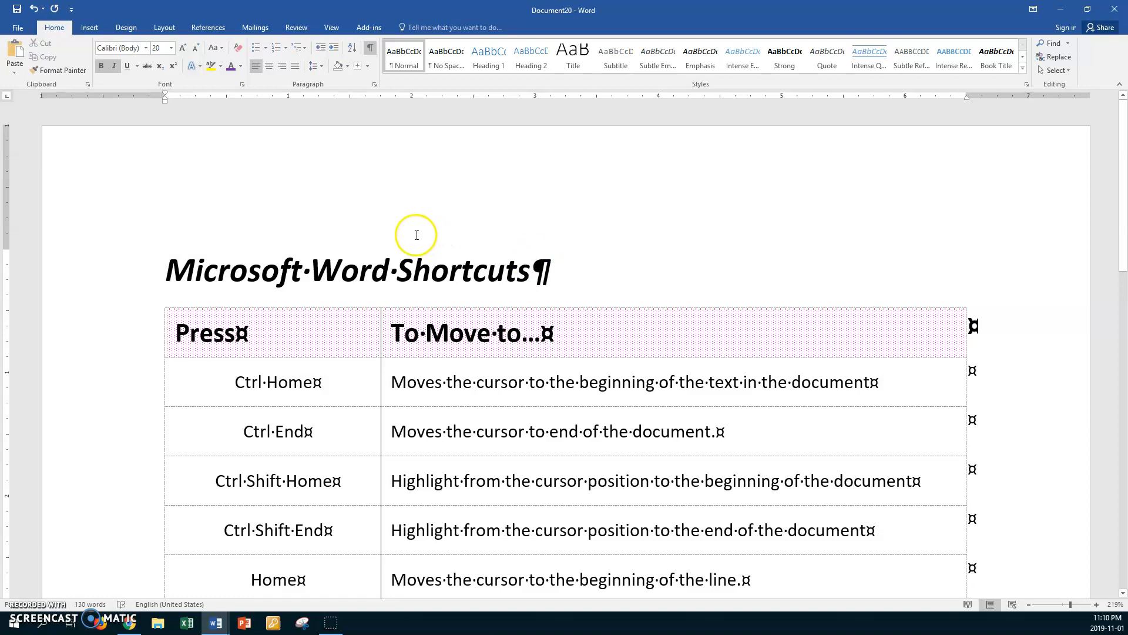
# Save the document in the ICTB Tables folder, naming it with the author's first name followed by "Nov 1 Shortcuts"
pyautogui.click(17, 28)
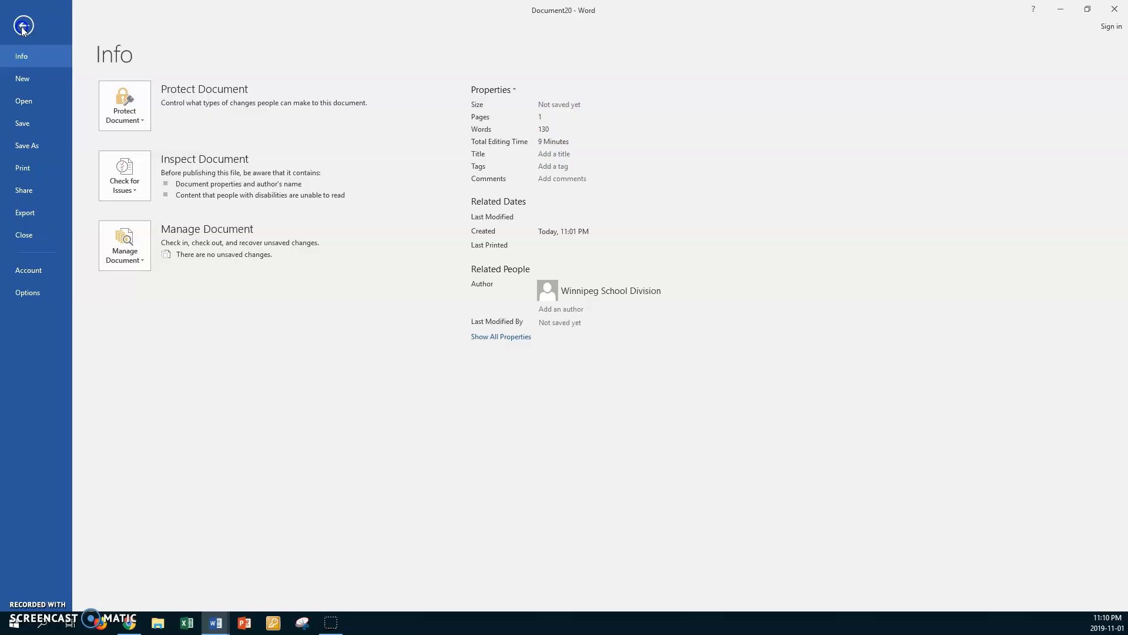
pyautogui.click(26, 146)
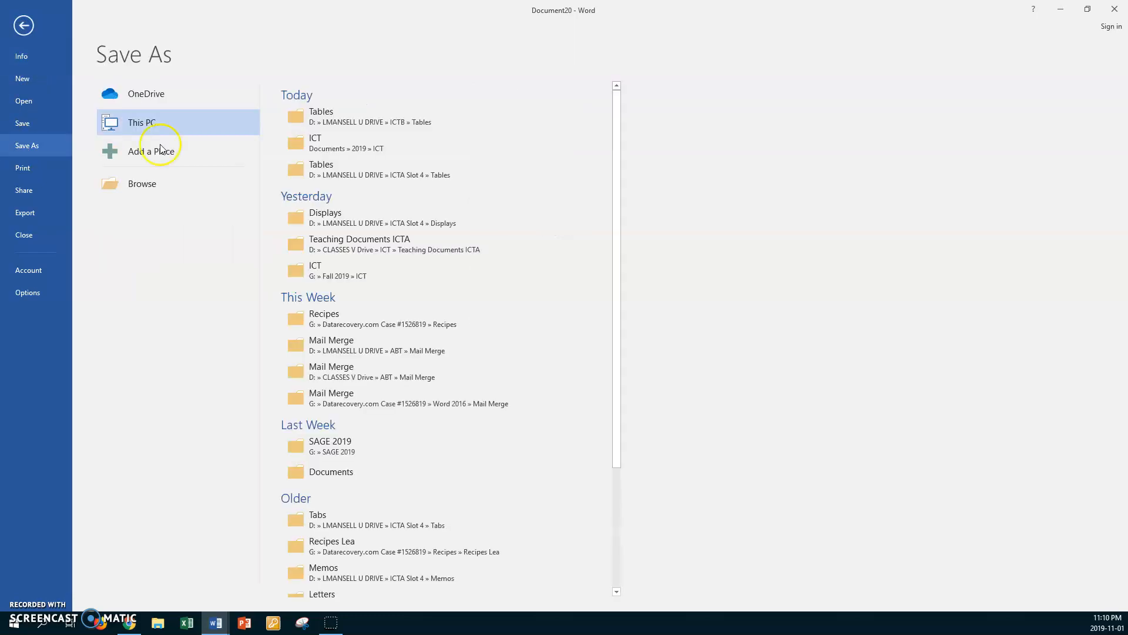
pyautogui.click(371, 119)
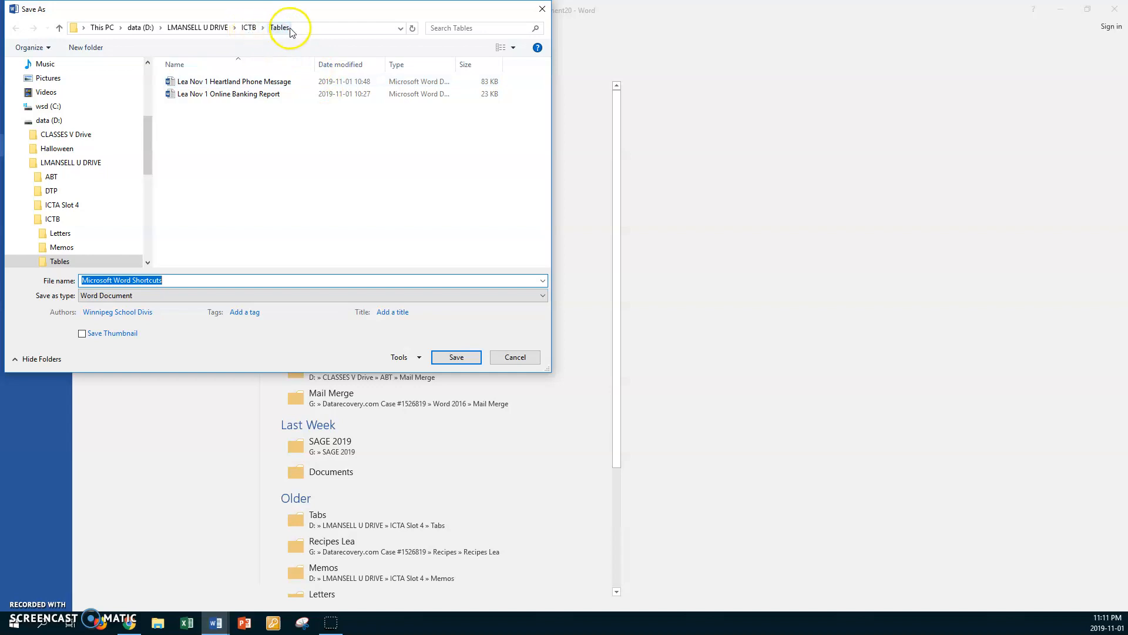
pyautogui.click(174, 280)
pyautogui.write('Lea Nov')
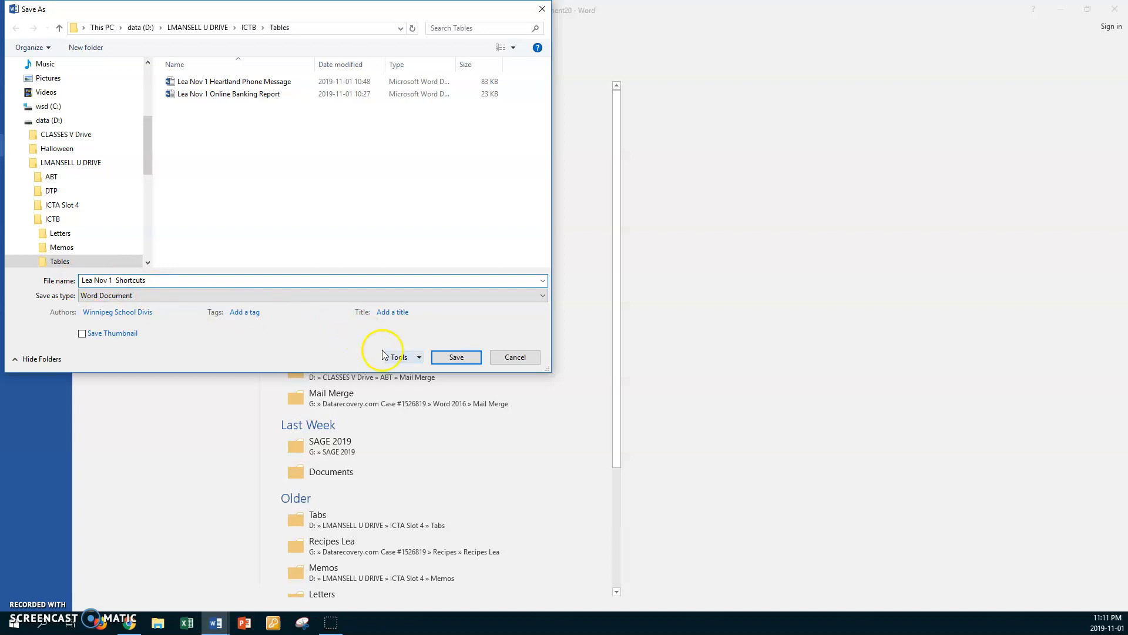
pyautogui.click(442, 358)
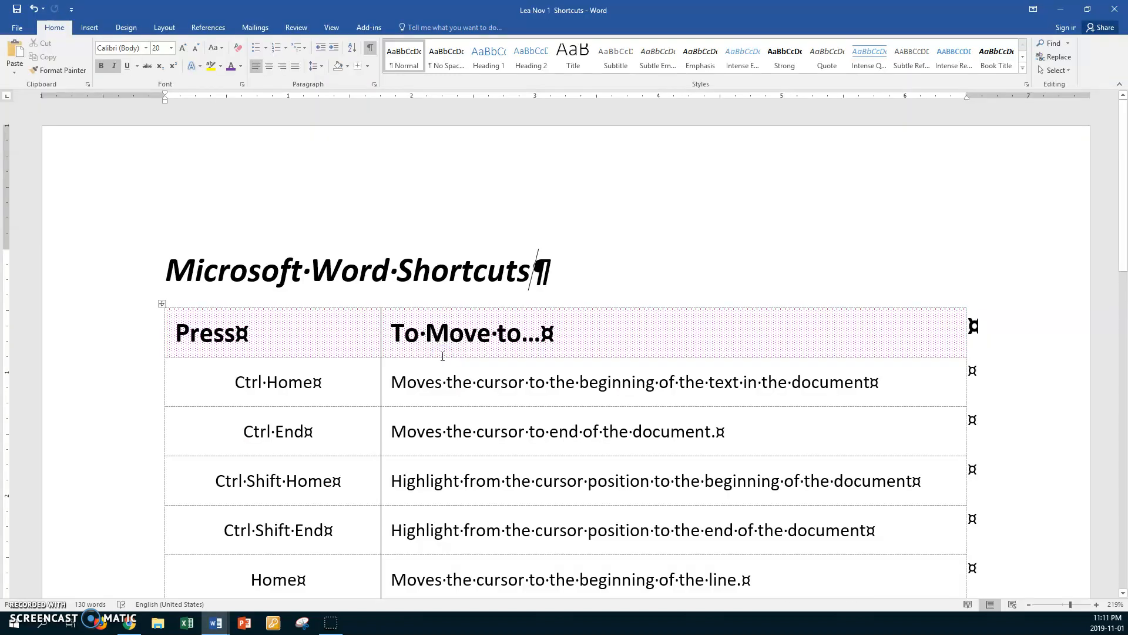
# Place the cursor in the paragraph below the table and search Bing's online pictures for "trees birds"
pyautogui.scroll(-15, 443, 355)
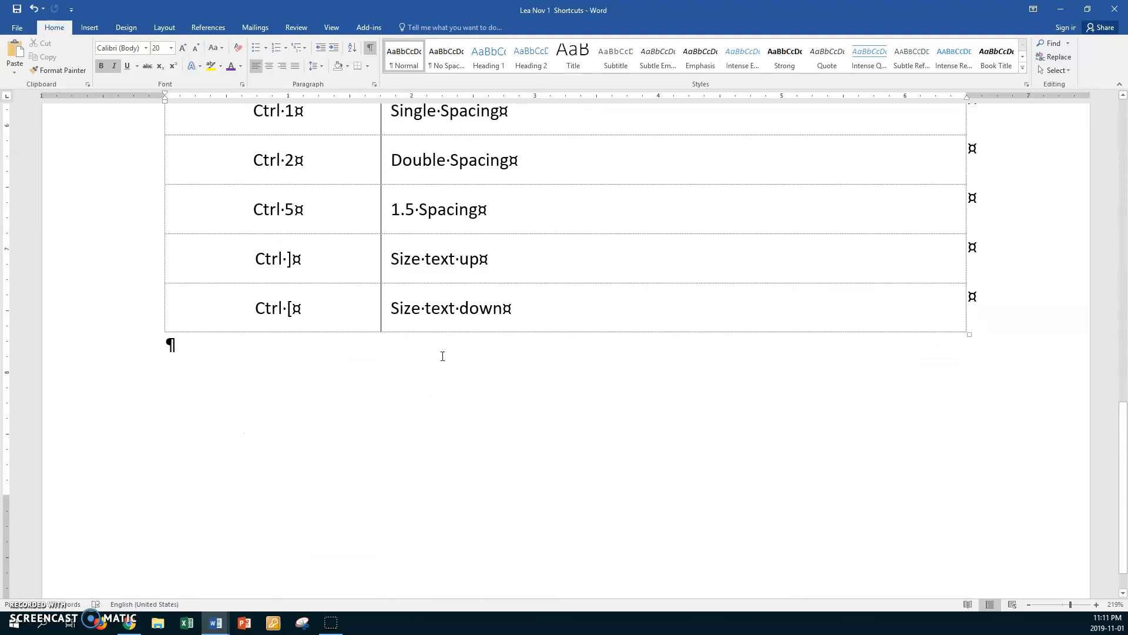
pyautogui.click(255, 353)
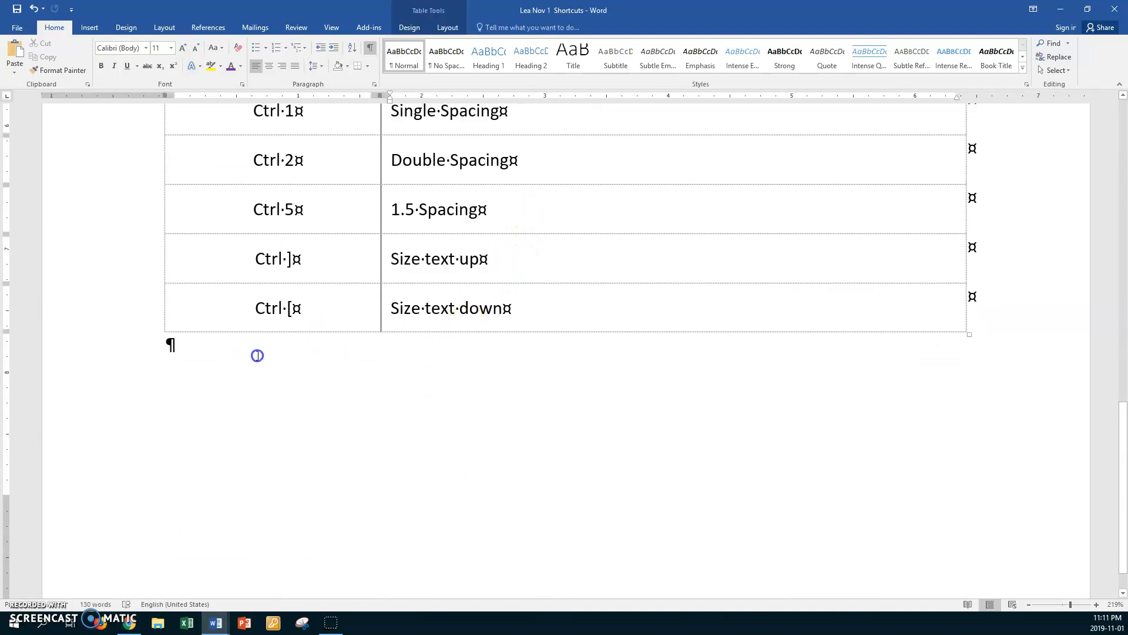
pyautogui.click(90, 28)
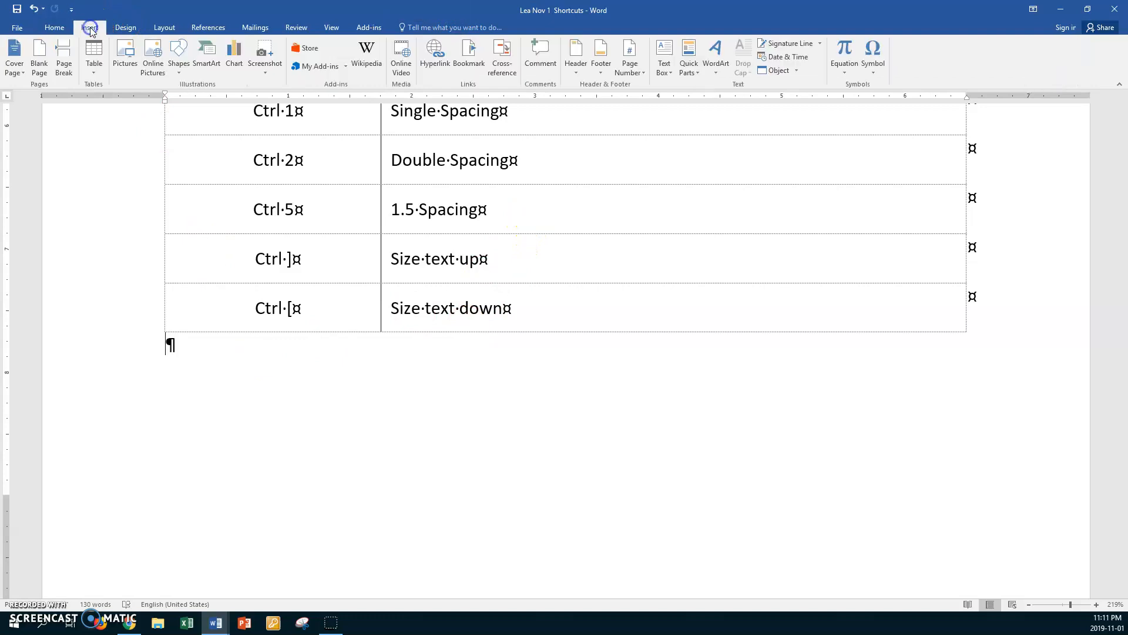
pyautogui.click(153, 57)
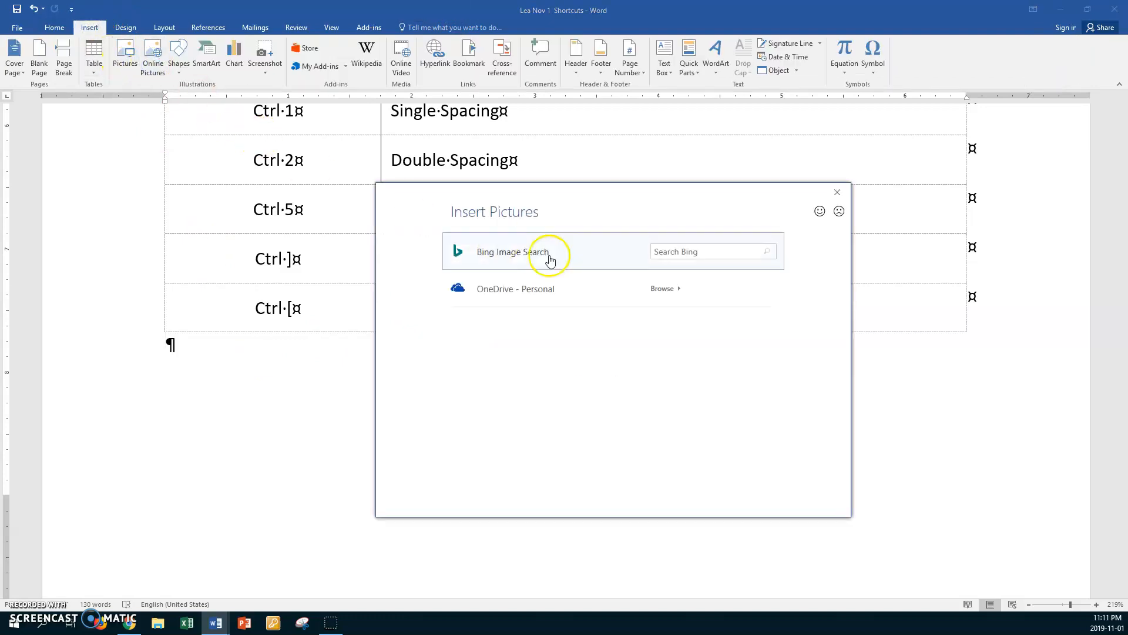
pyautogui.click(676, 251)
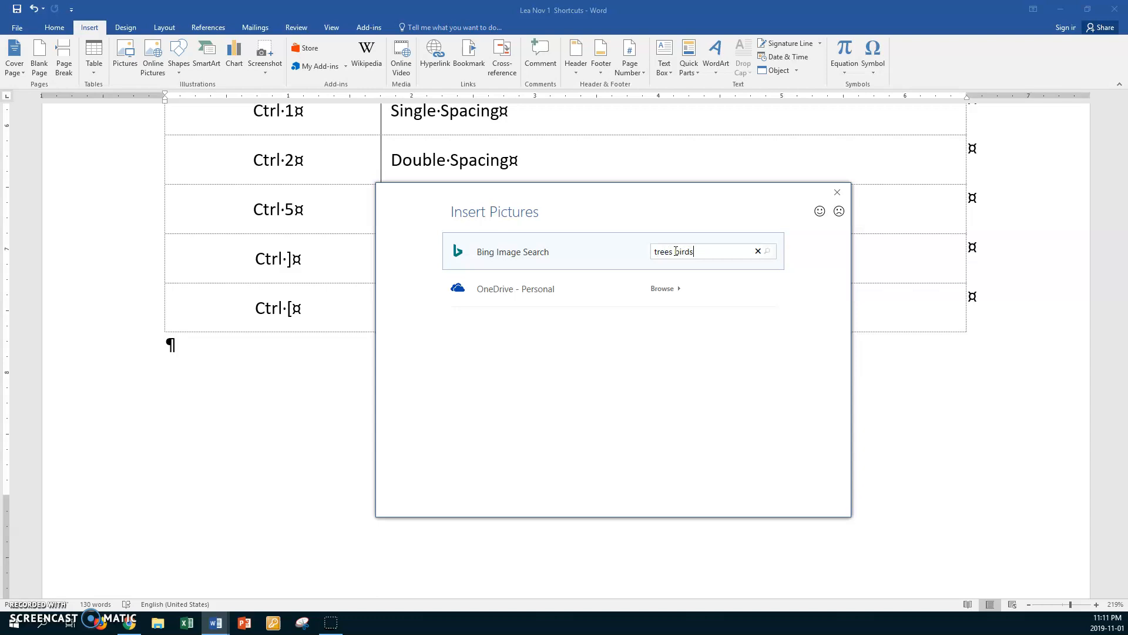
pyautogui.press('Return')
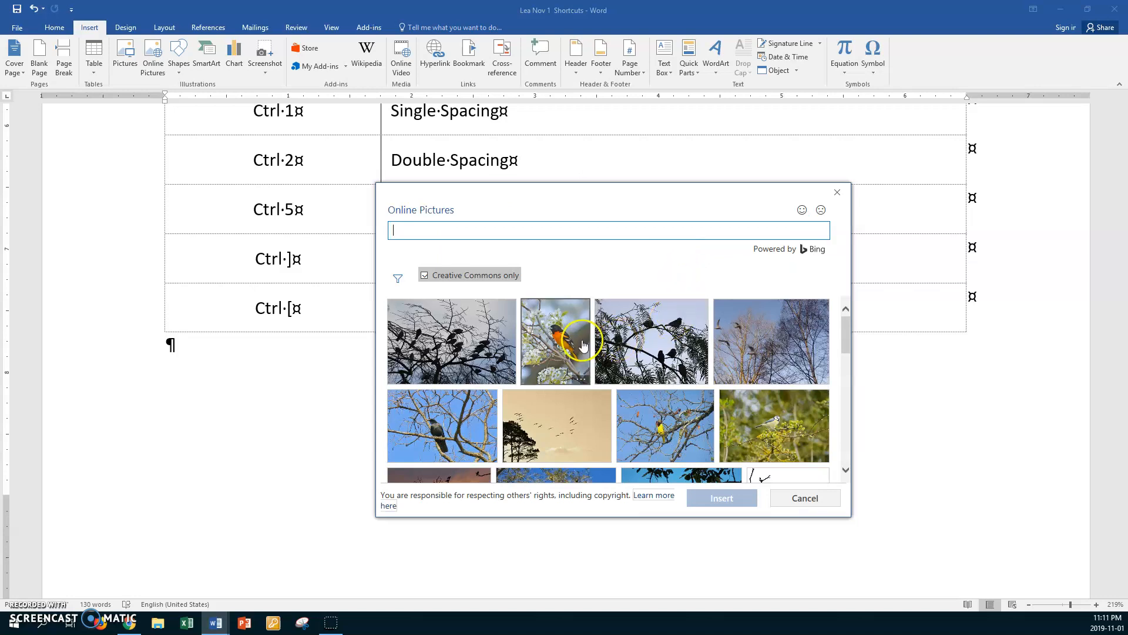
# Browse the picture results and insert the photo of the orange and black bird among white blossoms
pyautogui.click(846, 469)
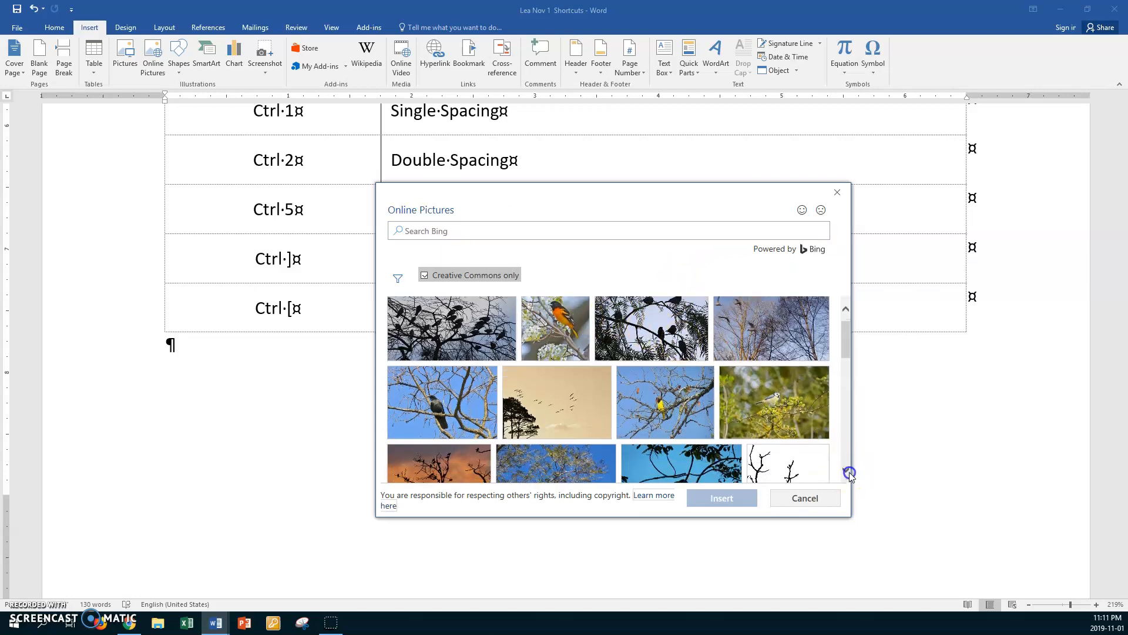
pyautogui.click(849, 472)
pyautogui.click(848, 472)
pyautogui.click(848, 472)
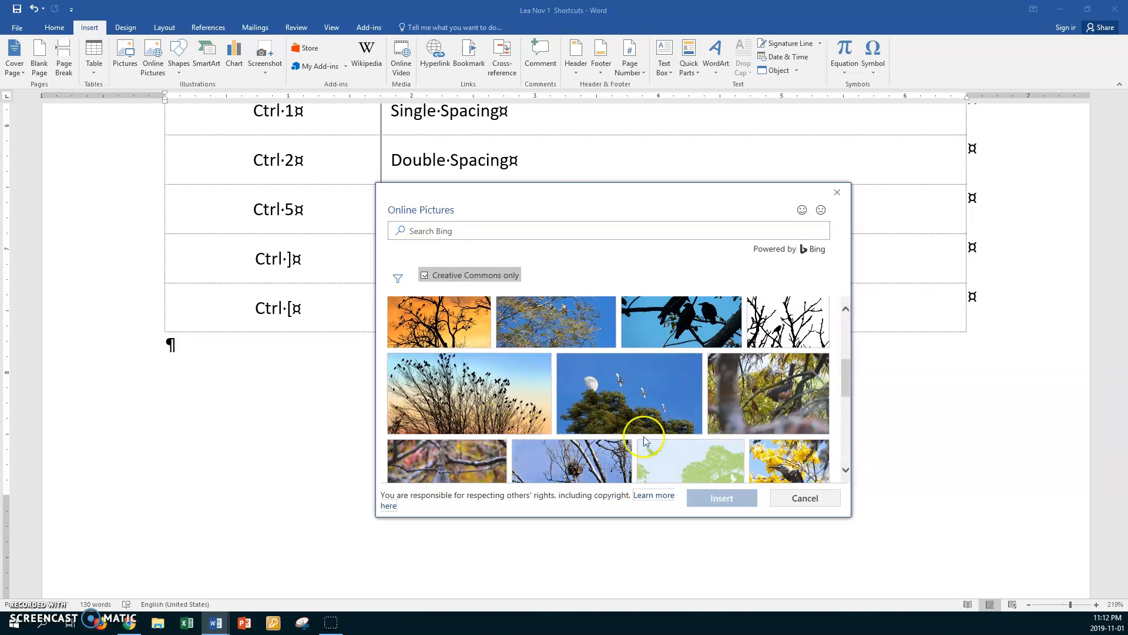
pyautogui.click(846, 469)
pyautogui.click(846, 468)
pyautogui.click(846, 468)
pyautogui.click(846, 469)
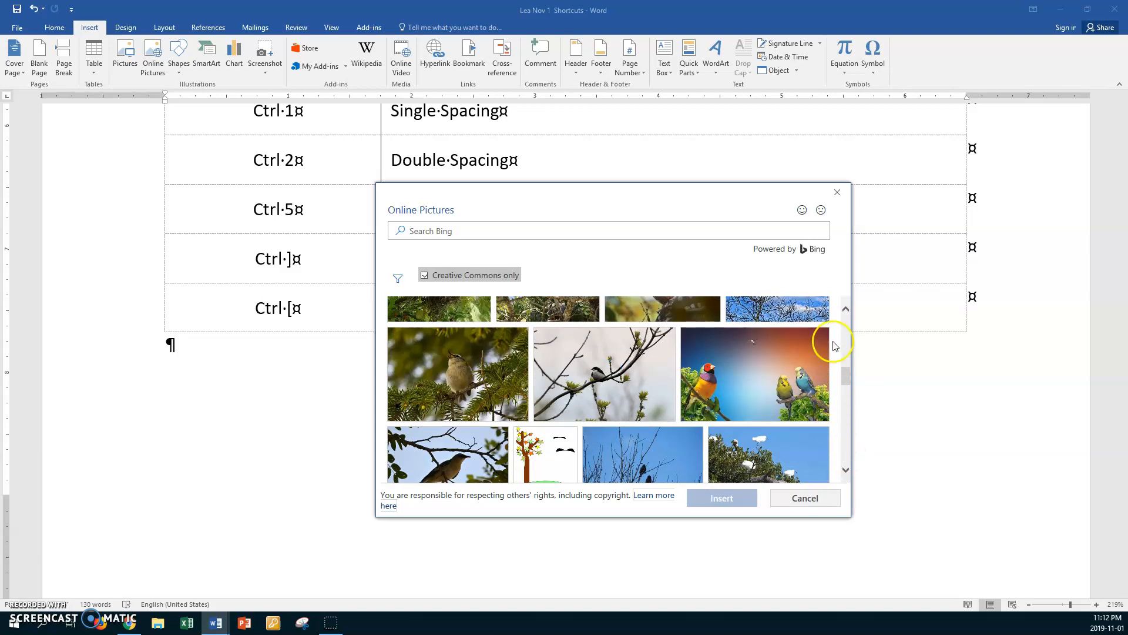
pyautogui.click(845, 311)
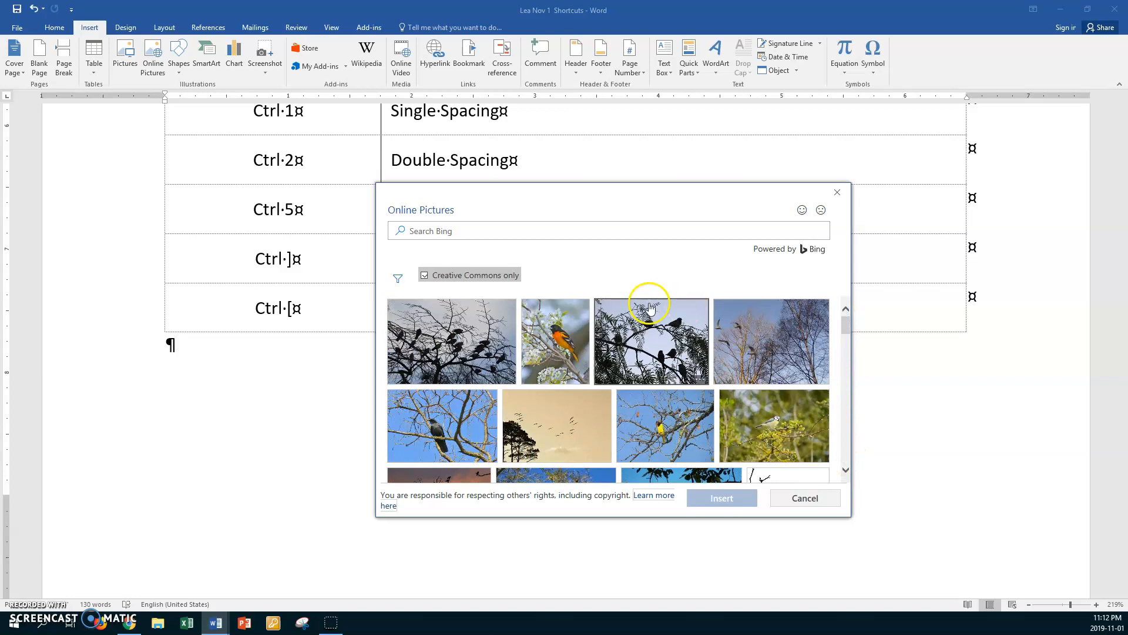
pyautogui.click(575, 339)
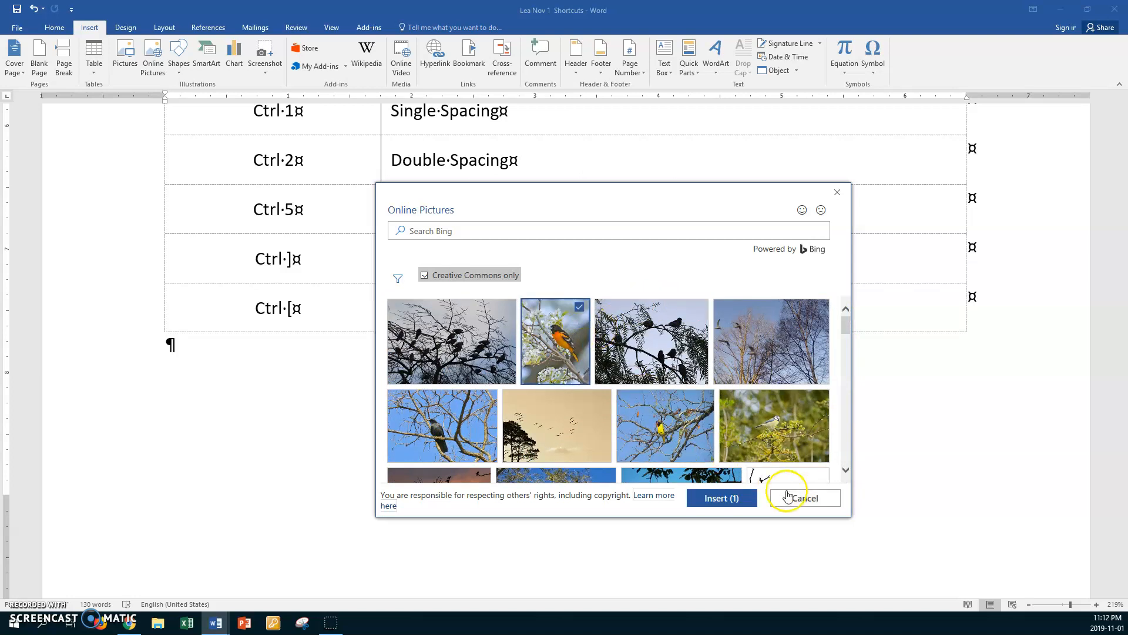
pyautogui.click(736, 500)
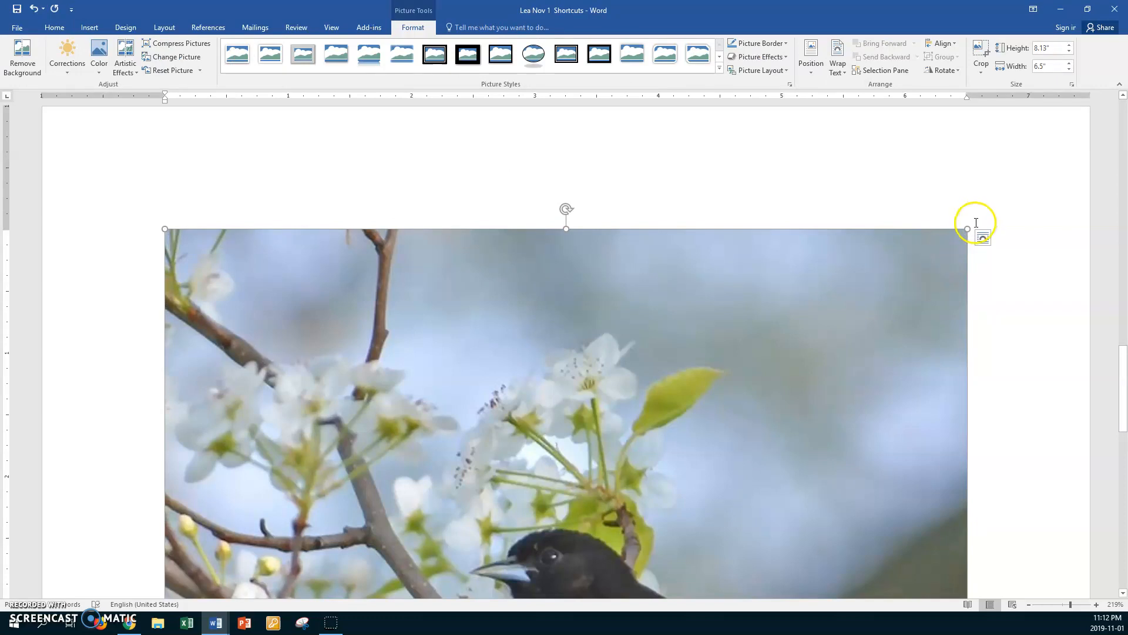
# Shrink the bird picture to about 1.47" high by 1.17" wide and set its text wrapping to In Front of Text
pyautogui.moveTo(967, 229); pyautogui.dragTo(596, 412)
pyautogui.moveTo(820, 107); pyautogui.dragTo(495, 311)
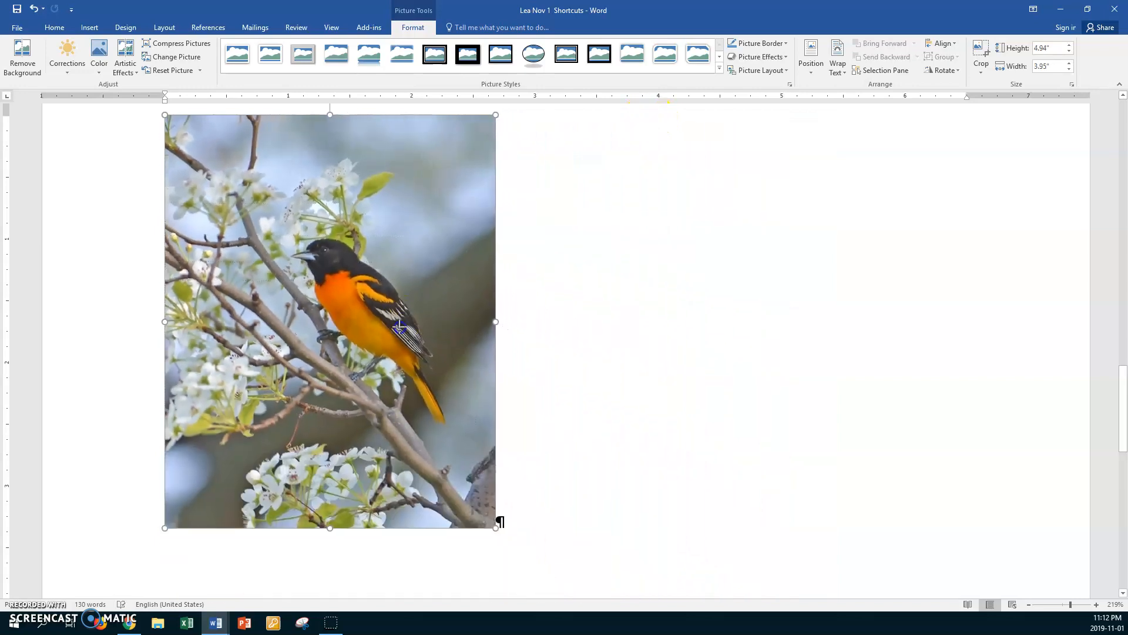
pyautogui.moveTo(399, 327); pyautogui.dragTo(400, 329)
pyautogui.moveTo(482, 114); pyautogui.dragTo(244, 328)
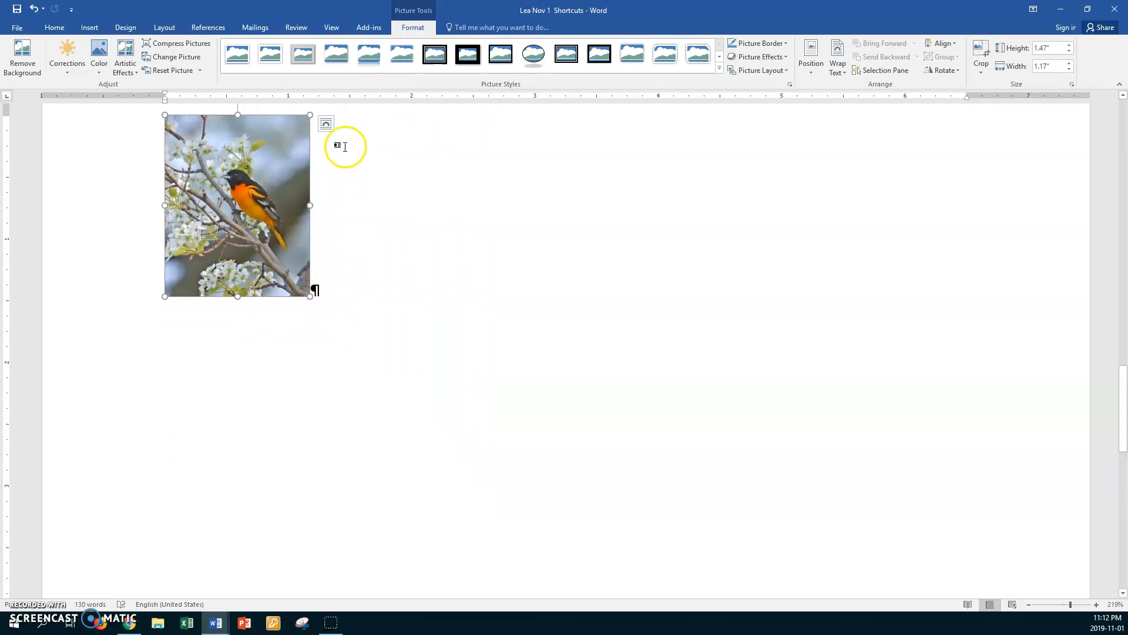
pyautogui.click(326, 124)
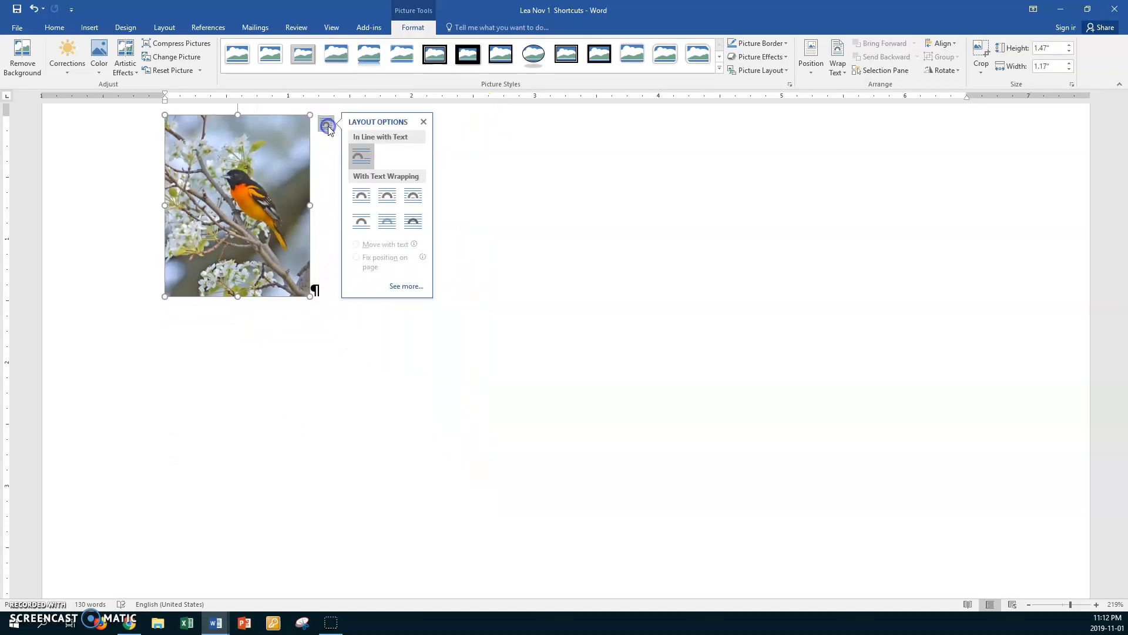
pyautogui.click(412, 220)
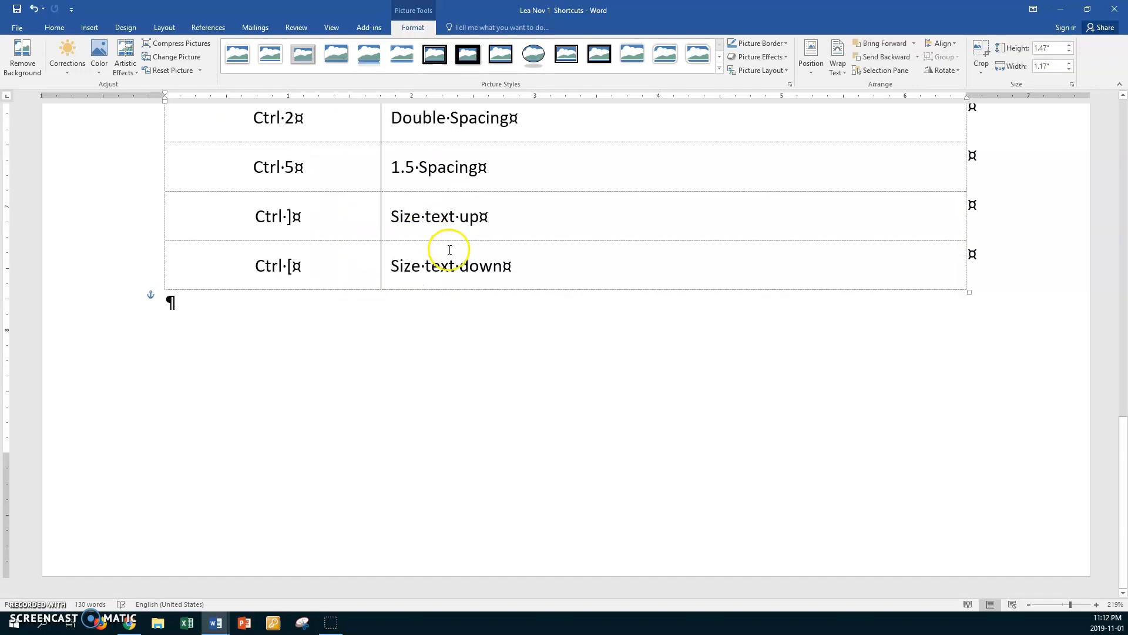
# Move the bird picture down to the table's lower-right corner, overlapping the last two rows, and deselect it
pyautogui.scroll(10, 449, 249)
pyautogui.moveTo(255, 308); pyautogui.dragTo(690, 471)
pyautogui.scroll(-5, 675, 438)
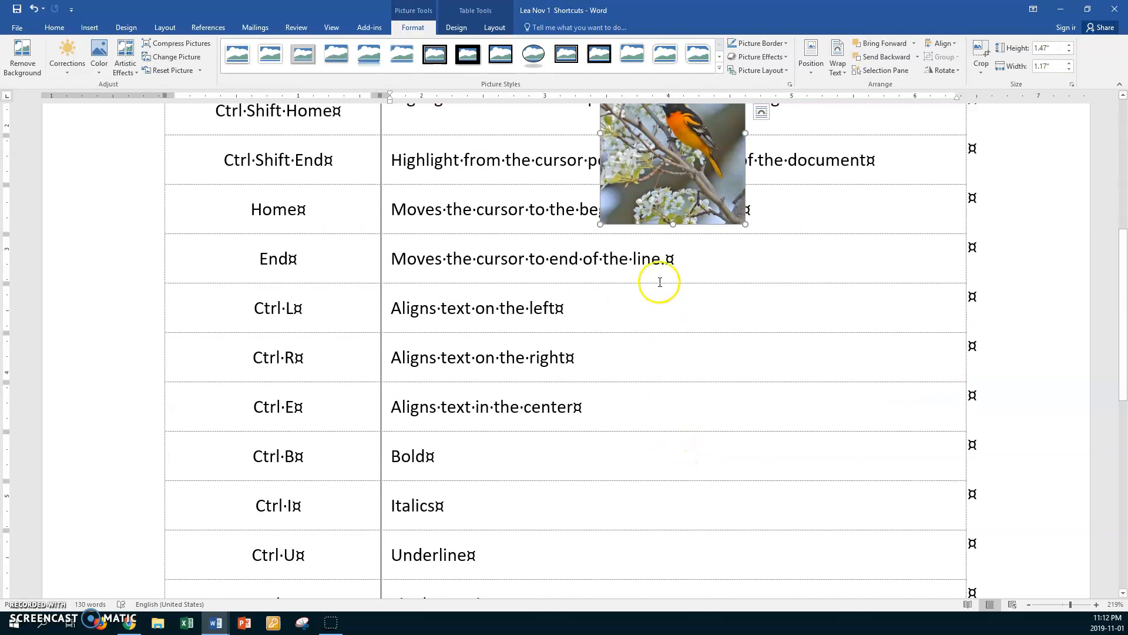
pyautogui.moveTo(663, 194); pyautogui.dragTo(666, 499)
pyautogui.scroll(-2, 667, 498)
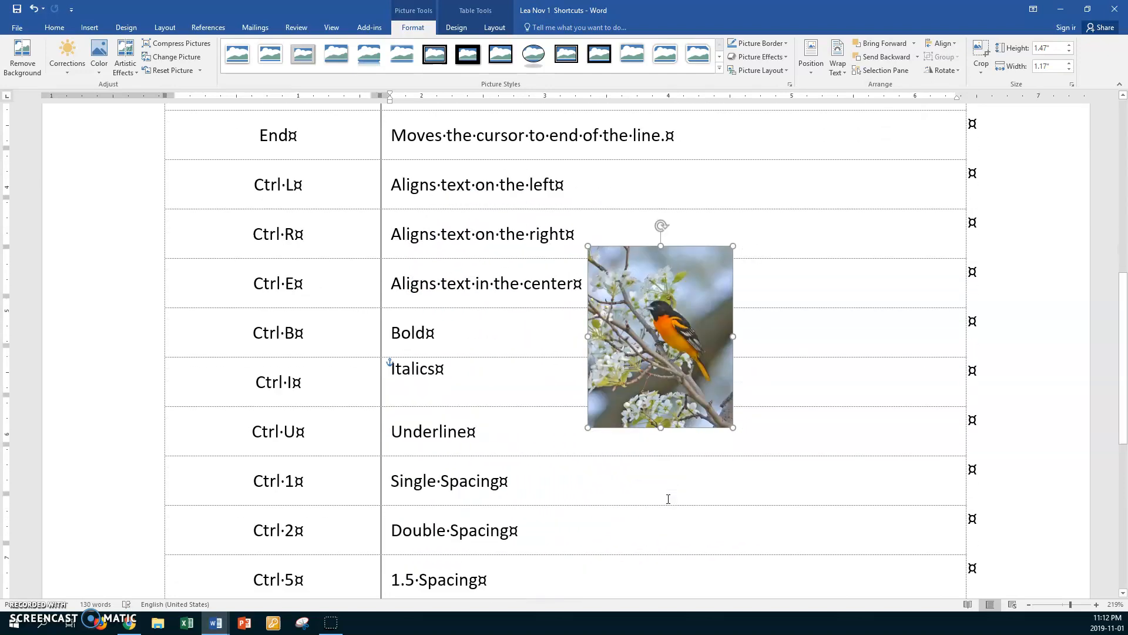
pyautogui.scroll(-3, 668, 498)
pyautogui.moveTo(670, 177); pyautogui.dragTo(818, 475)
pyautogui.scroll(-1, 819, 520)
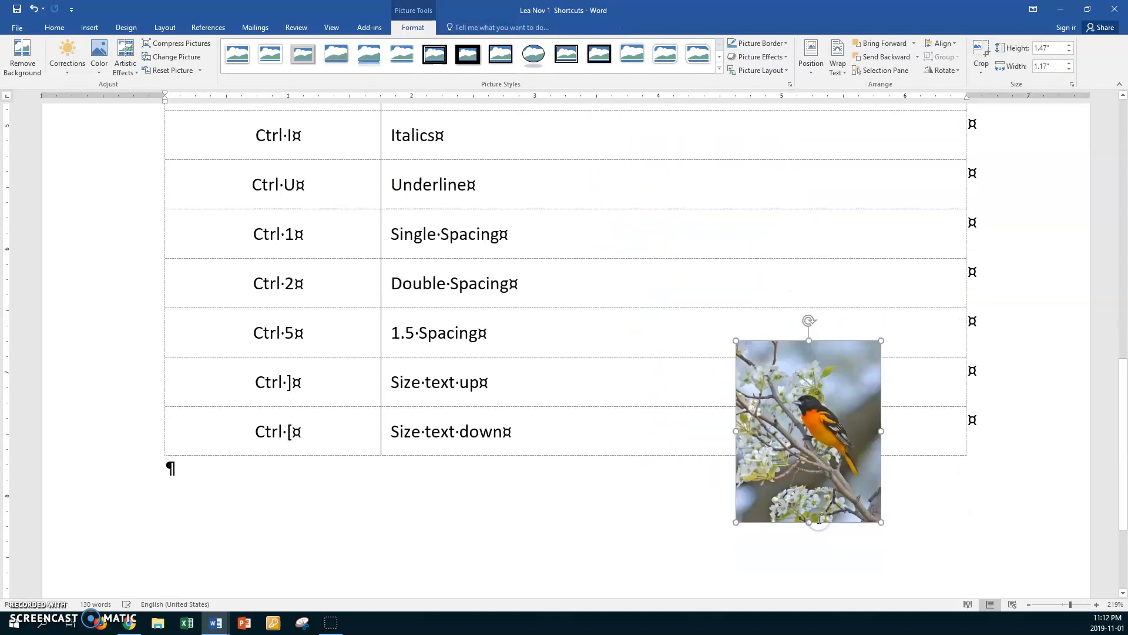
pyautogui.scroll(-3, 819, 519)
pyautogui.moveTo(799, 317); pyautogui.dragTo(915, 366)
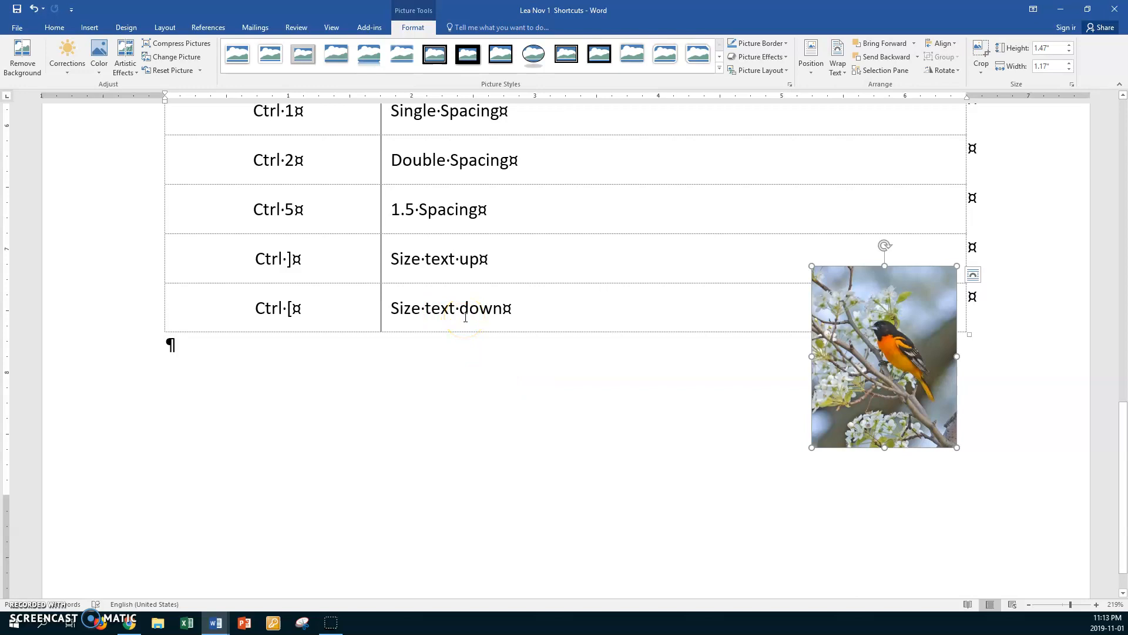
pyautogui.click(679, 413)
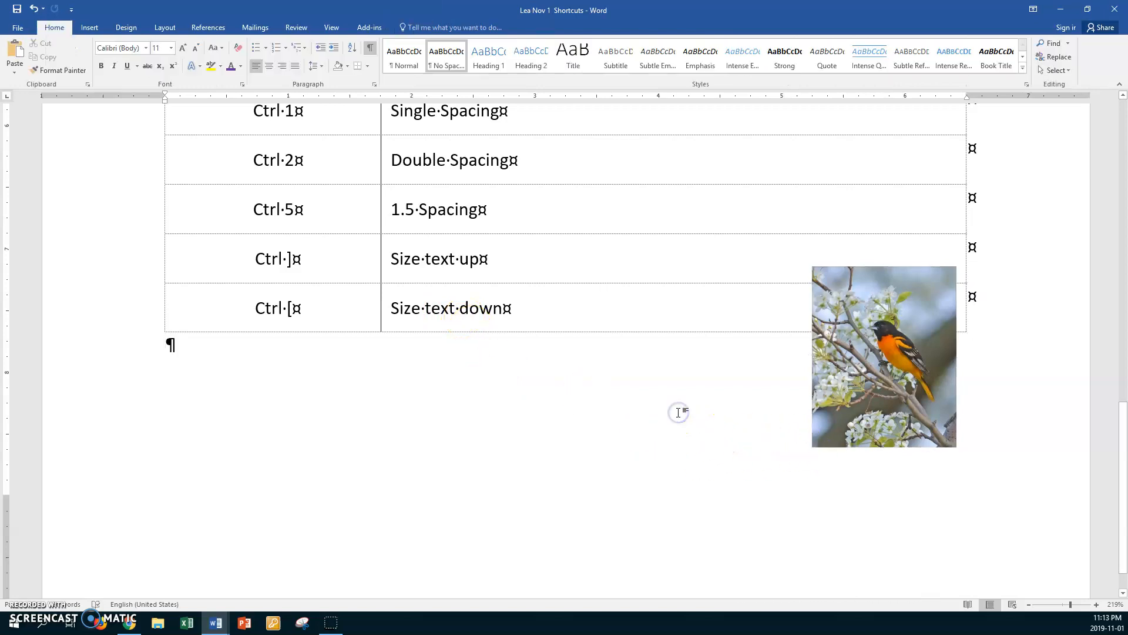
# Add three blank paragraphs below the table
pyautogui.click(185, 344)
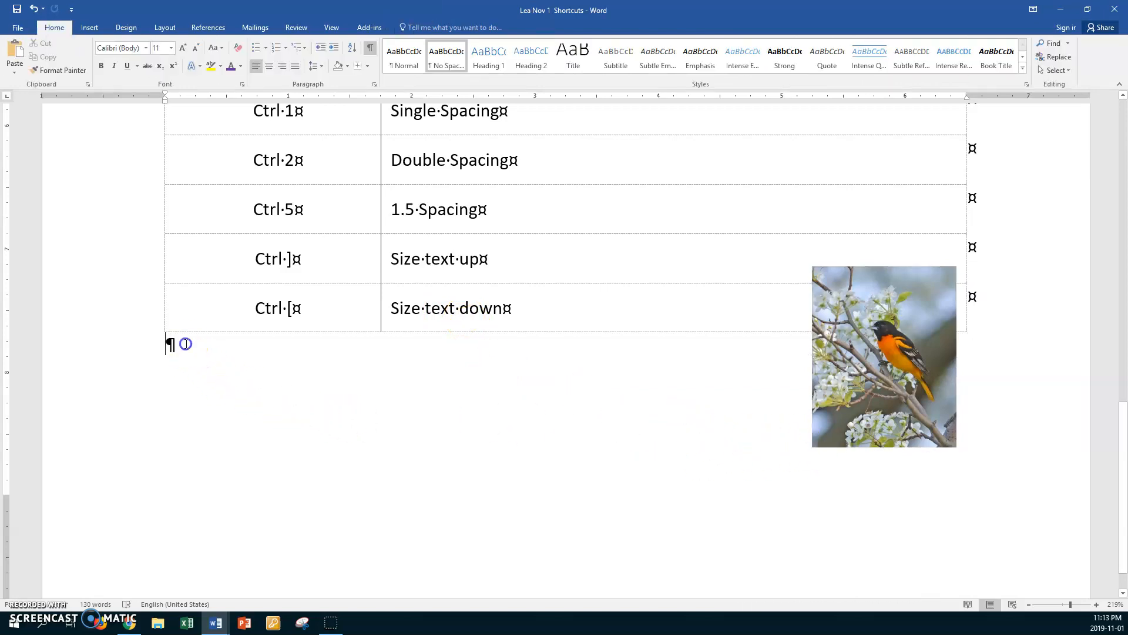
pyautogui.press('Return')
pyautogui.press('Return')
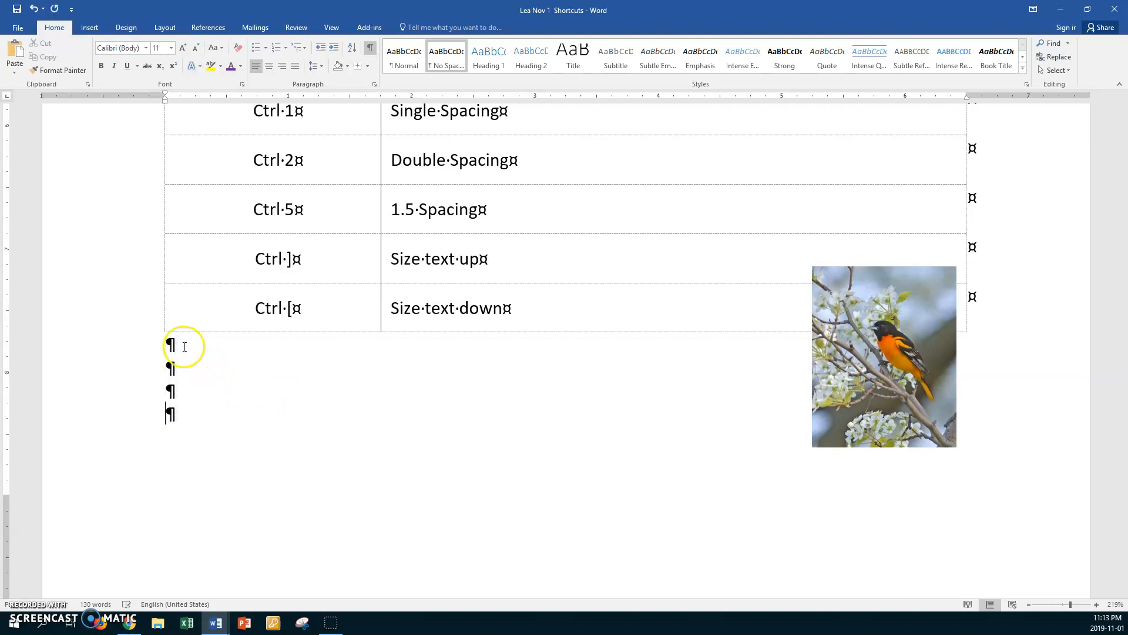
# Insert a FileName field with the full path included in the last blank paragraph below the table
pyautogui.click(91, 28)
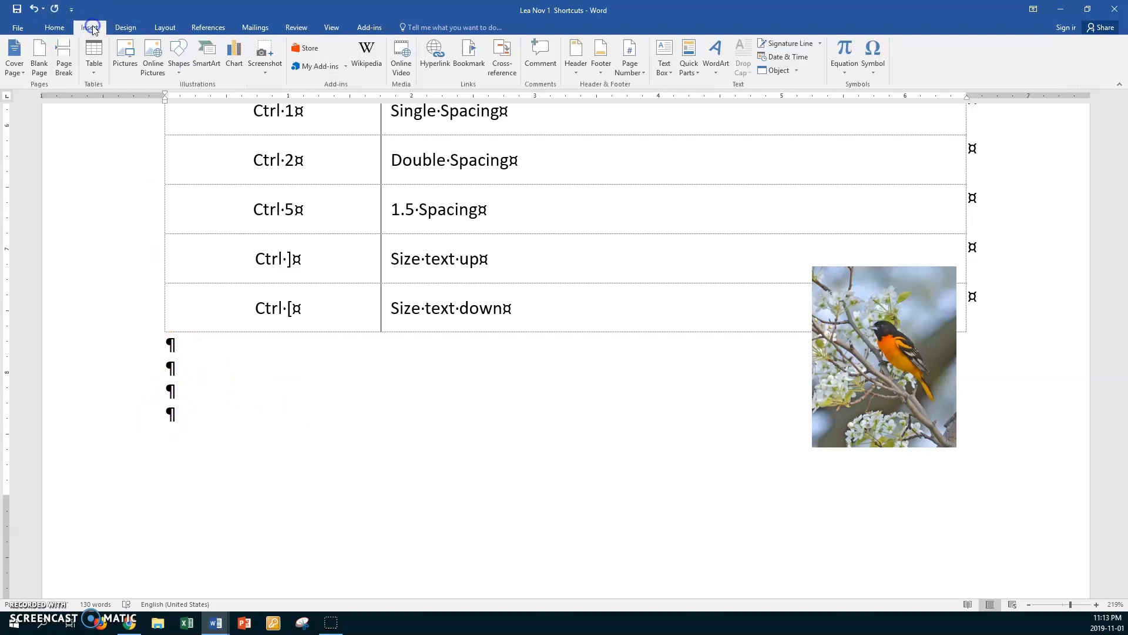
pyautogui.click(693, 68)
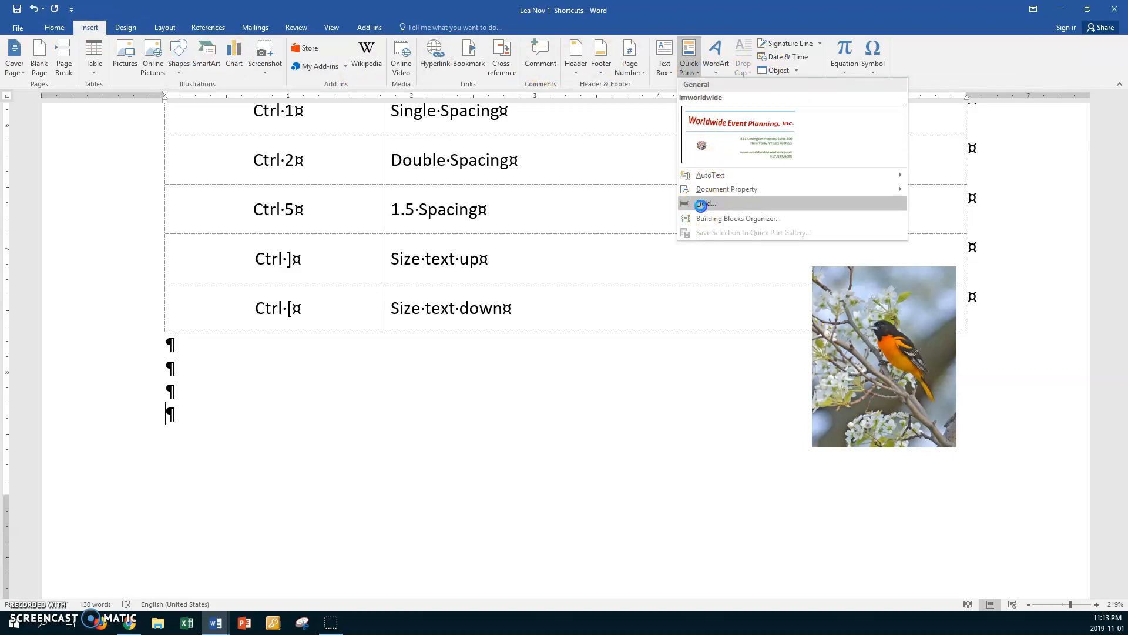
pyautogui.click(706, 203)
pyautogui.click(404, 262)
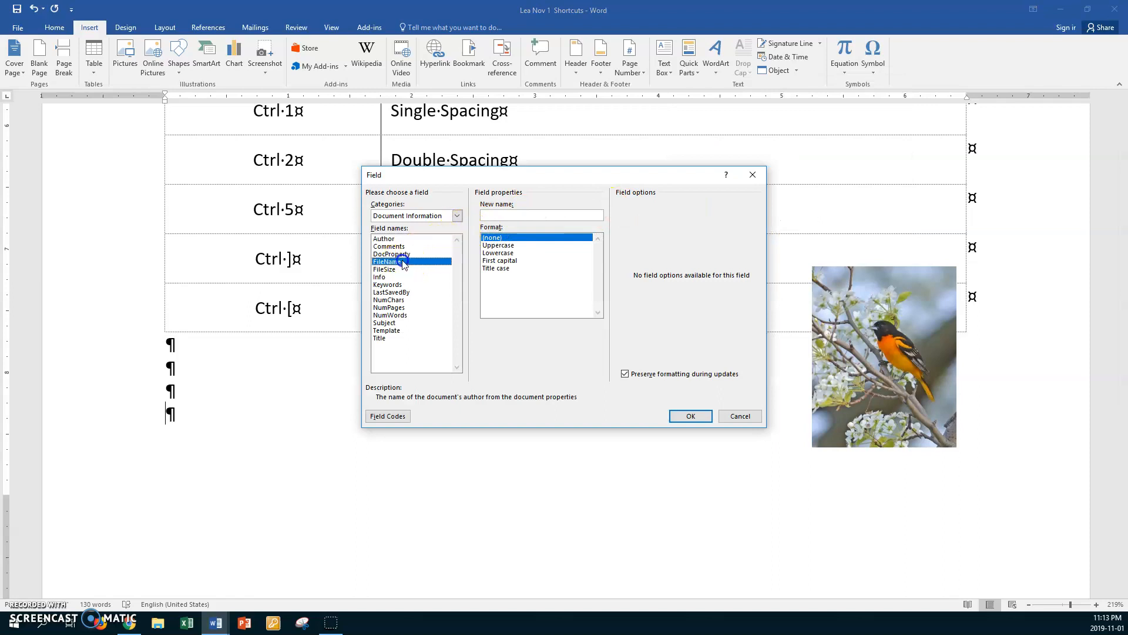
pyautogui.click(676, 204)
pyautogui.click(685, 414)
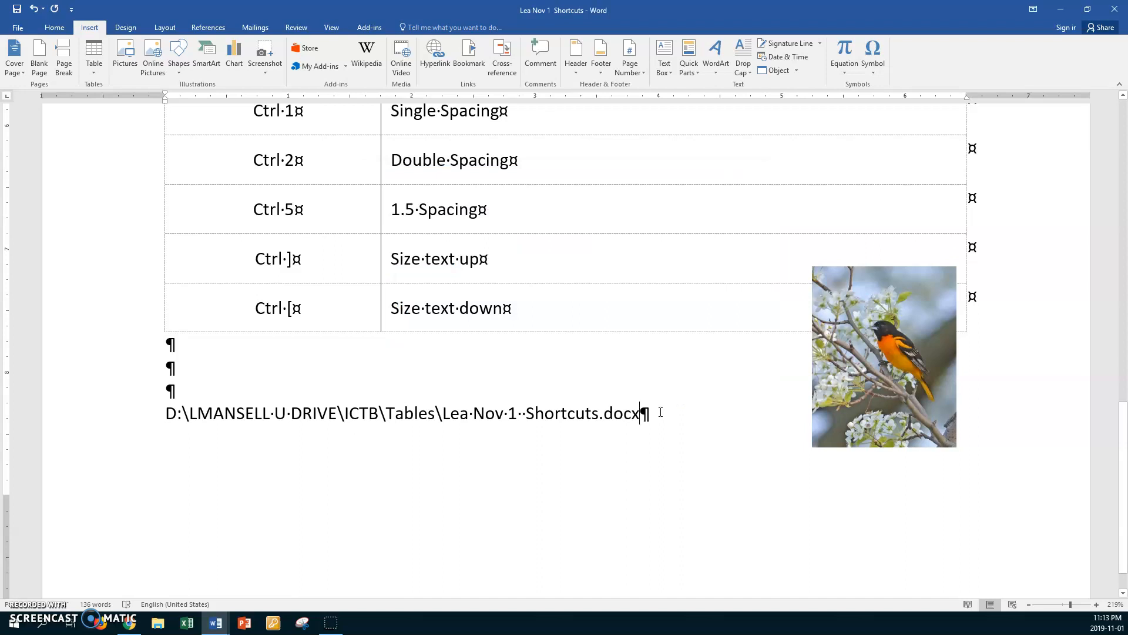
# Reduce the font size of the file path line below the table by three points and deselect it
pyautogui.tripleClick(660, 412)
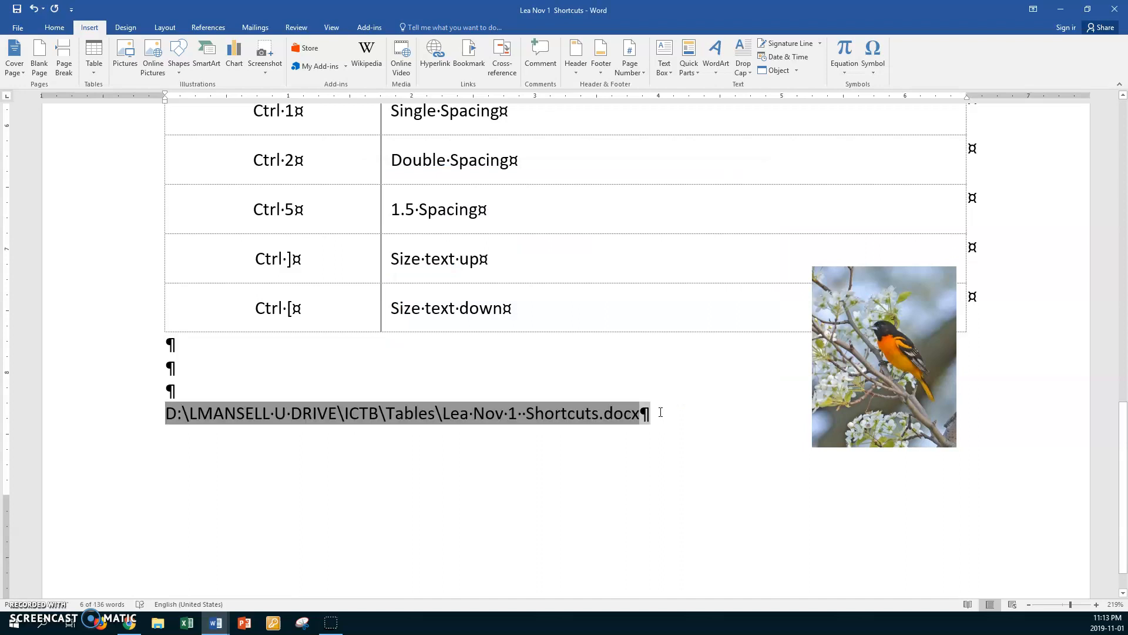
pyautogui.hotkey('ctrl', '[')
pyautogui.hotkey('ctrl', '[')
pyautogui.hotkey('ctrl', '[')
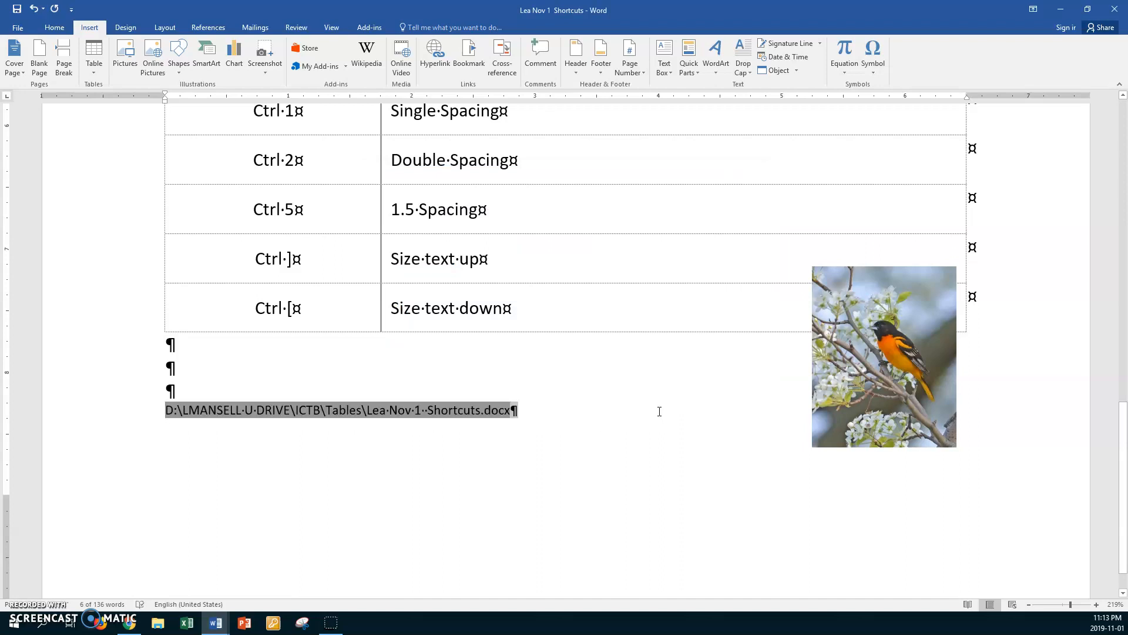
pyautogui.click(277, 365)
pyautogui.scroll(1, 275, 366)
pyautogui.scroll(15, 276, 365)
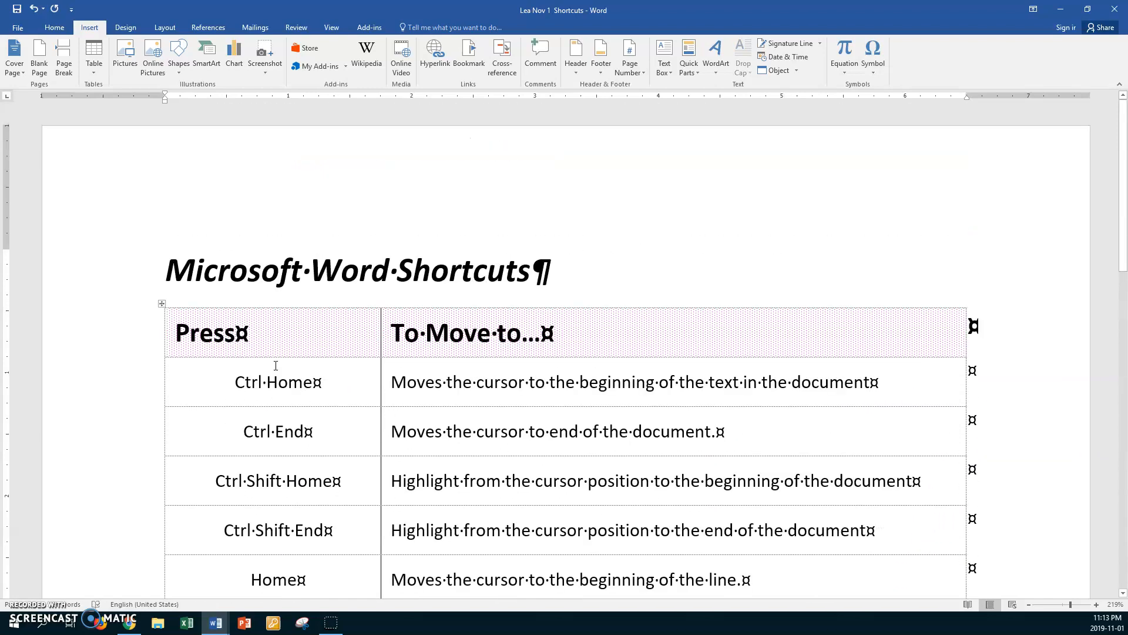